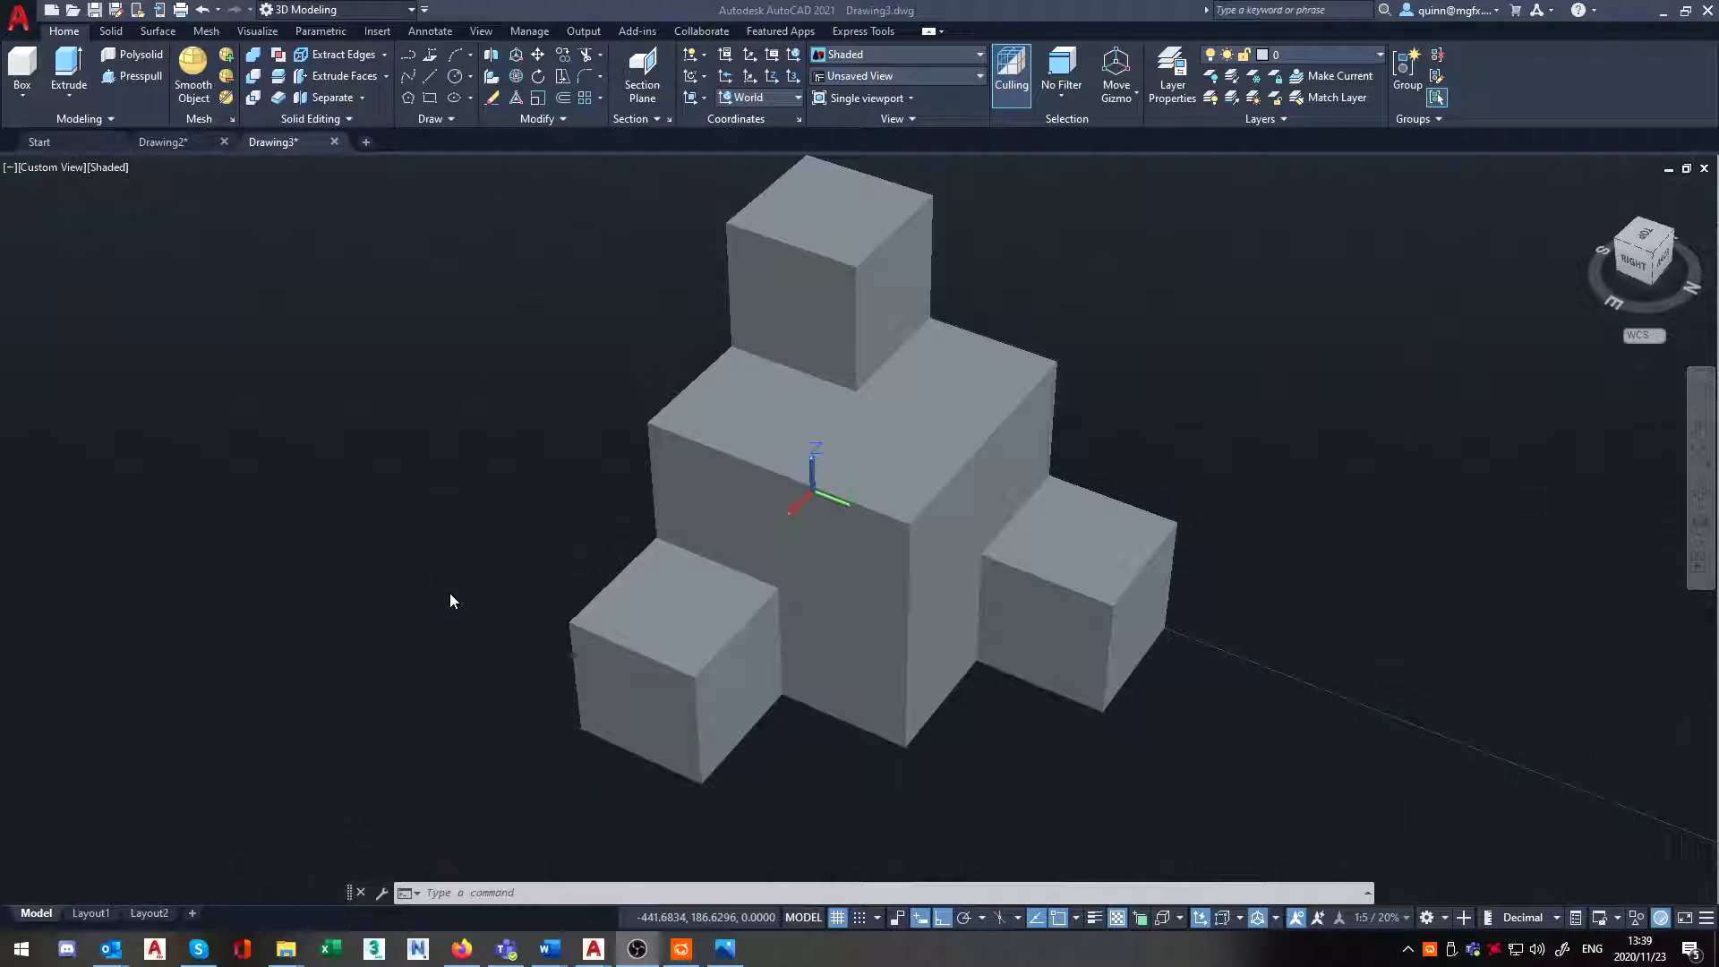
- Examine the dimensioned ring model in Drawing2 from several viewing angles
scroll(450, 599, down, 3)
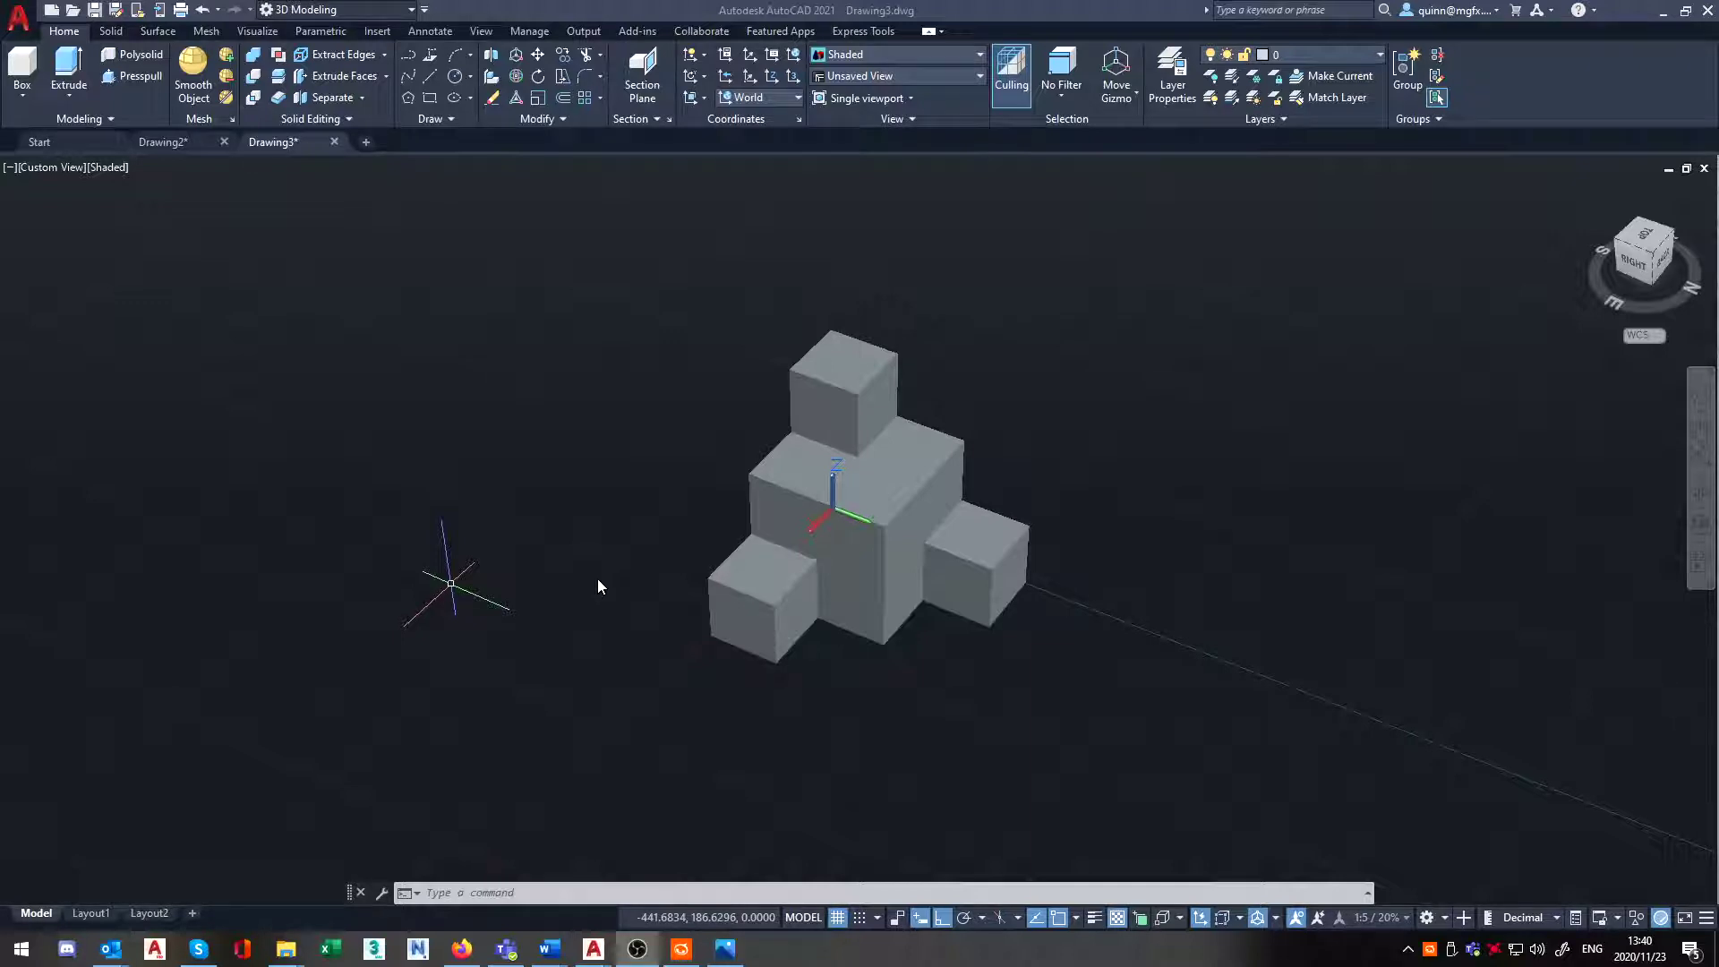
click(183, 145)
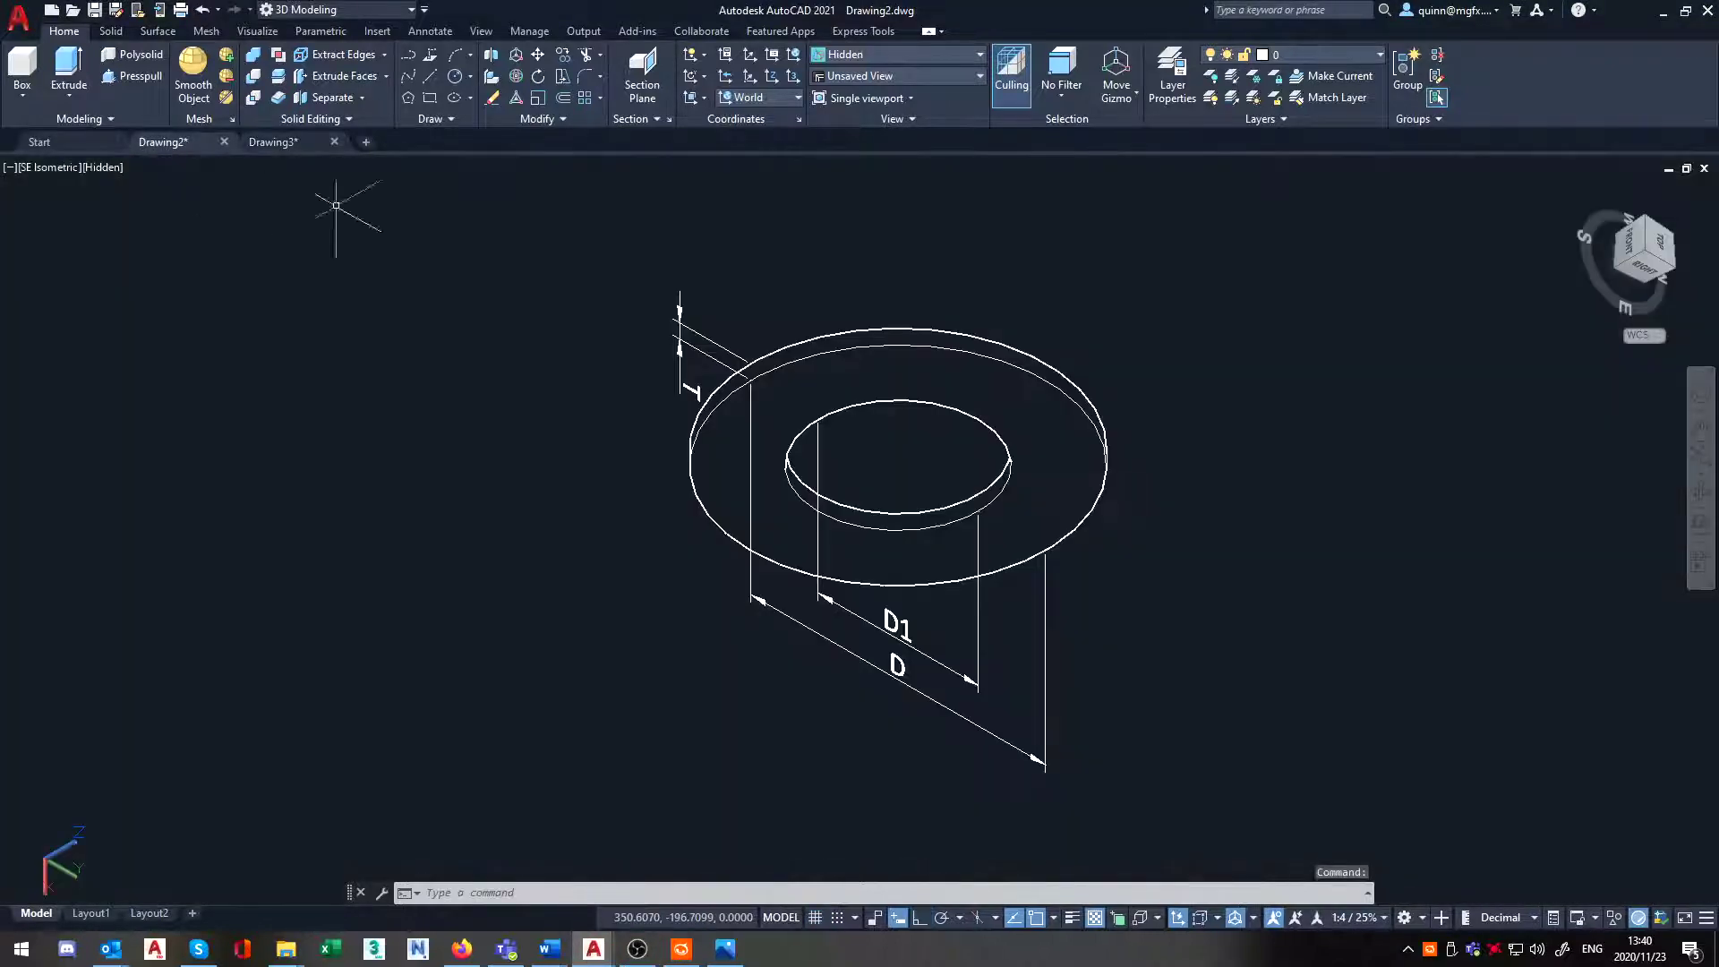
shift+middle_drag(694, 591, 730, 580)
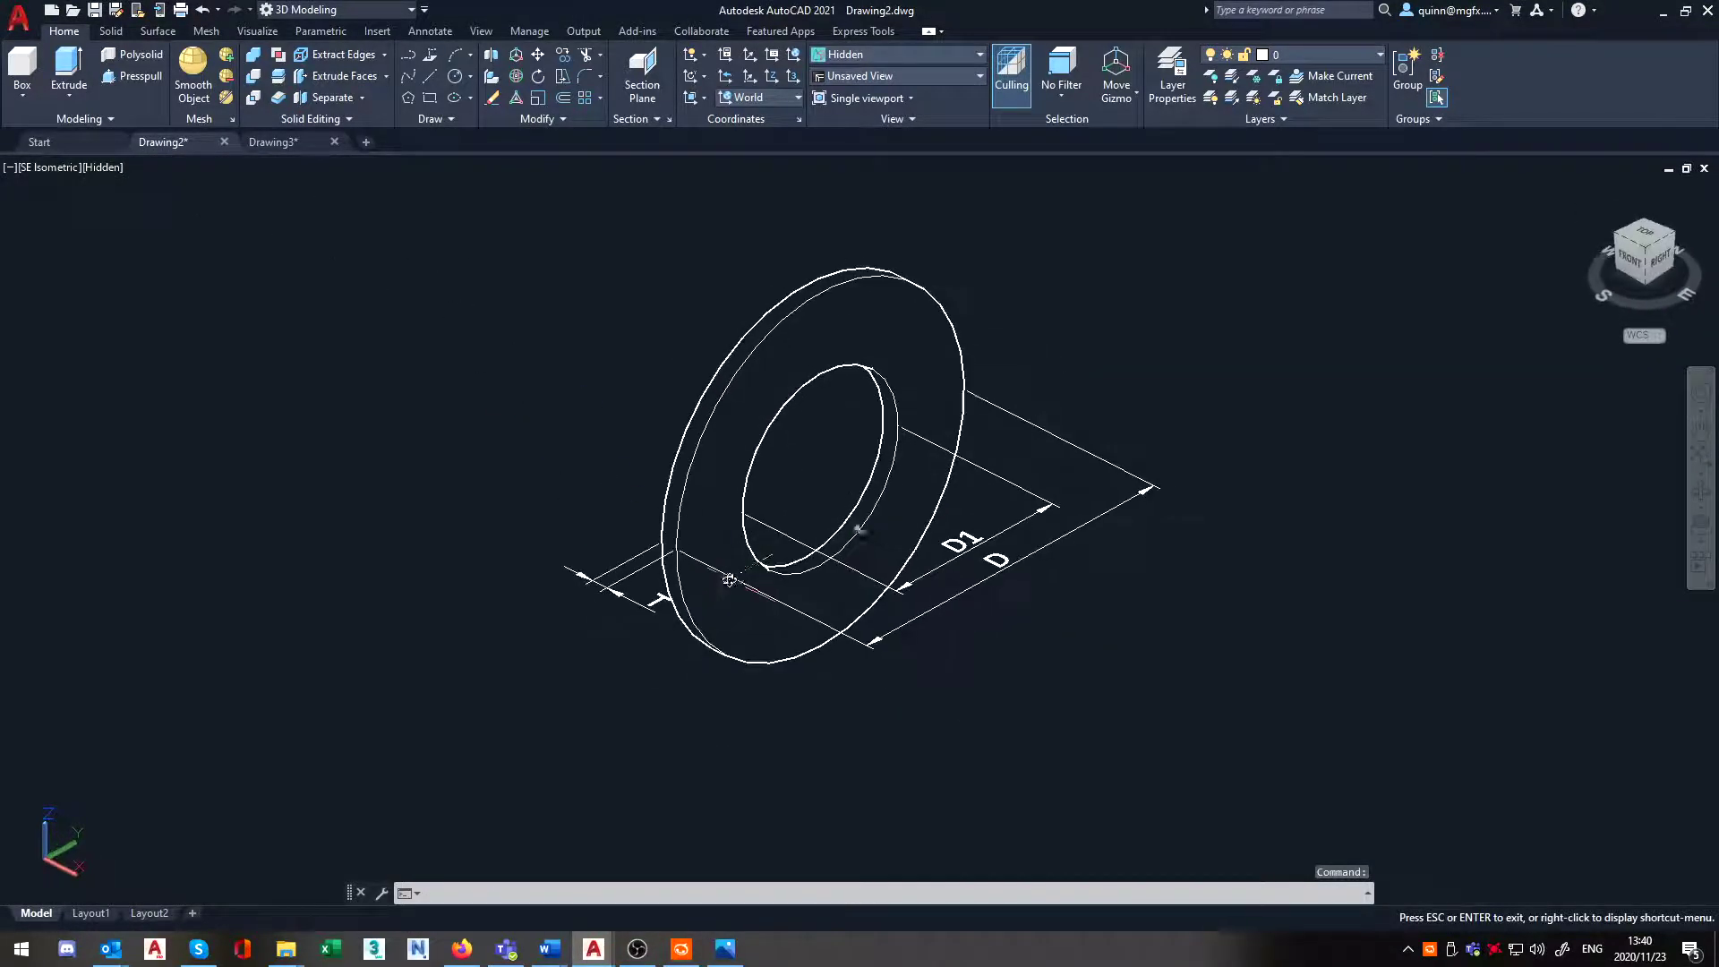
shift+middle_drag(943, 530, 1114, 588)
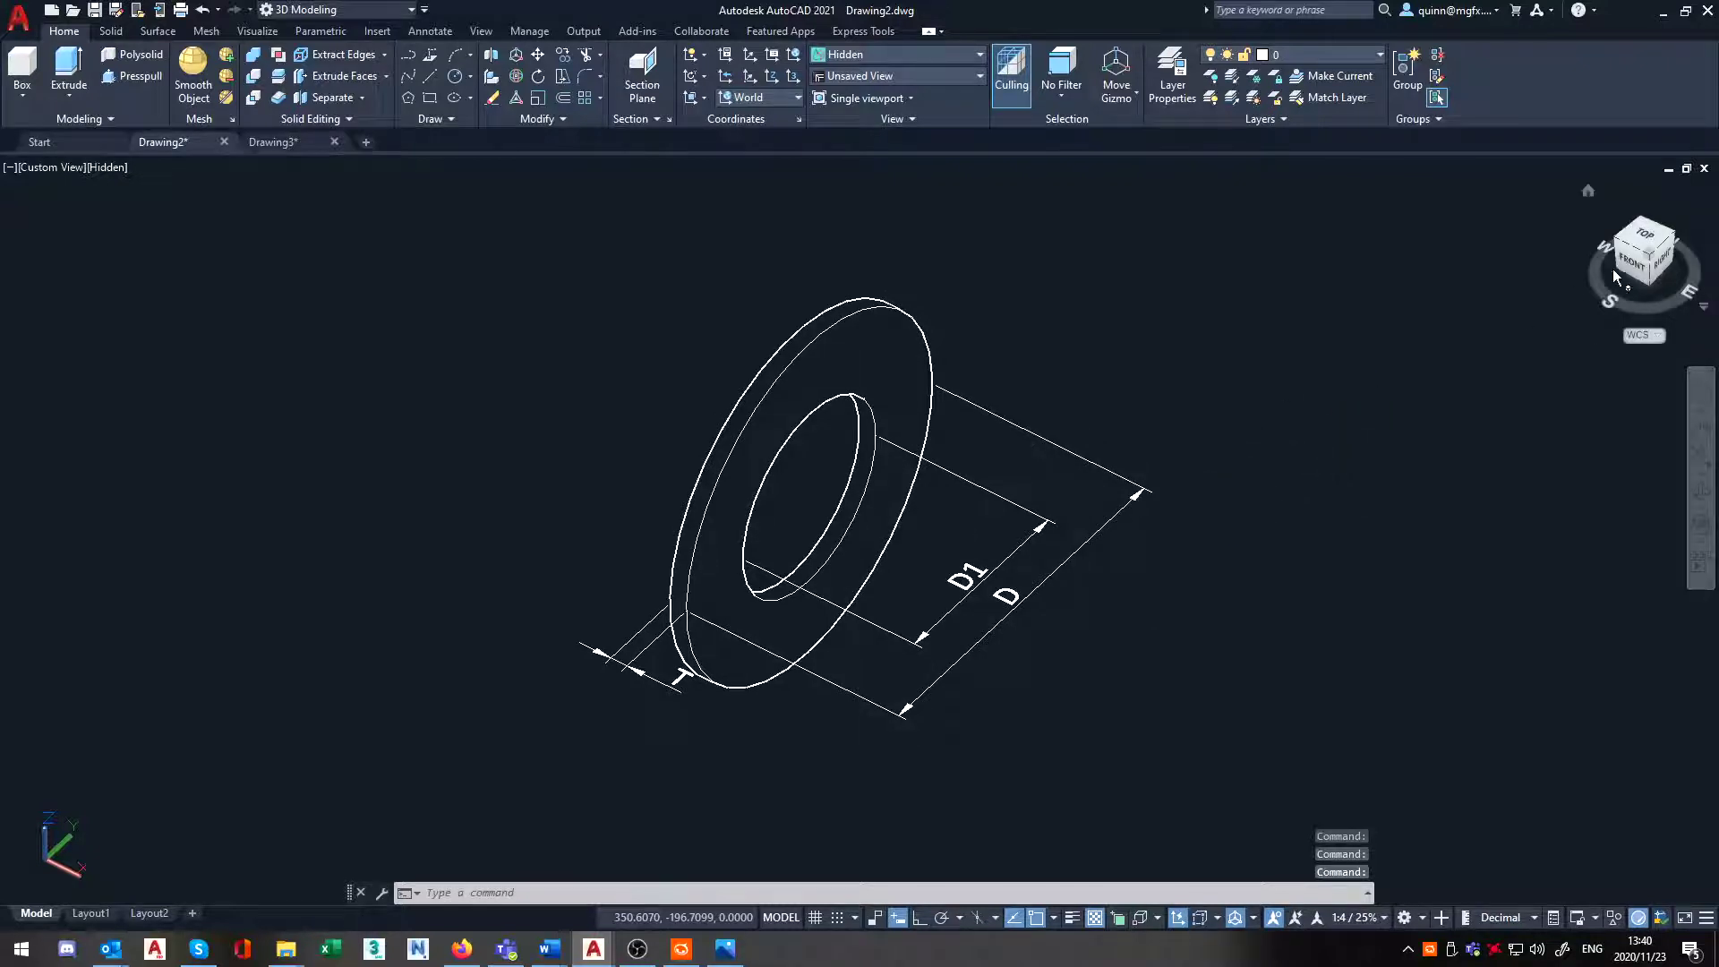
drag(1632, 306, 1637, 308)
shift+middle_drag(1331, 393, 1316, 422)
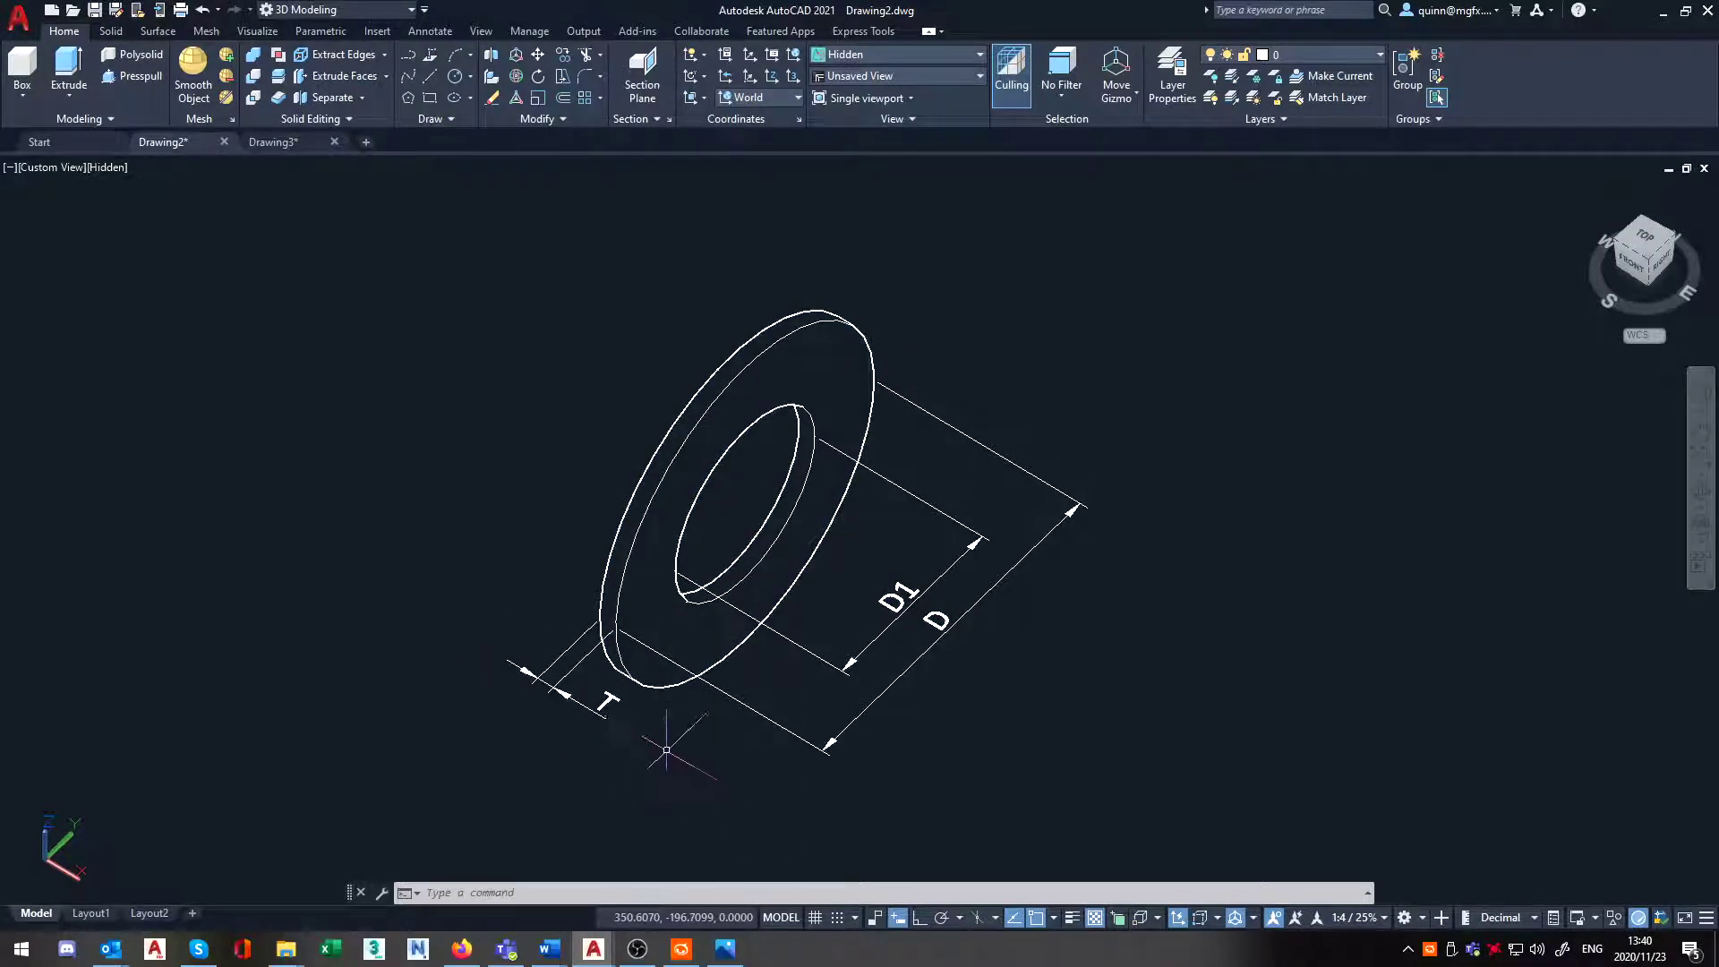
middle_drag(671, 770, 672, 747)
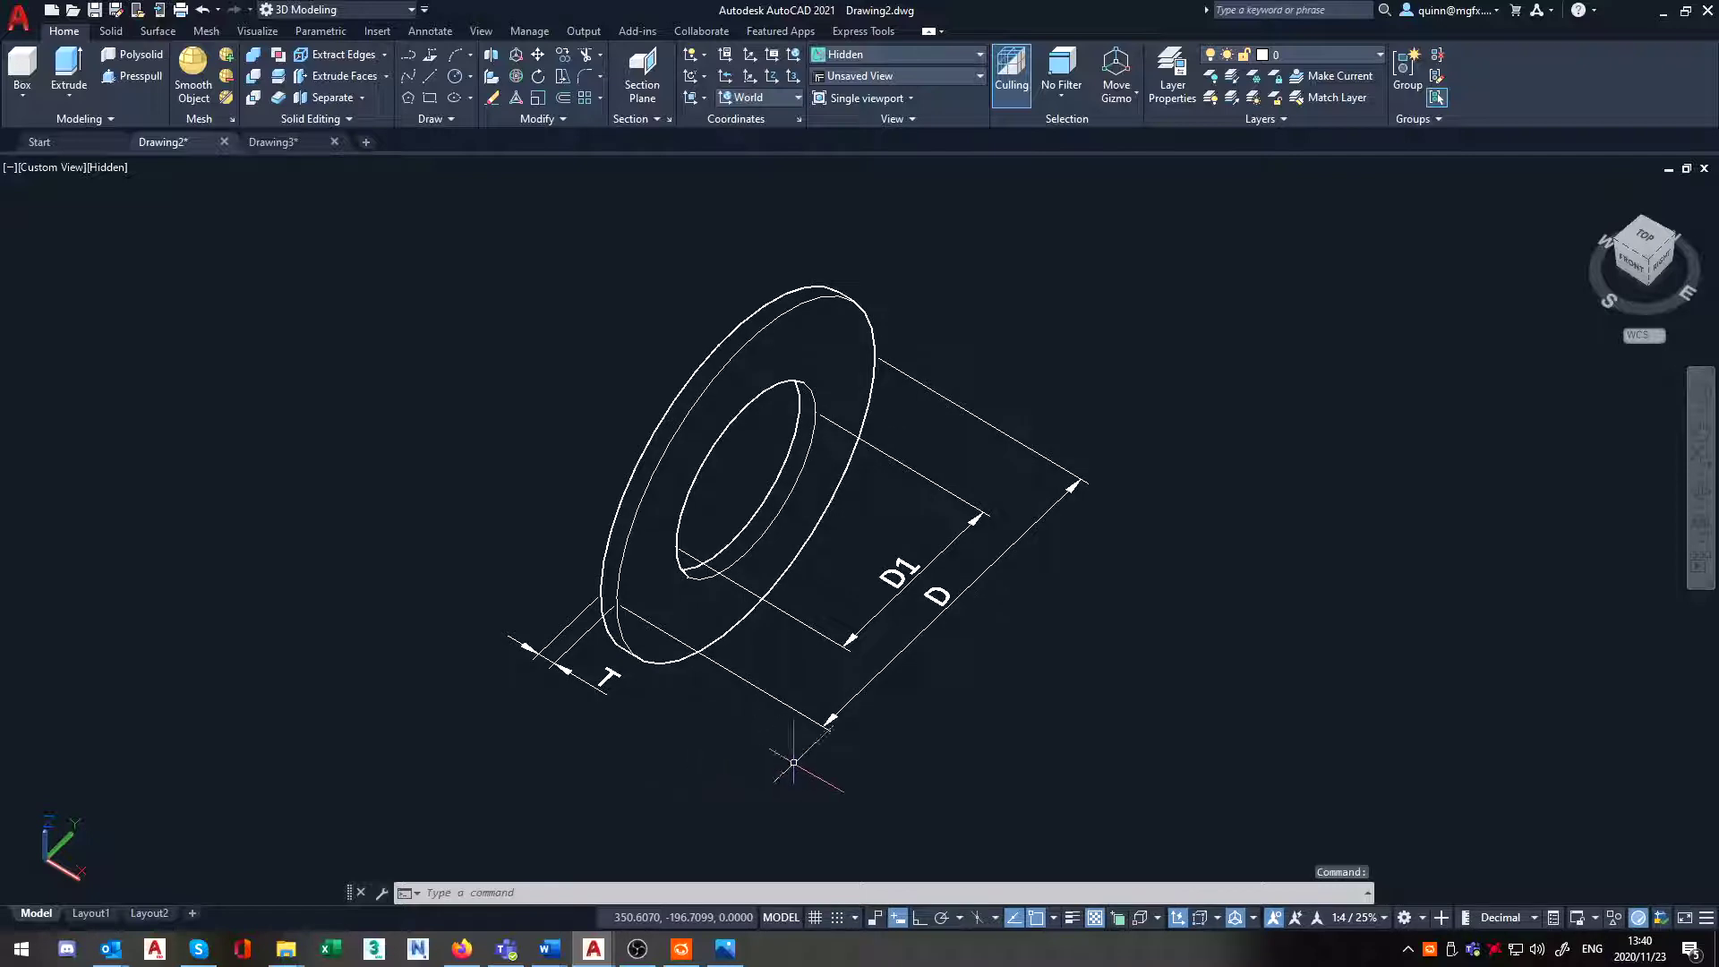
mouse_move(814, 775)
shift+middle_down()
mouse_move(715, 737)
mouse_move(860, 771)
mouse_move(840, 744)
shift+middle_up()
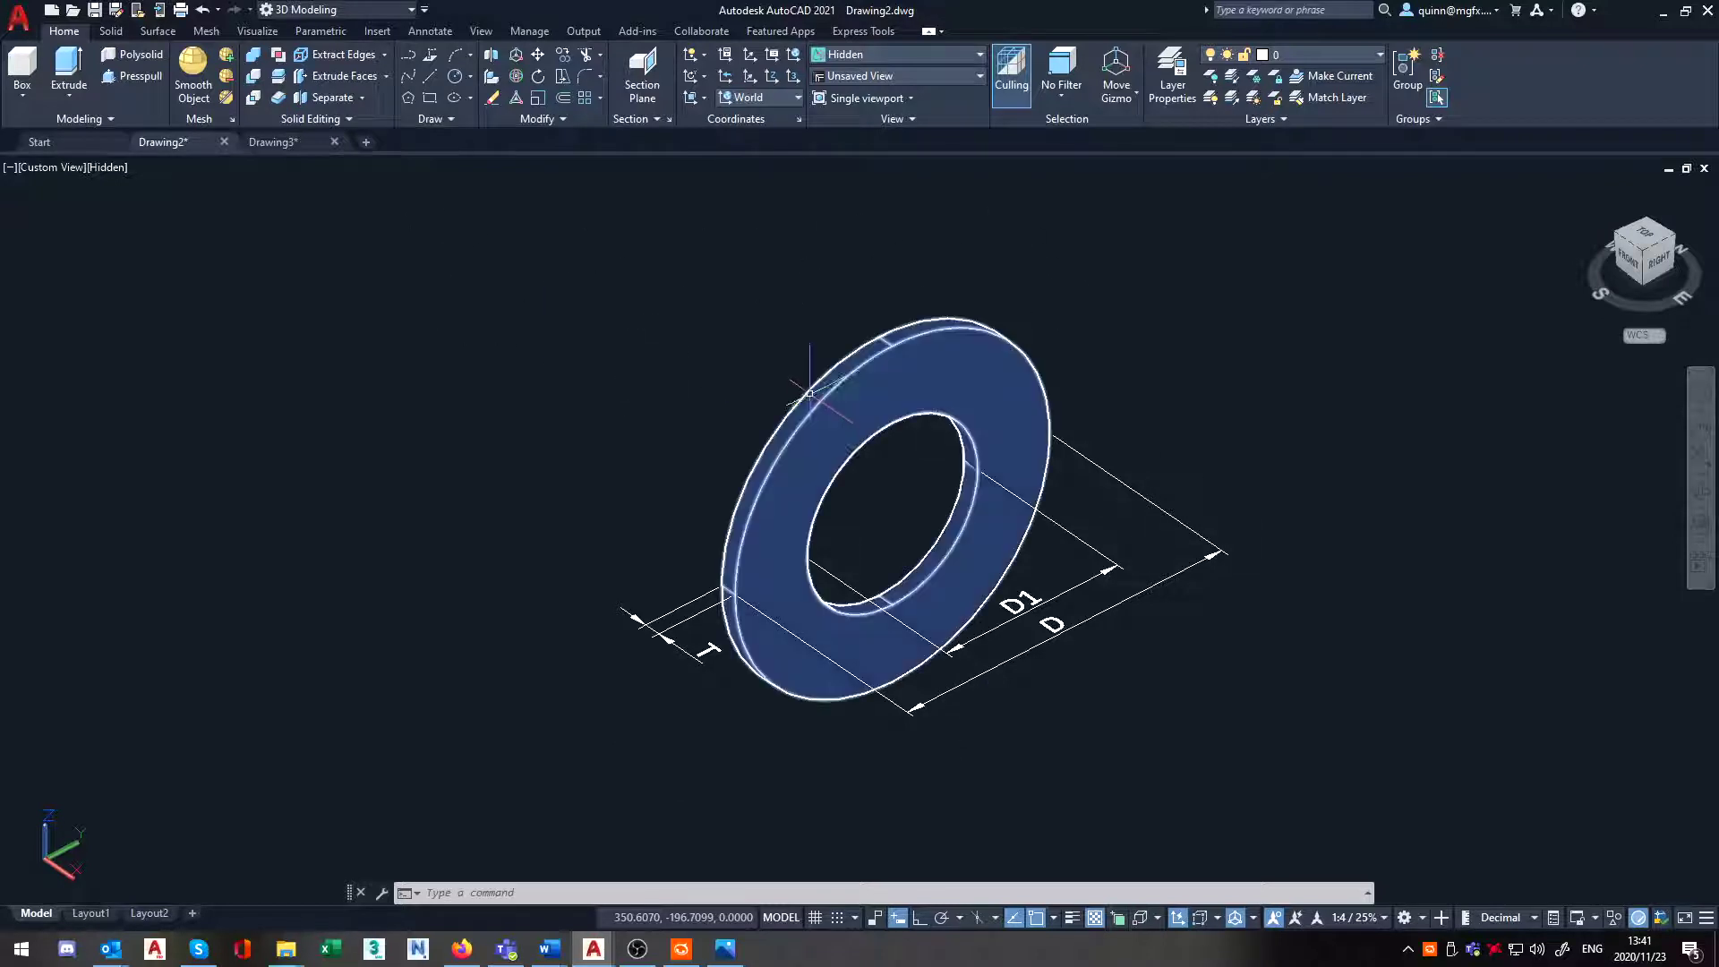
- Switch to Drawing3 and turn off the grid display around the cube model
click(276, 143)
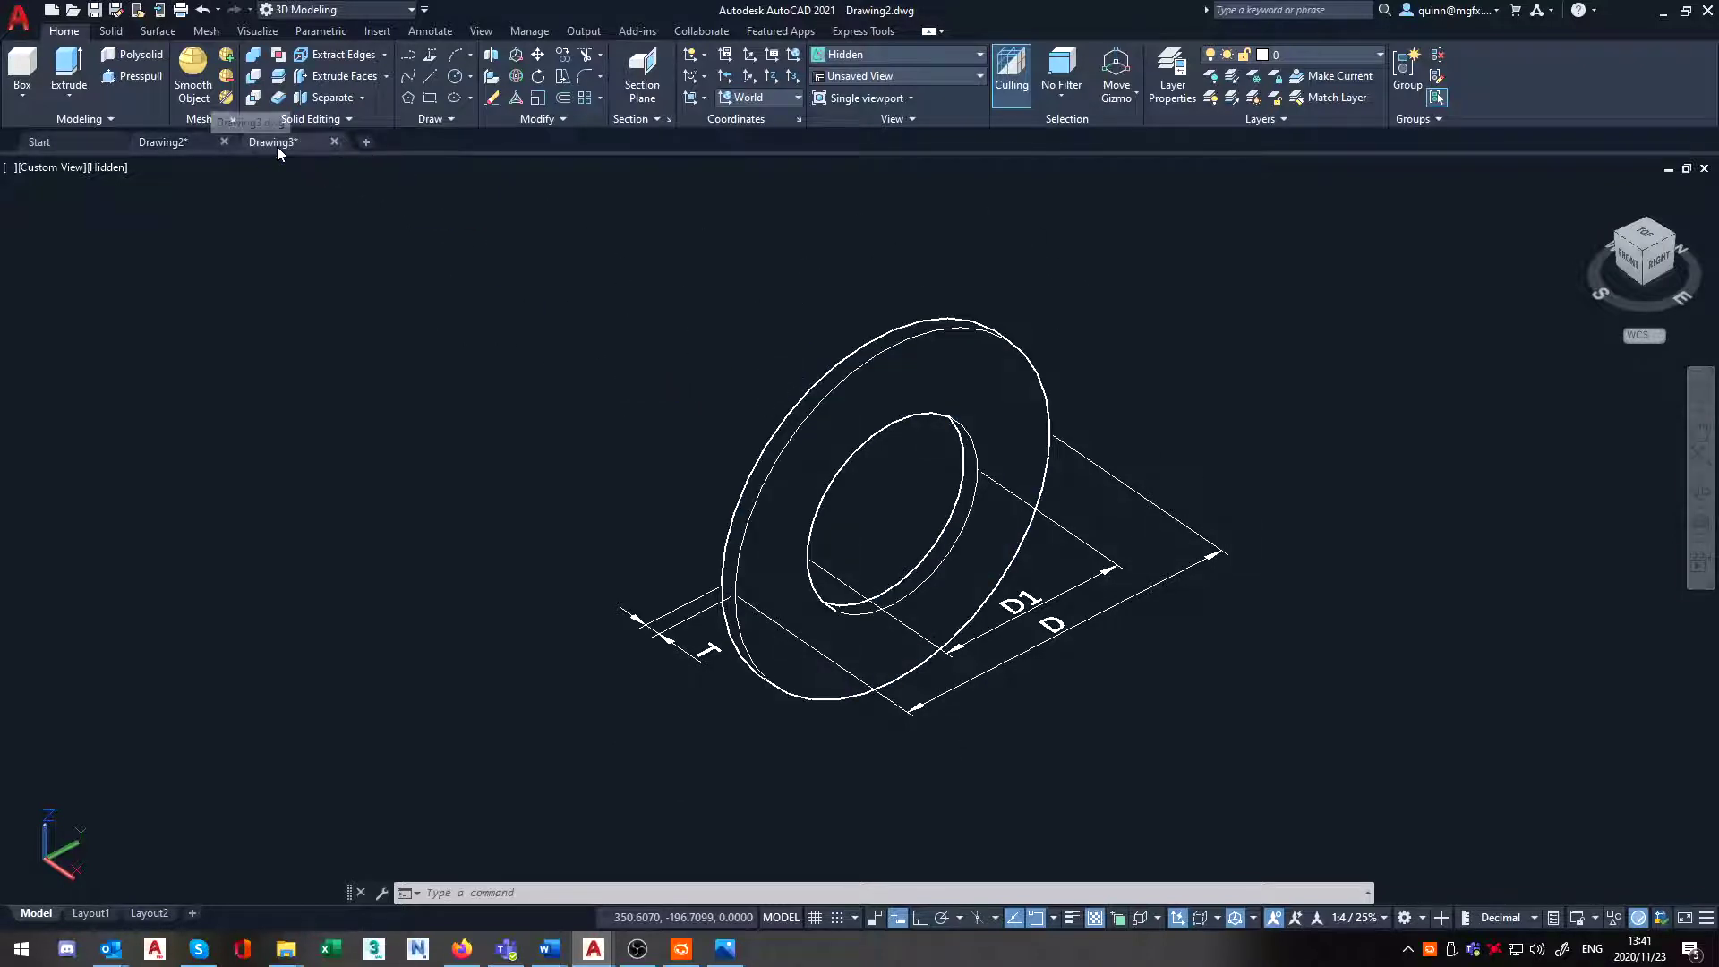
shift+middle_drag(1103, 697, 1101, 641)
shift+middle_drag(942, 649, 1052, 672)
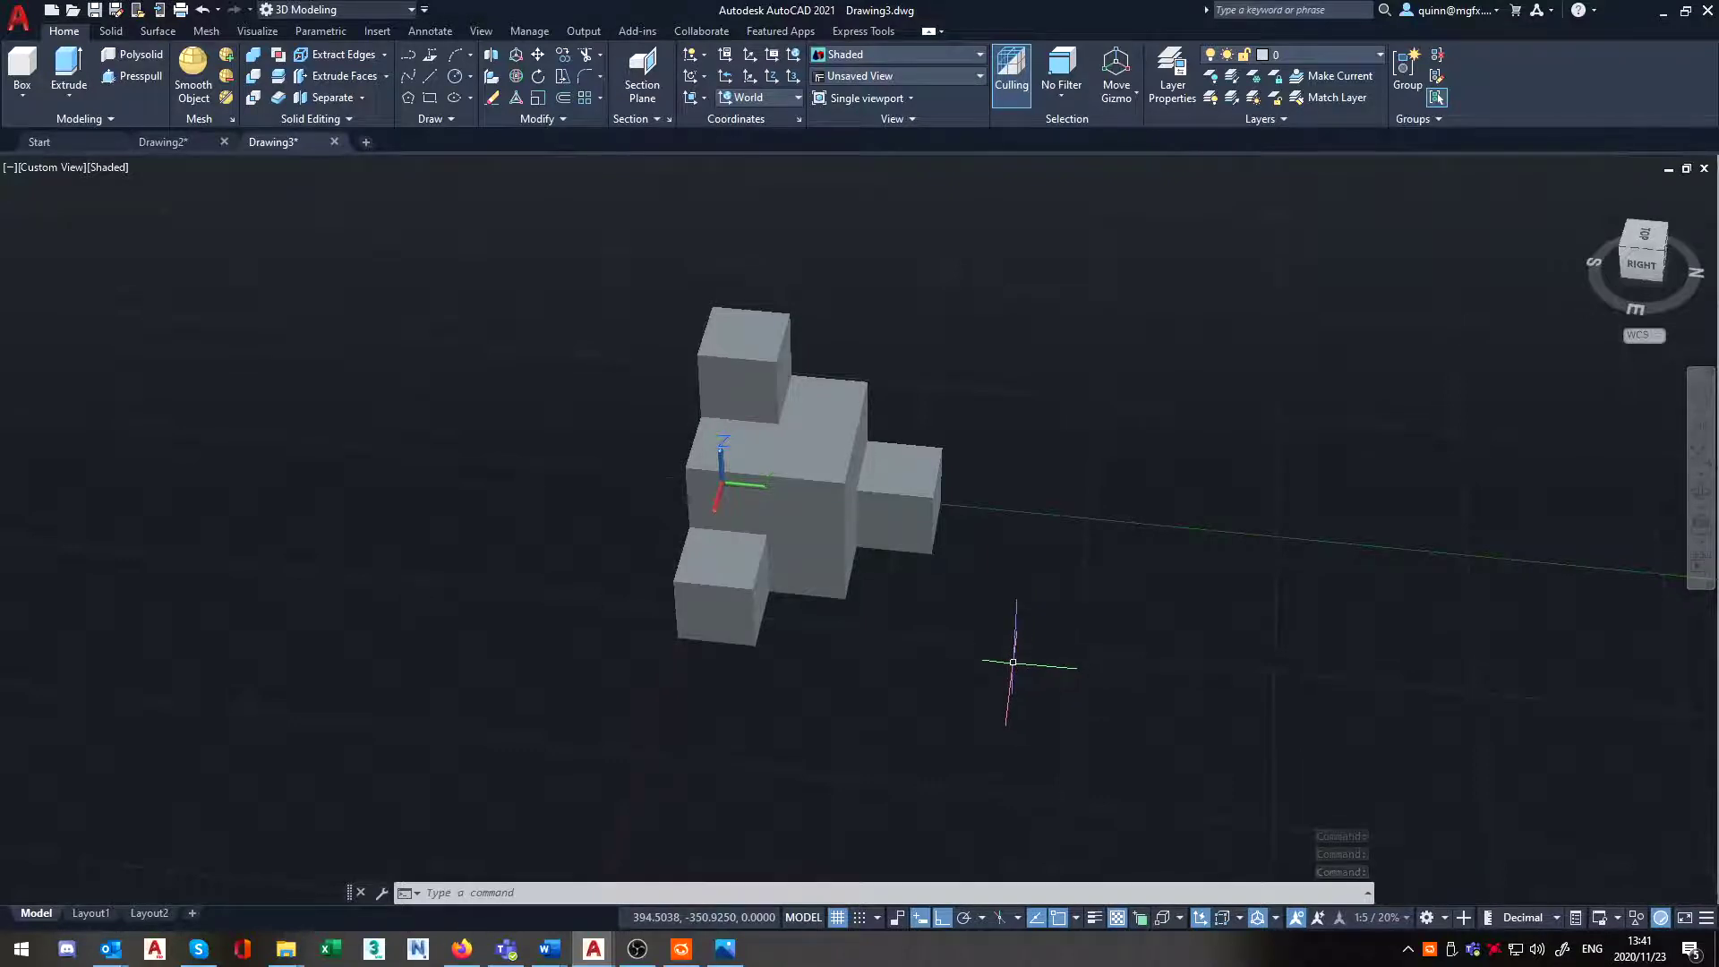
shift+middle_drag(1093, 633, 1025, 630)
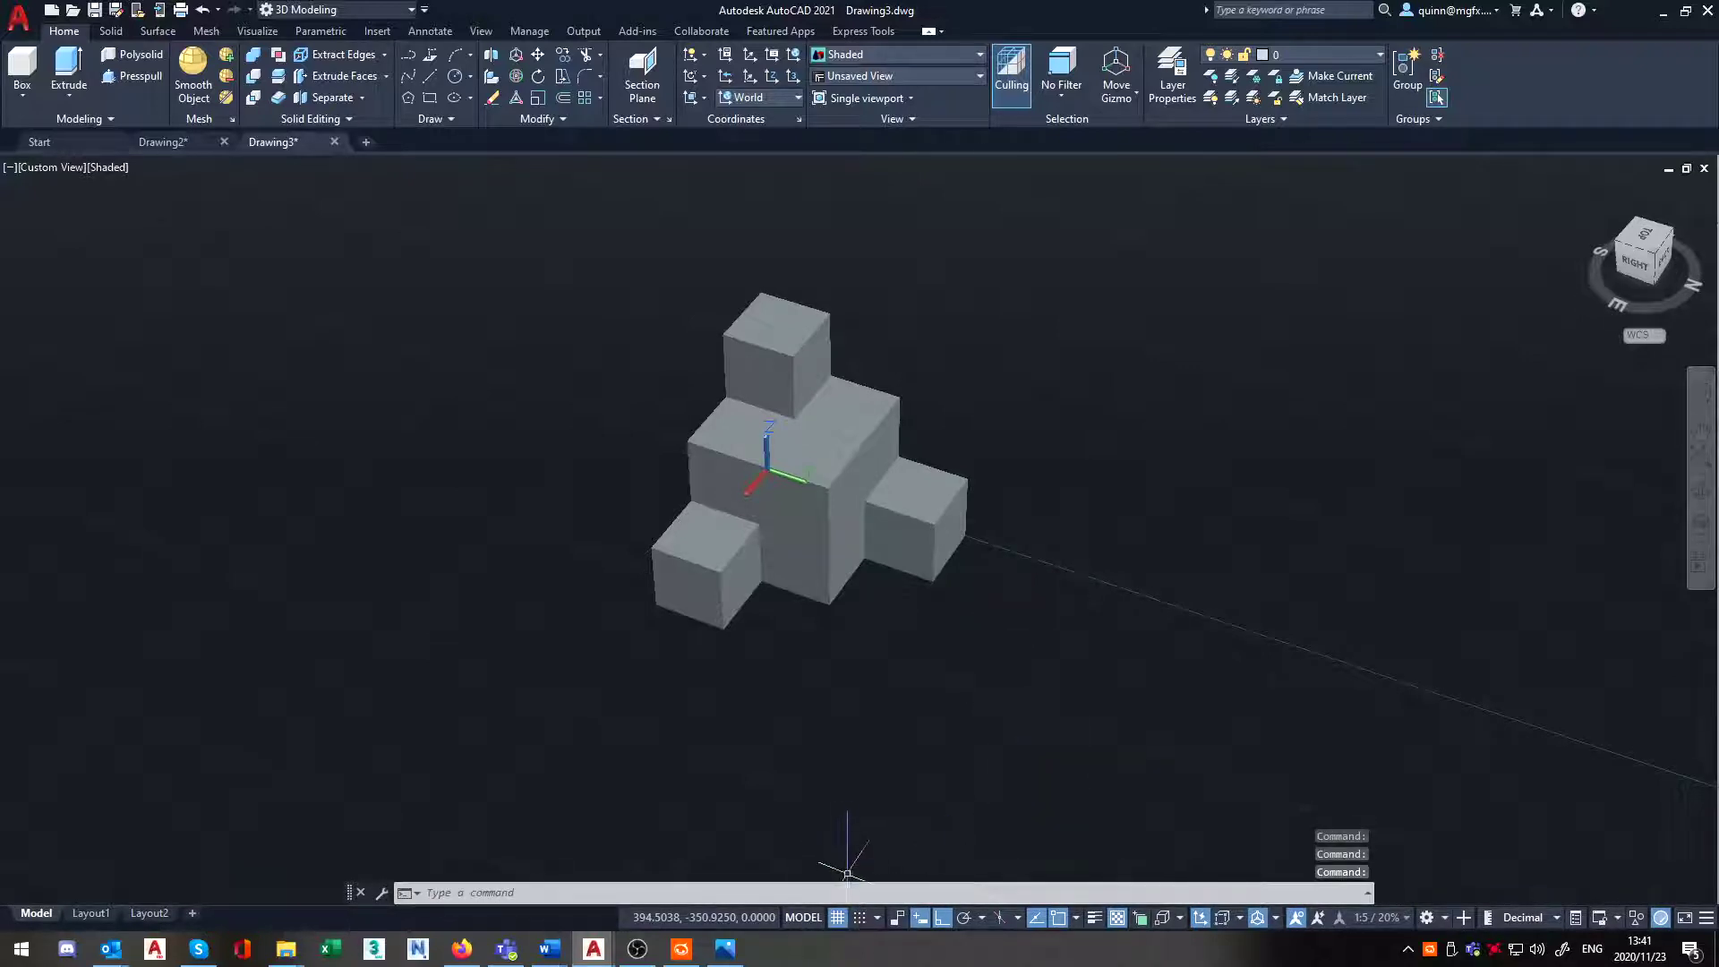
click(838, 918)
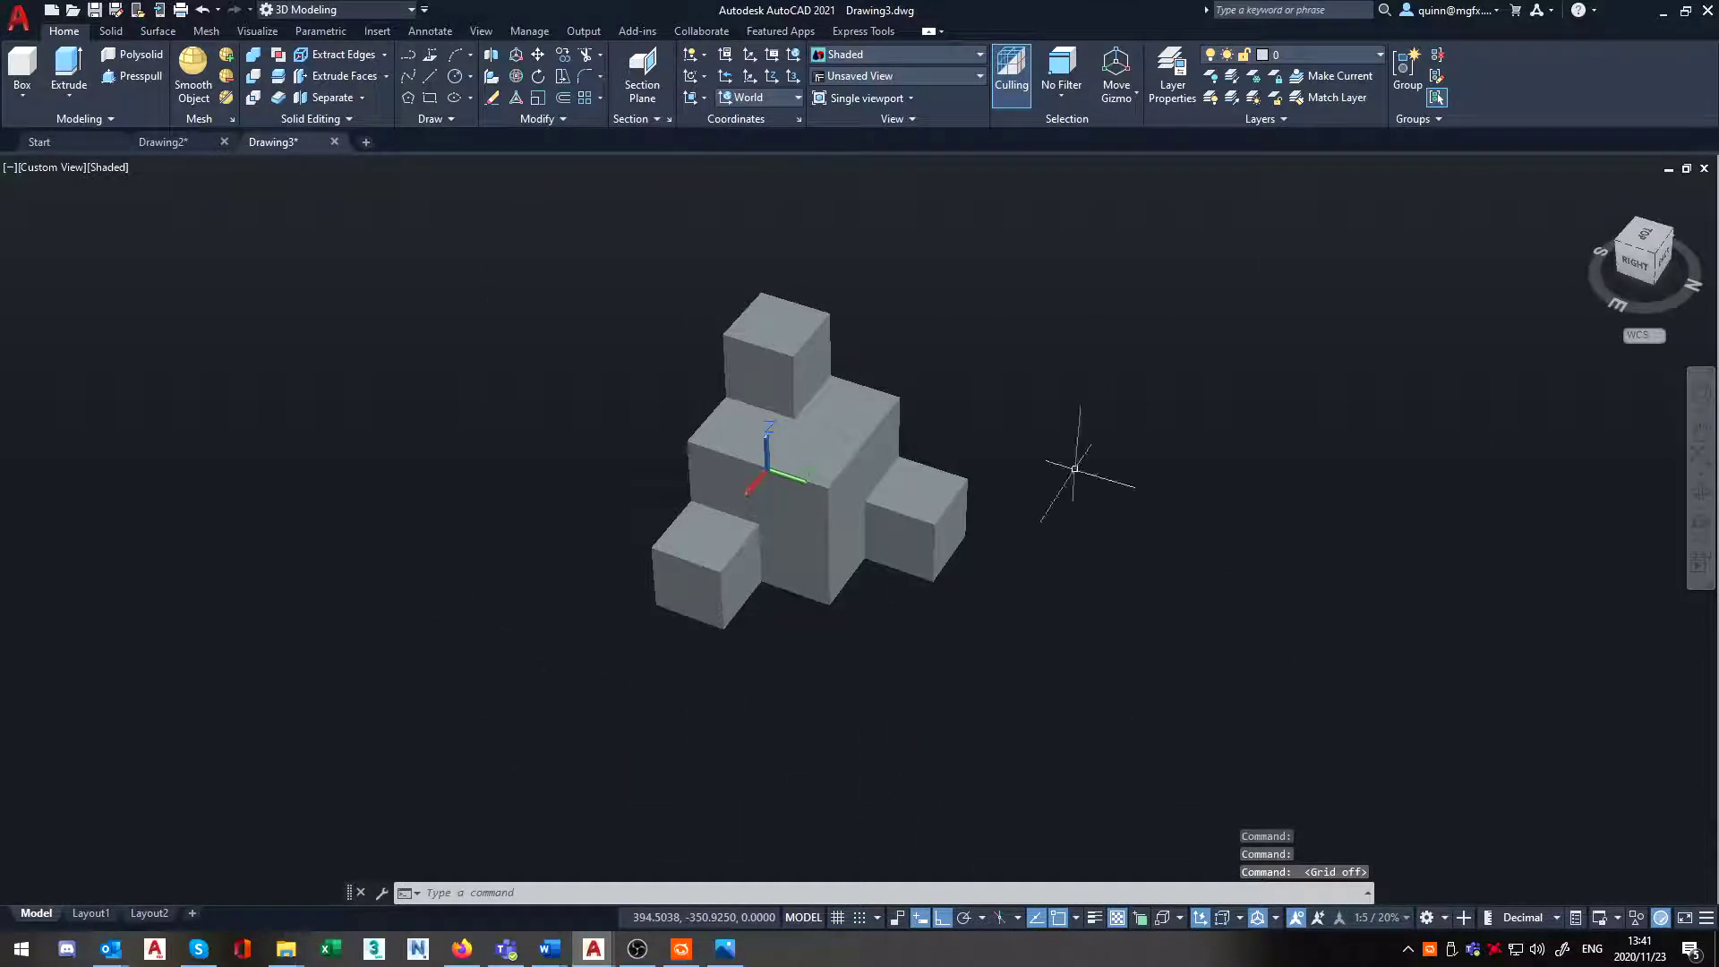
- Set the visual style of the cube model's viewport to Hidden
shift+middle_drag(1316, 544, 1165, 570)
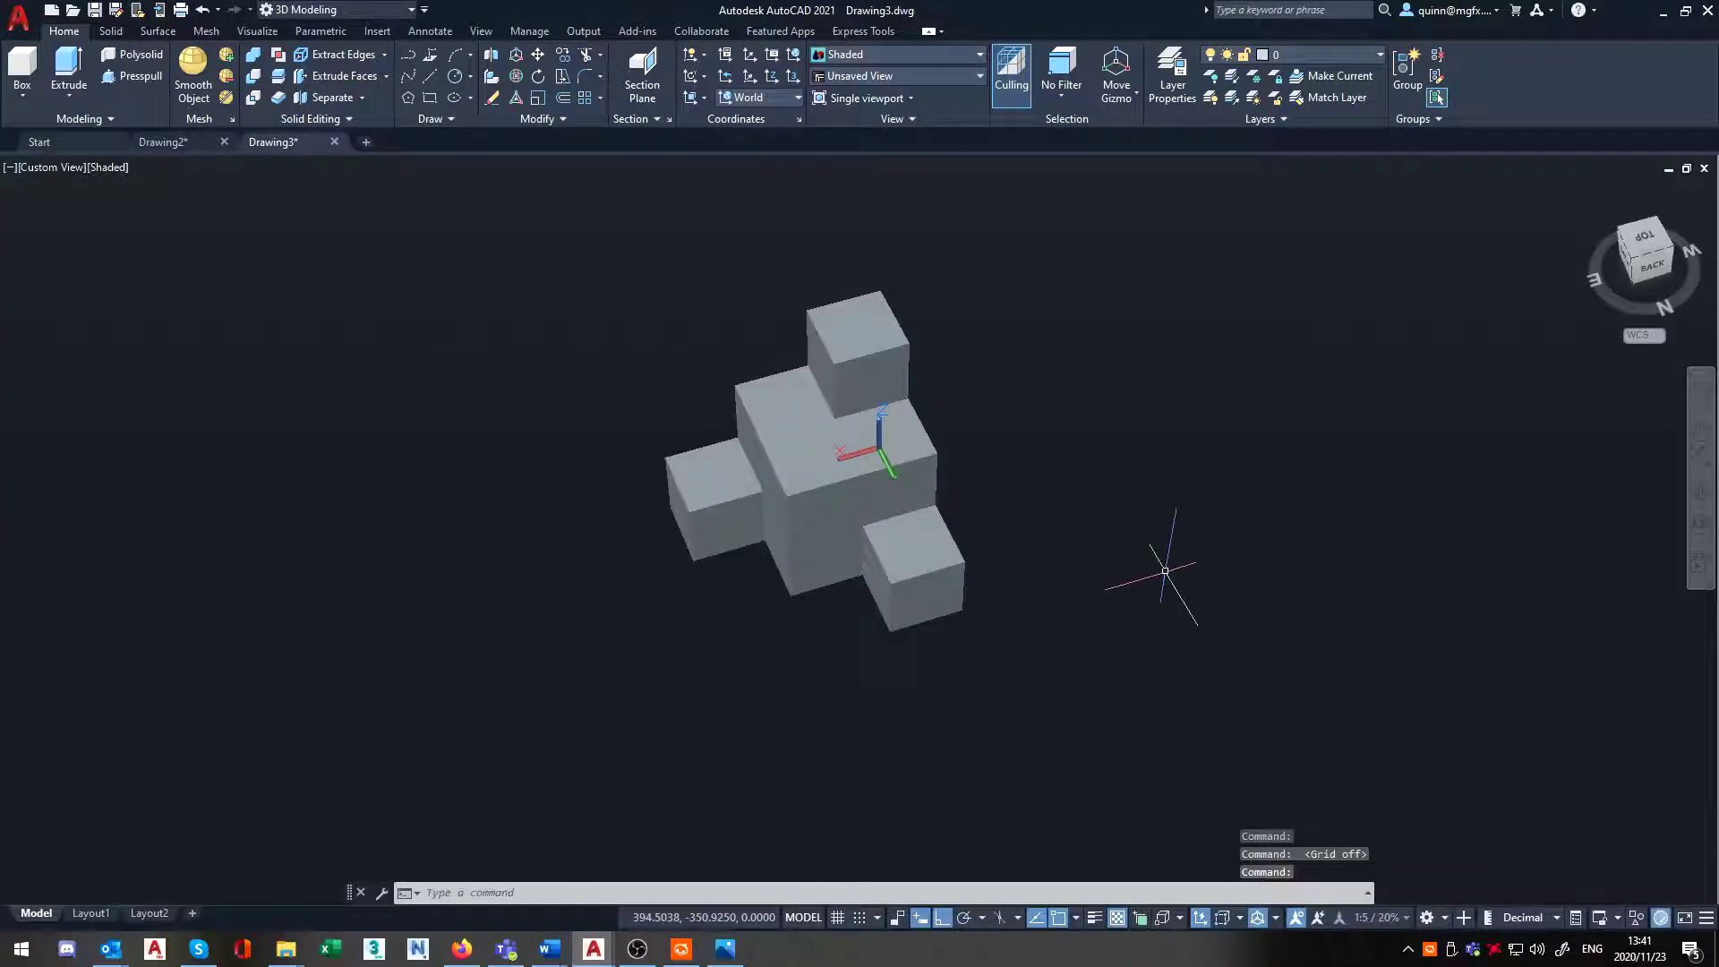
shift+middle_drag(640, 486, 806, 491)
click(114, 169)
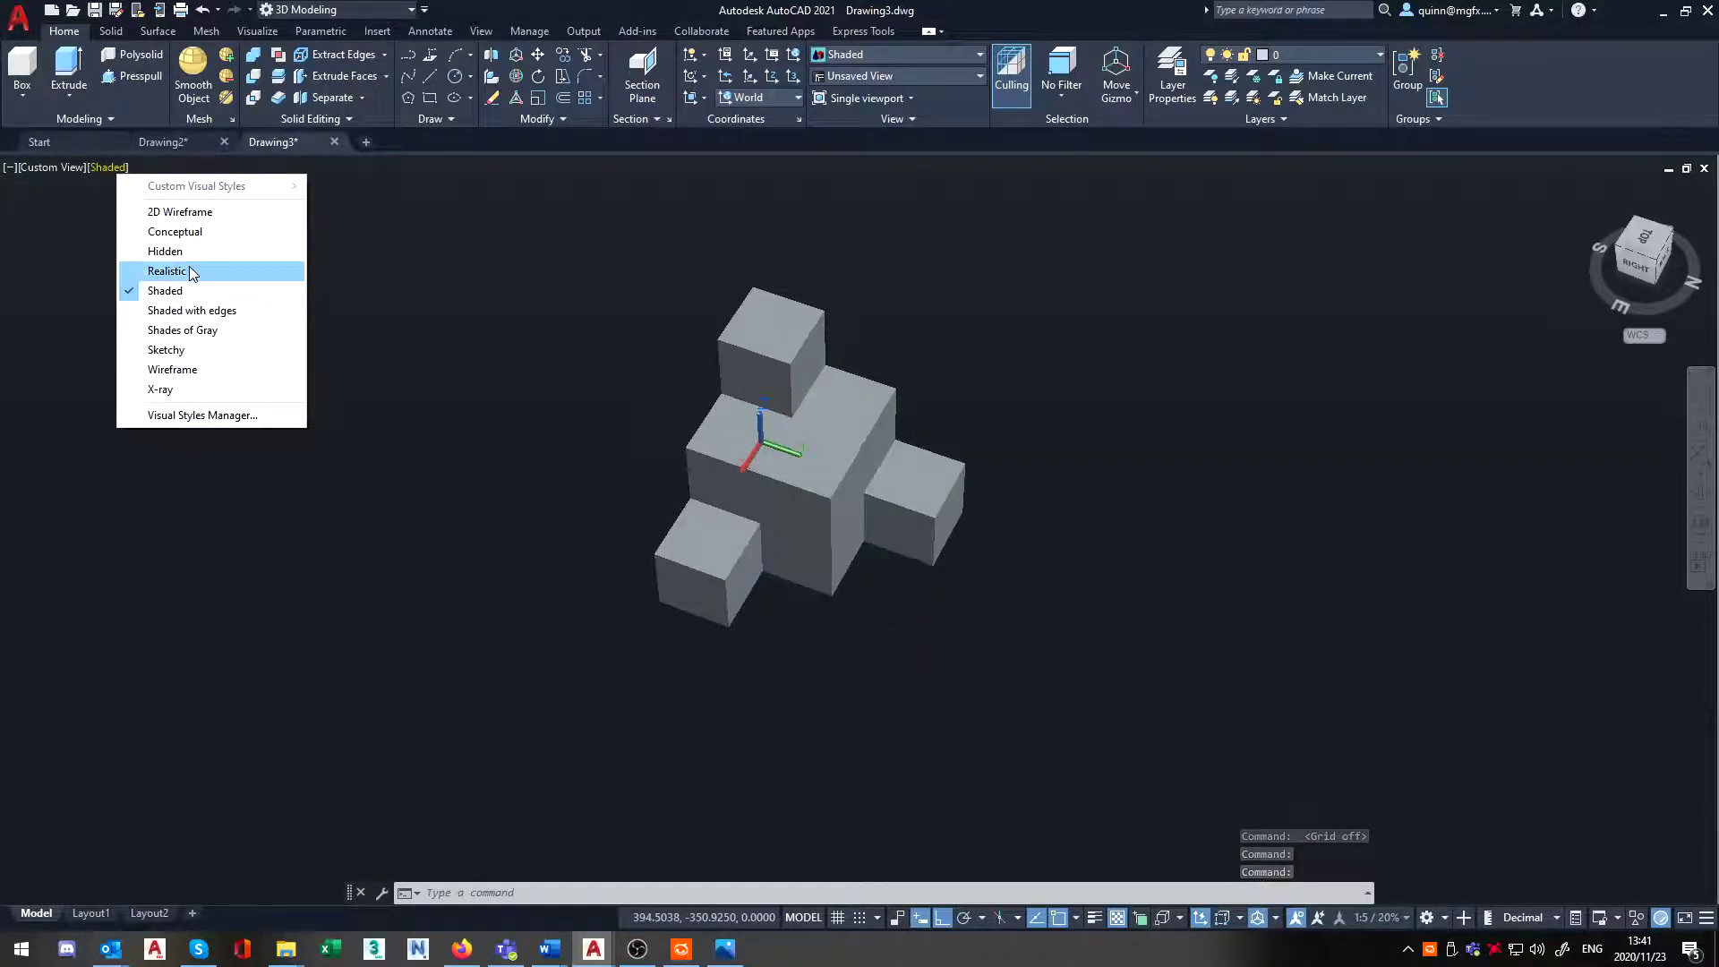
click(165, 251)
shift+middle_drag(1048, 651, 857, 593)
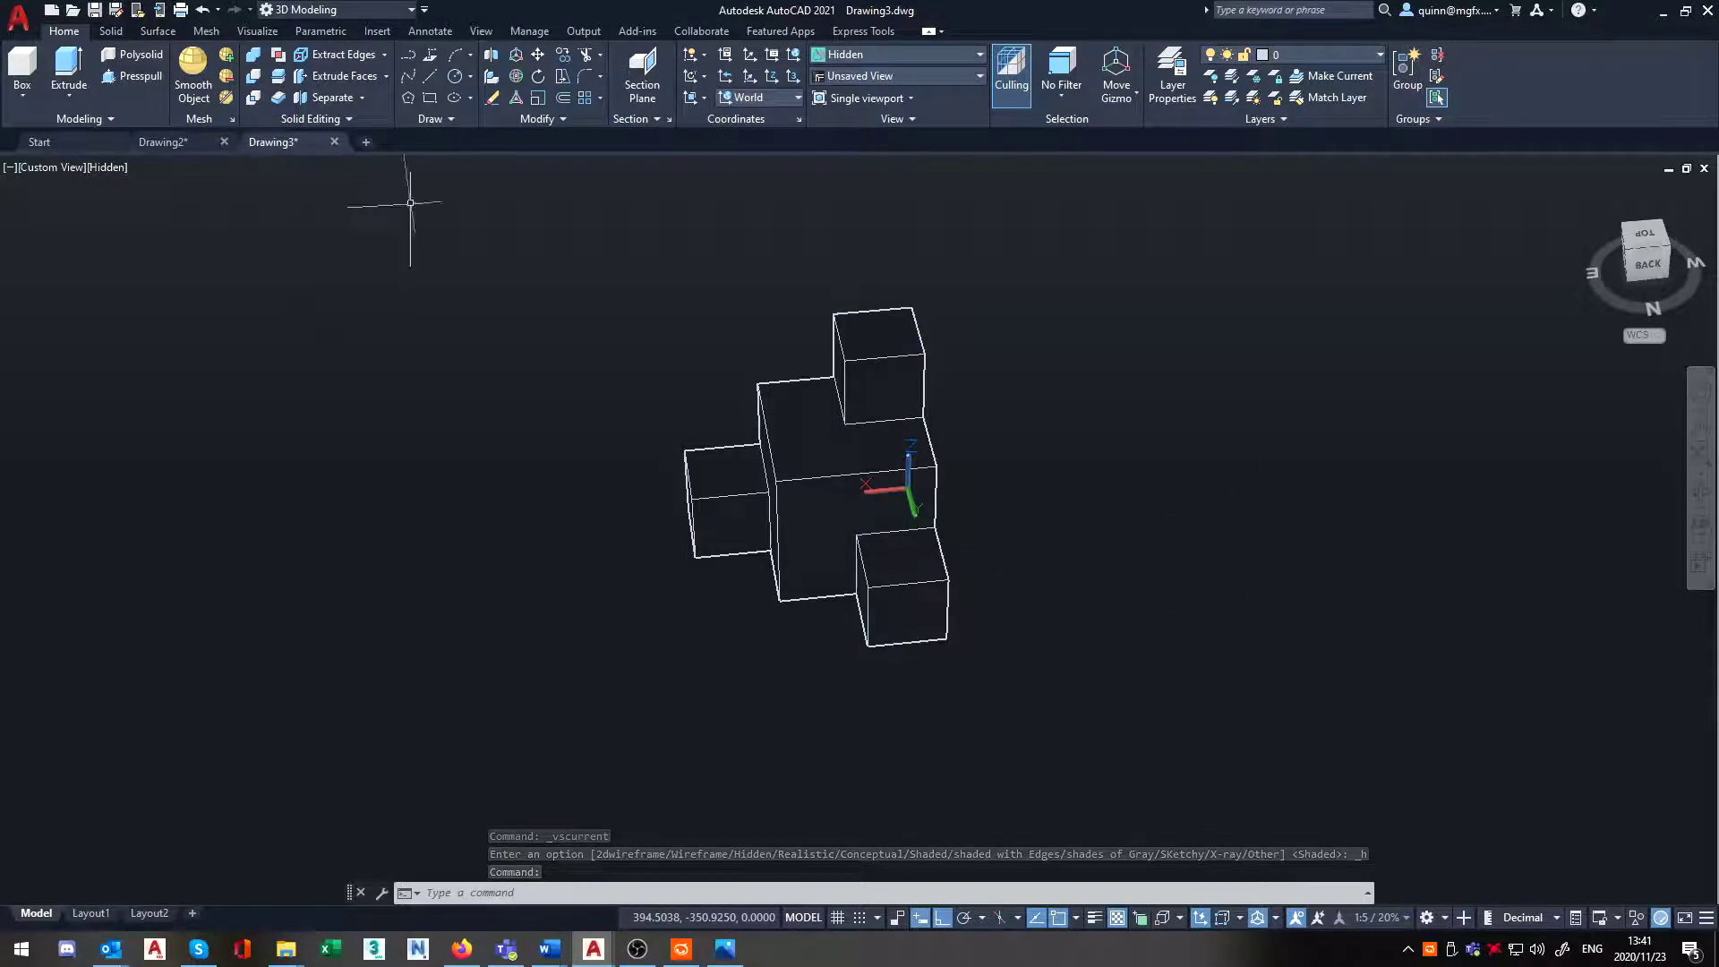
- In the drawing window color options, set the uniform background of 2D model space to White
click(19, 17)
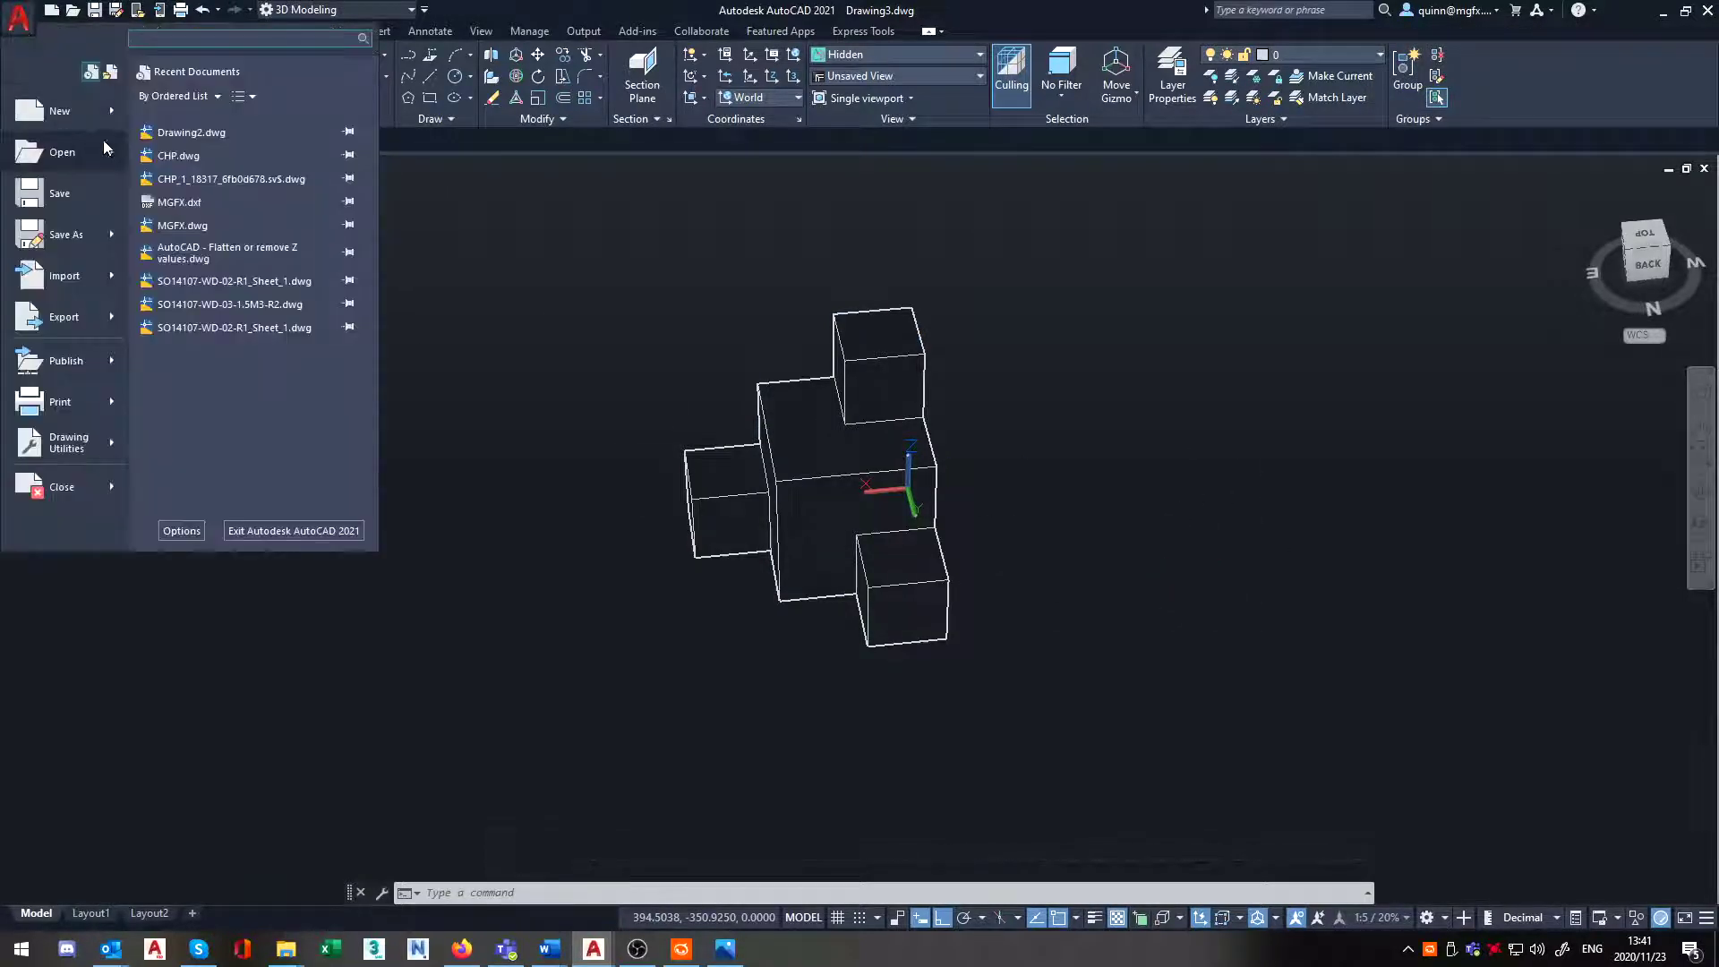
click(181, 531)
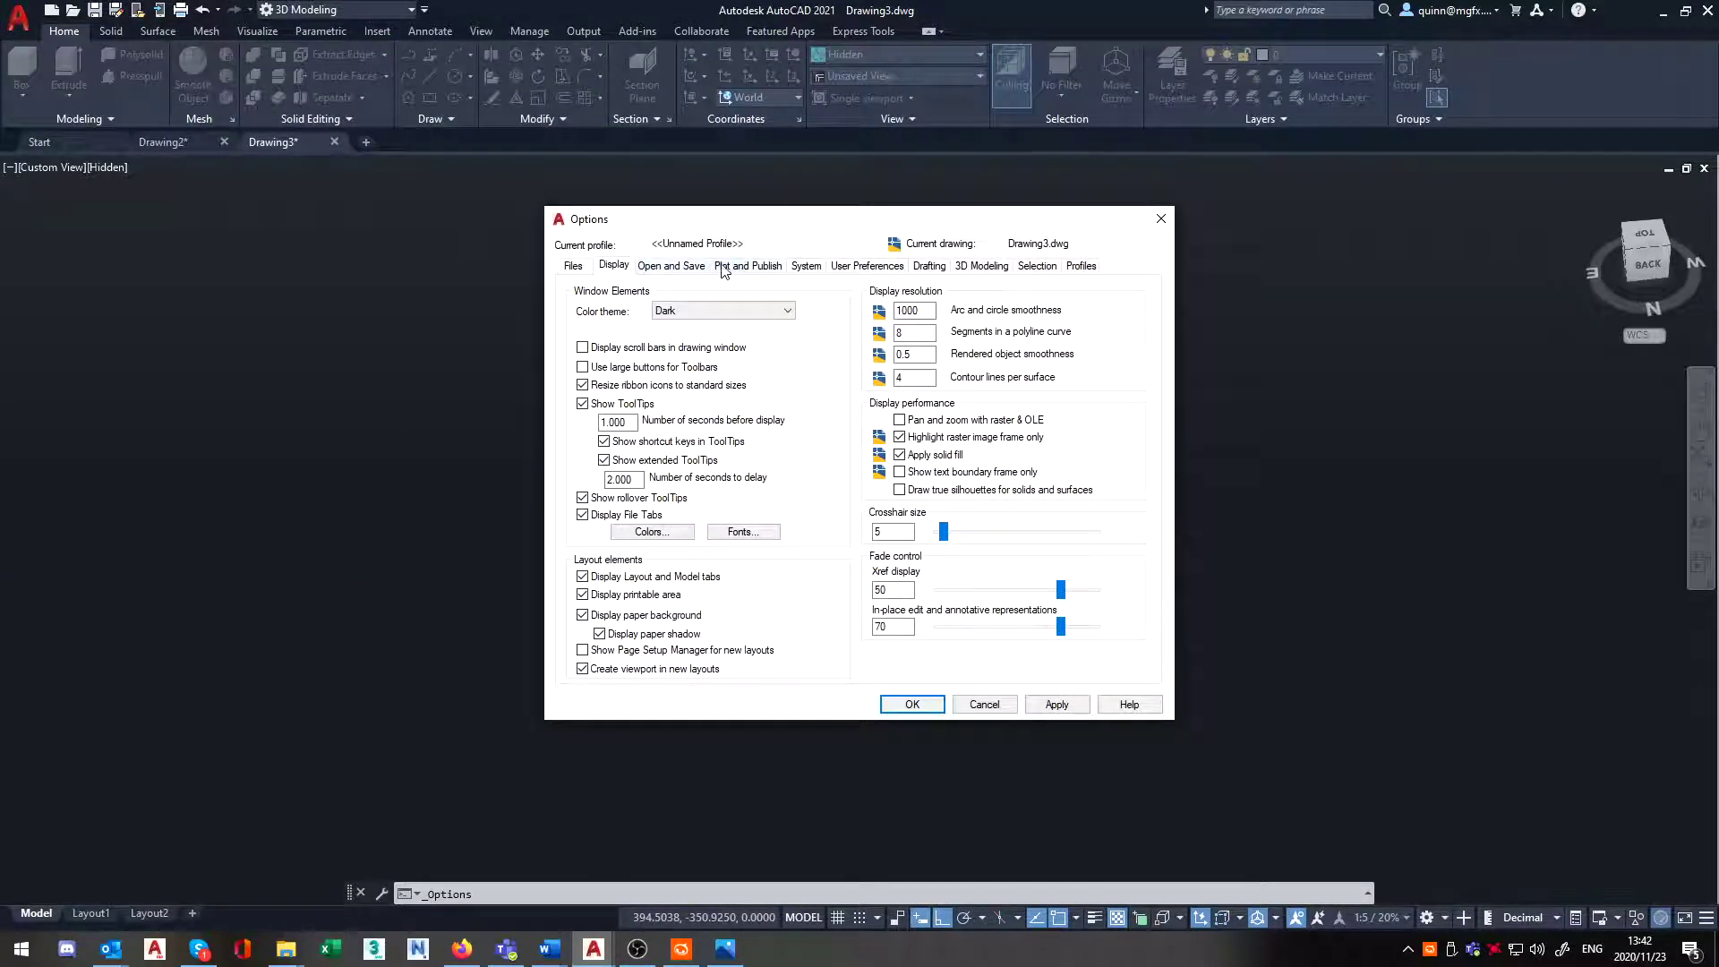
click(615, 267)
click(574, 267)
click(619, 268)
click(660, 531)
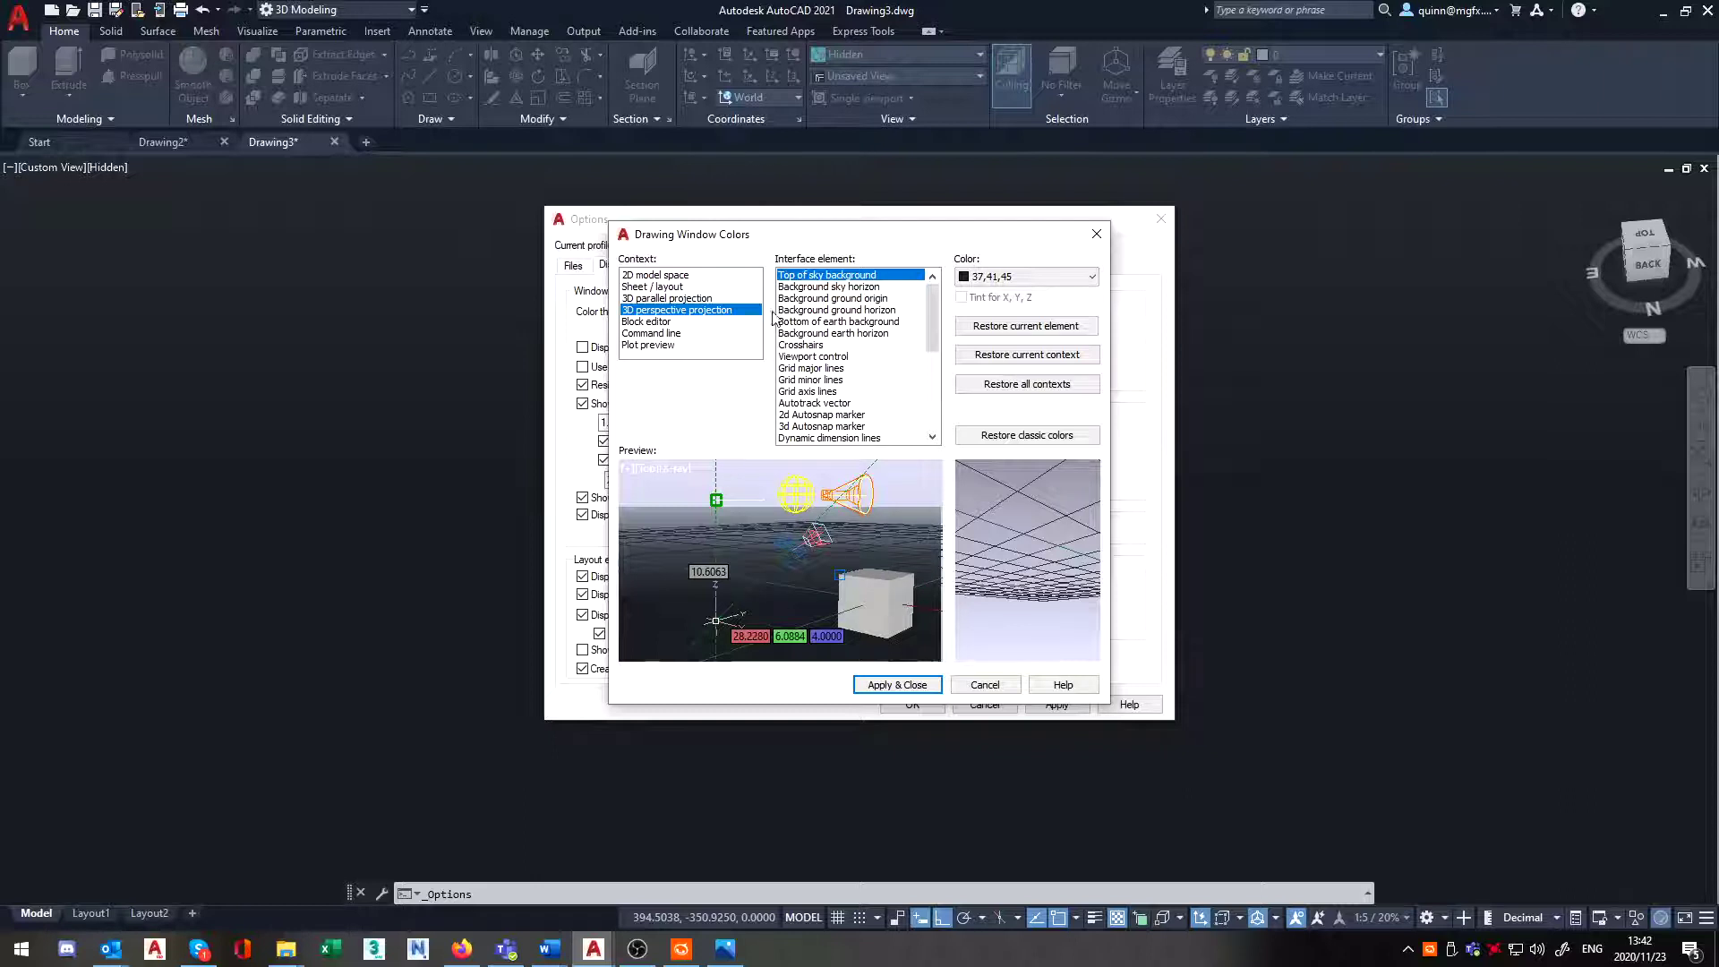
click(681, 277)
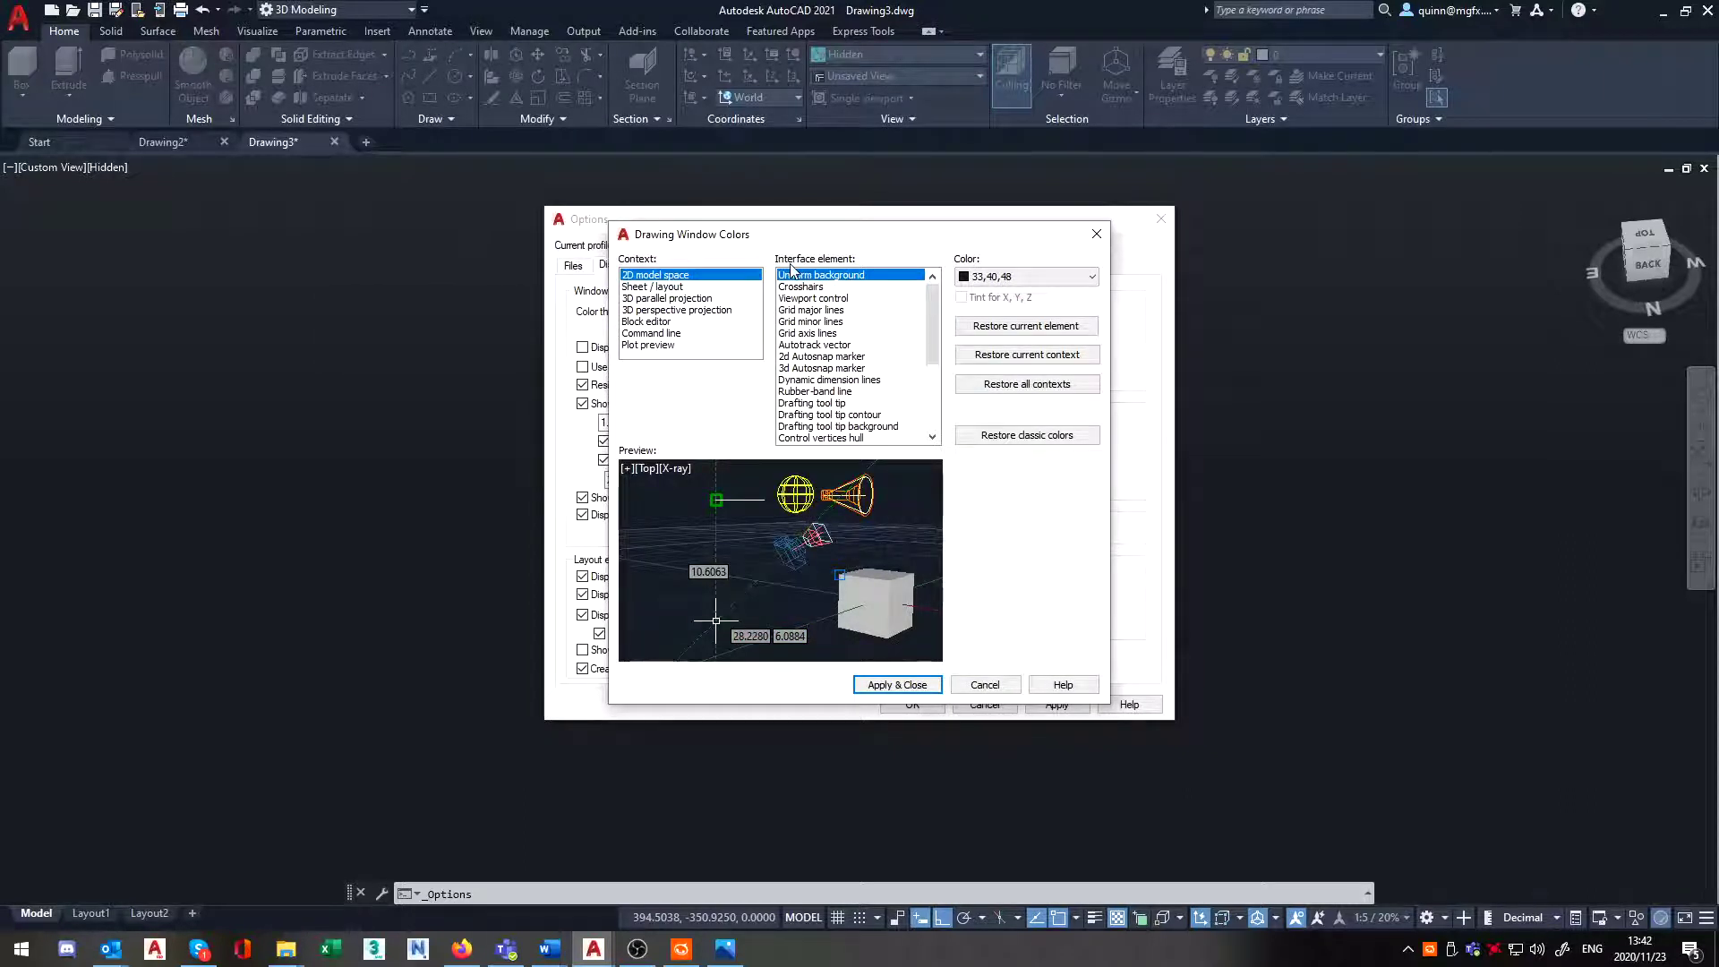
click(1030, 276)
click(1012, 387)
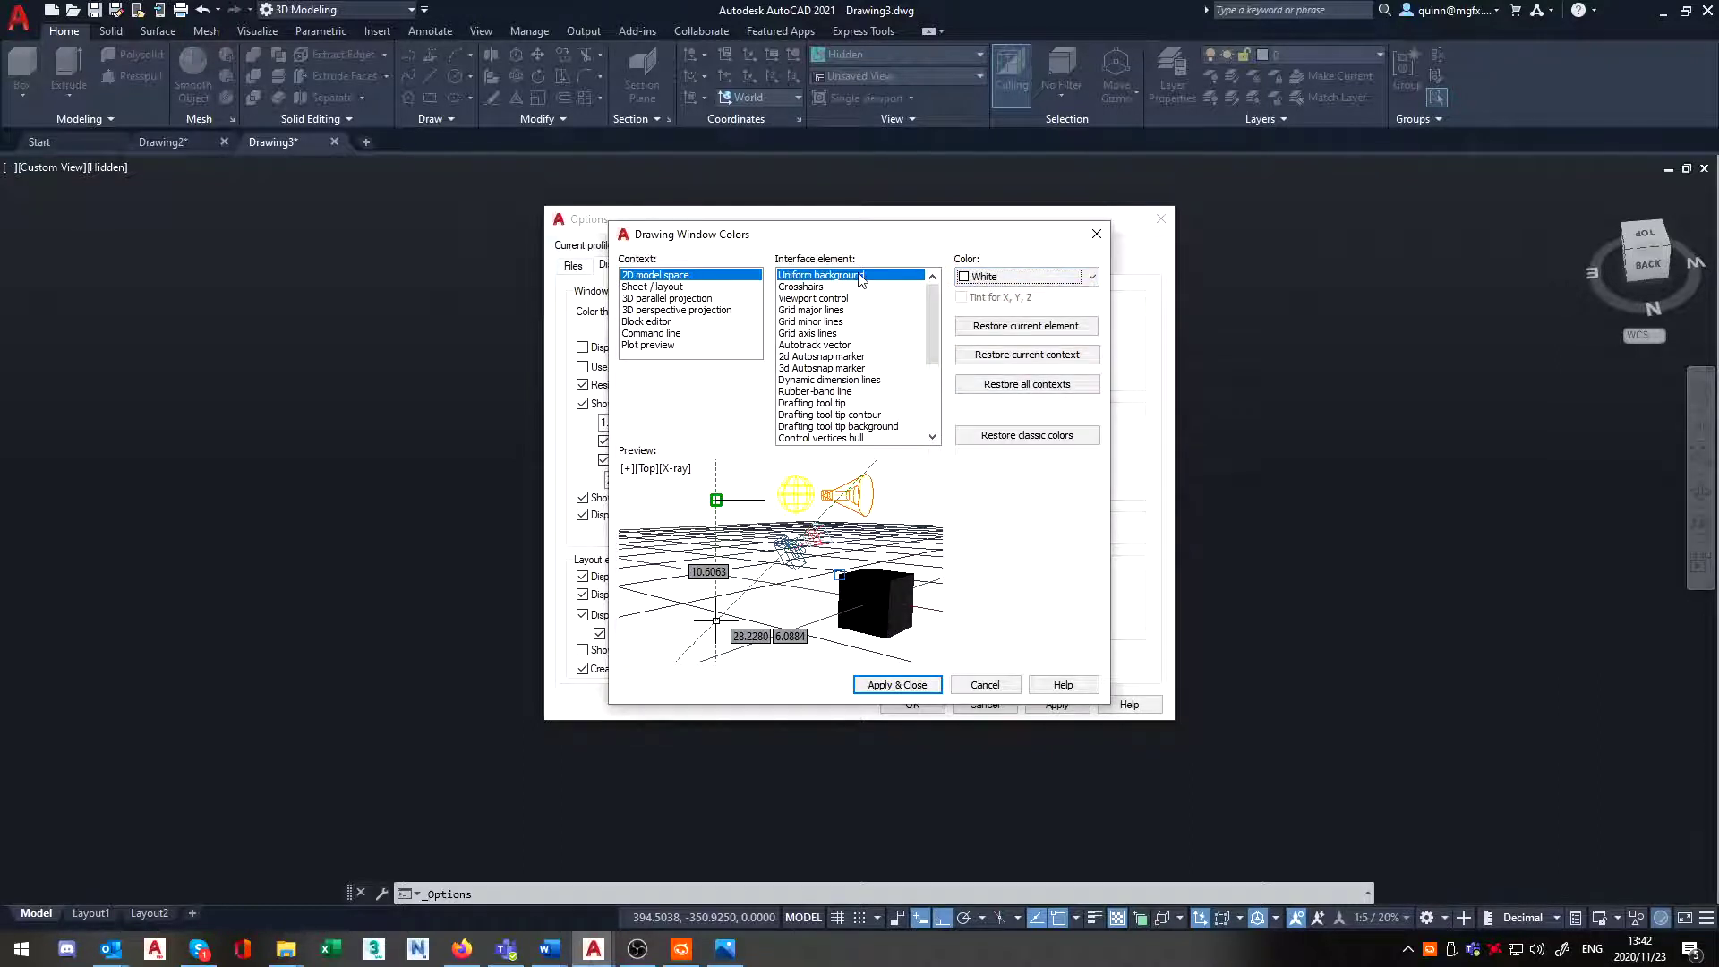
- Set the top of sky background for the 3D perspective projection context to White
click(676, 322)
click(676, 310)
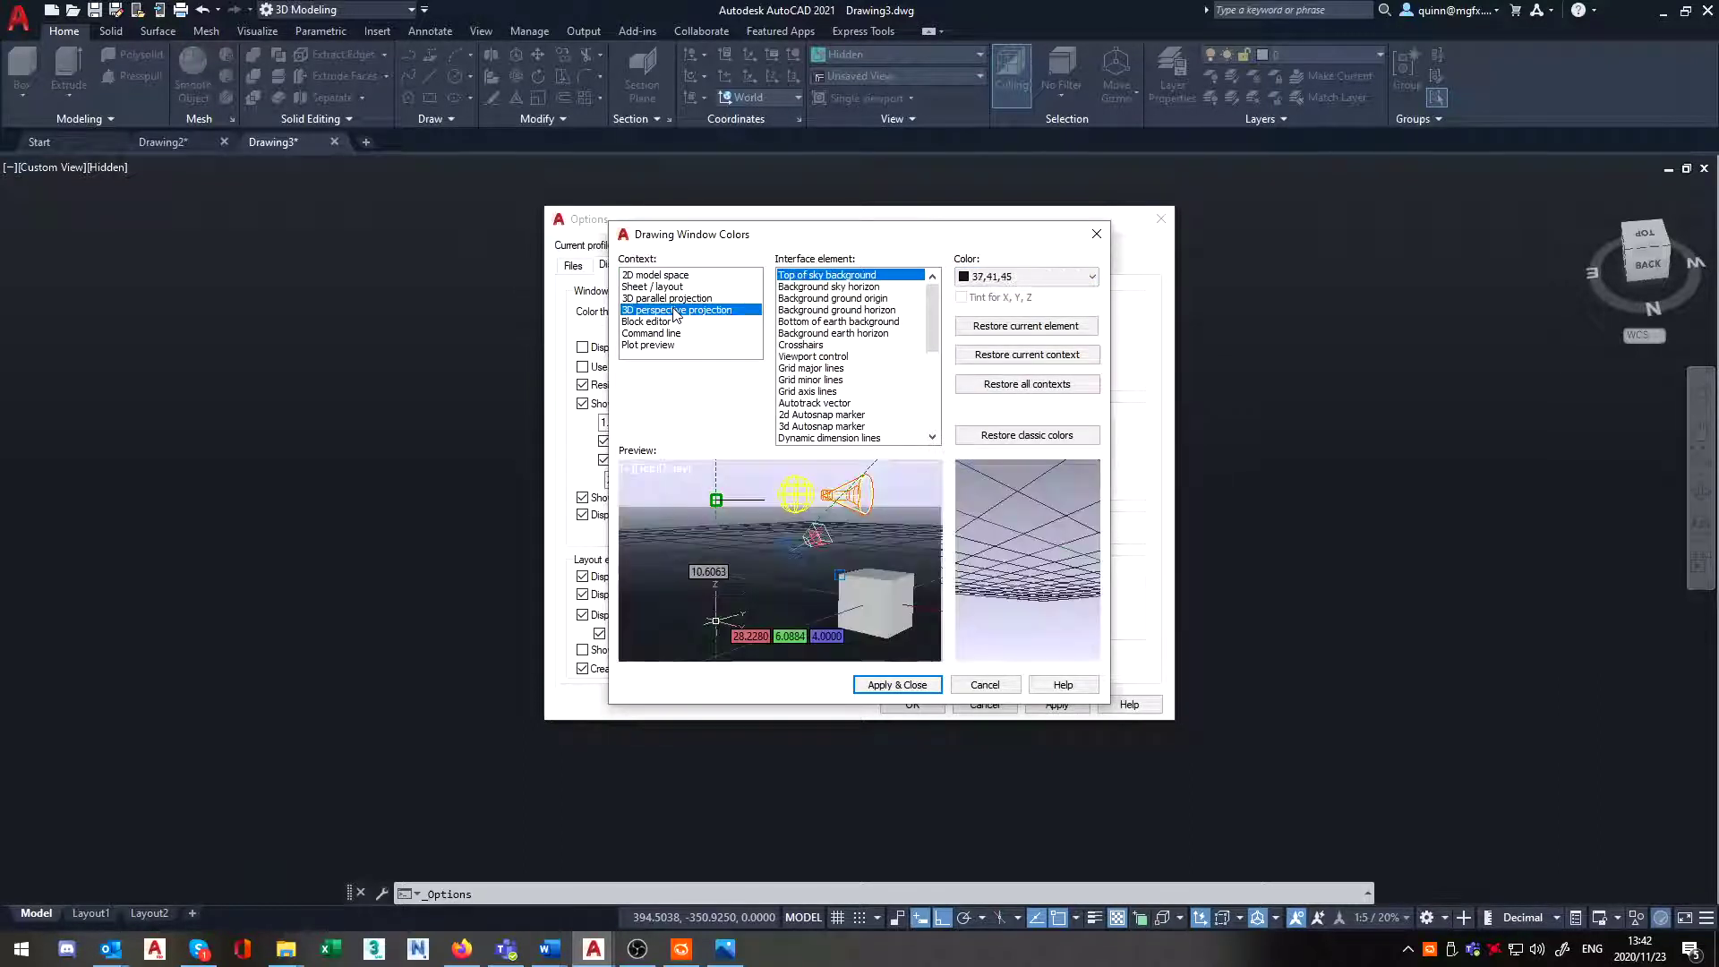
click(676, 298)
click(678, 311)
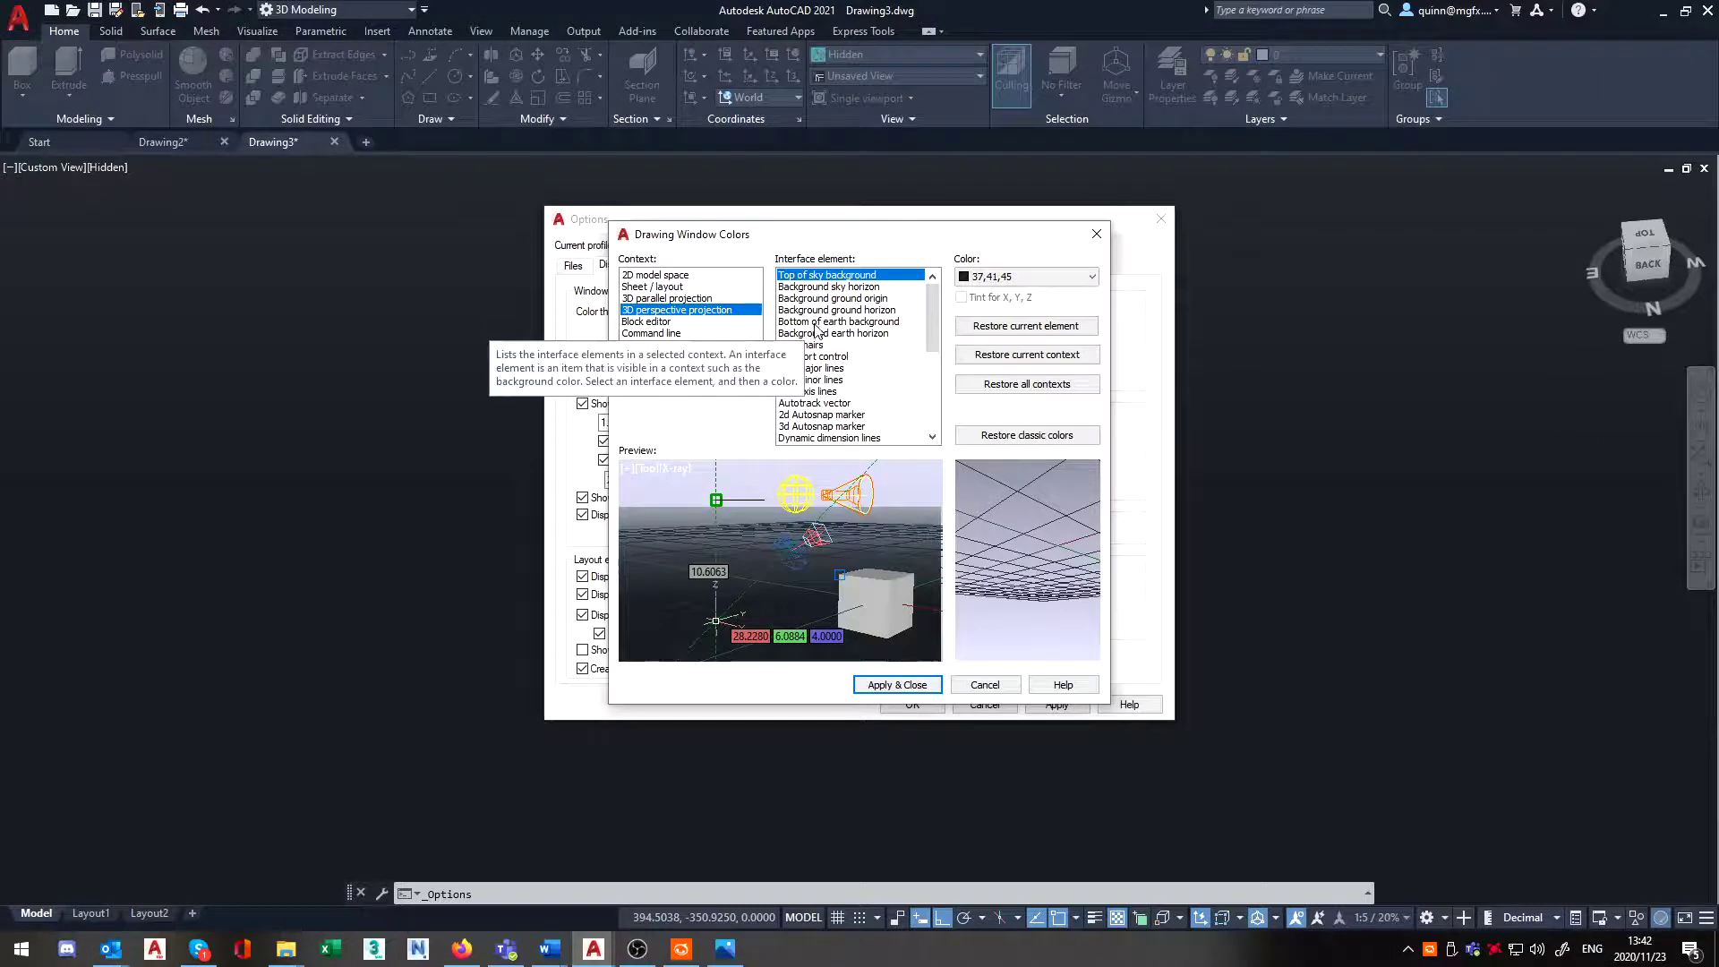
click(1030, 277)
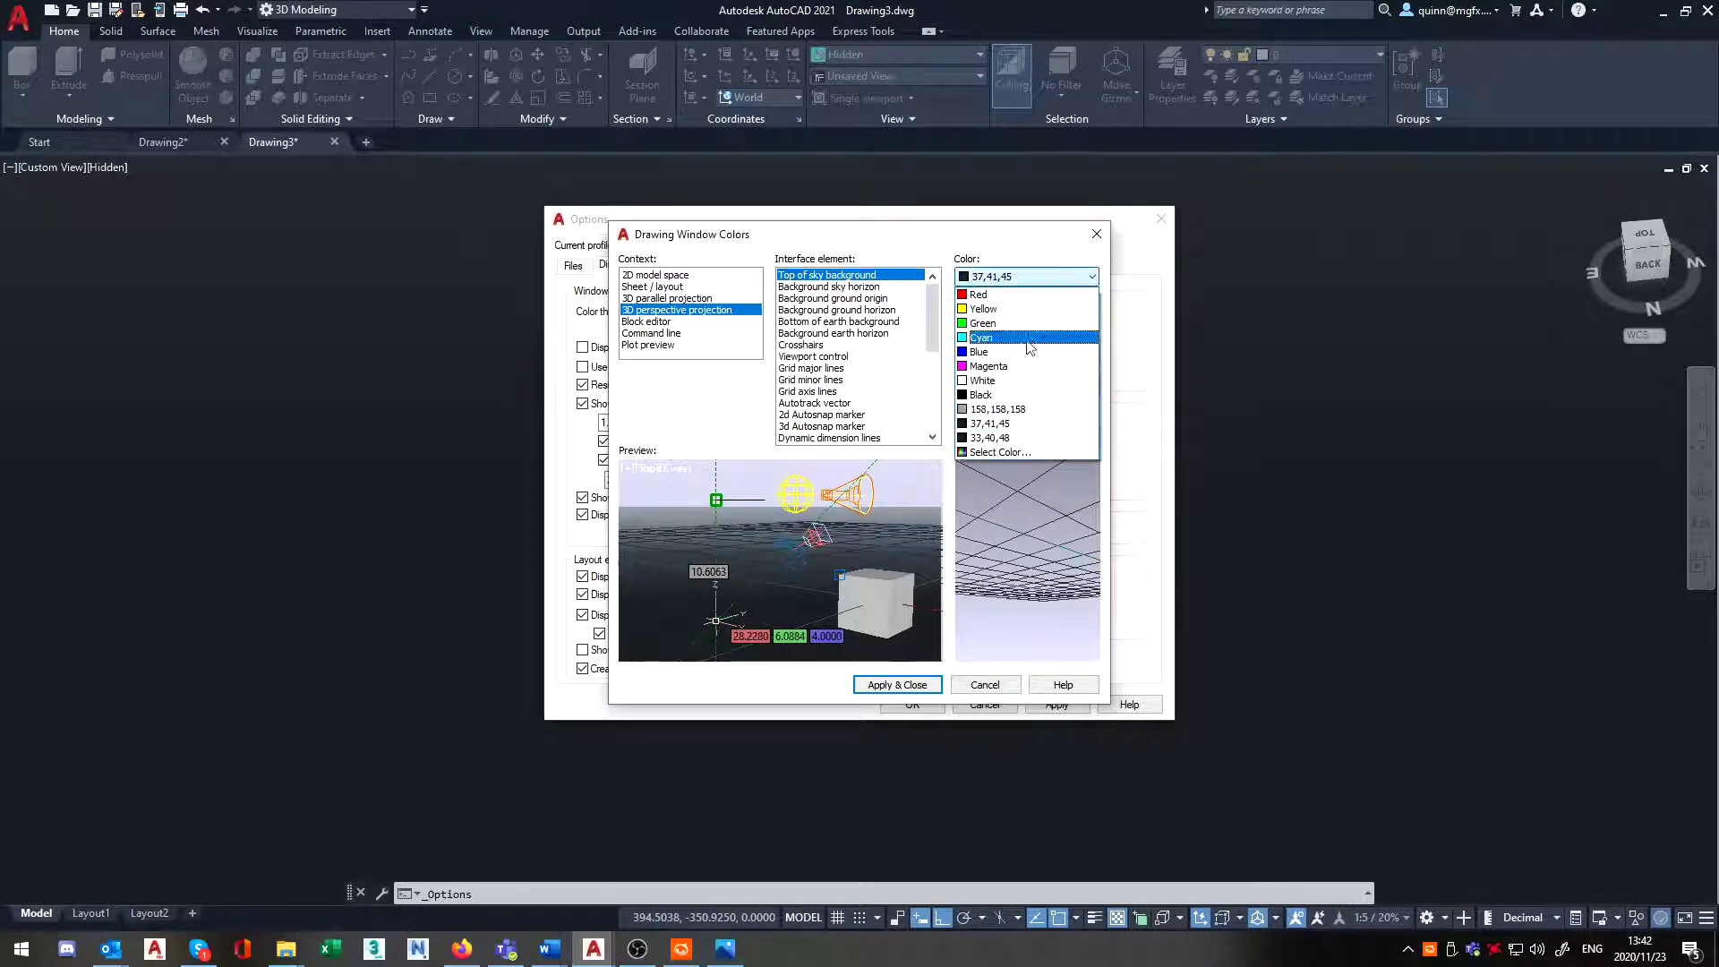
click(1011, 380)
- Set the background sky horizon of the 3D perspective projection to White
click(842, 286)
click(1030, 276)
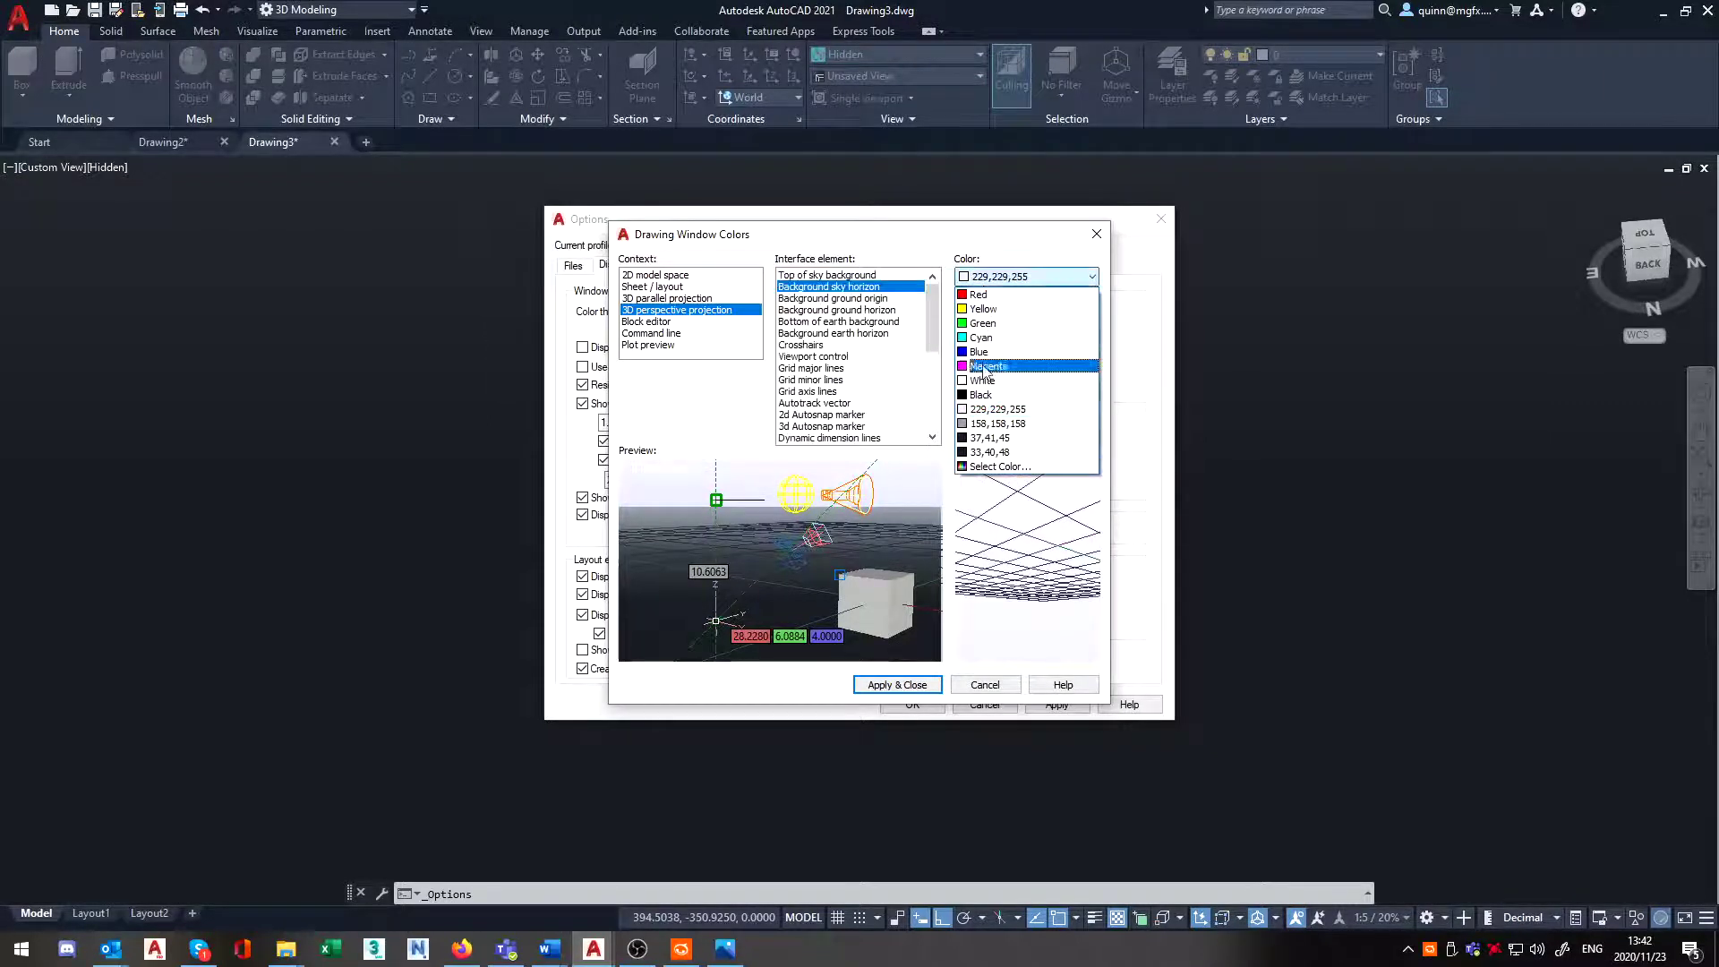
click(1012, 409)
click(1030, 277)
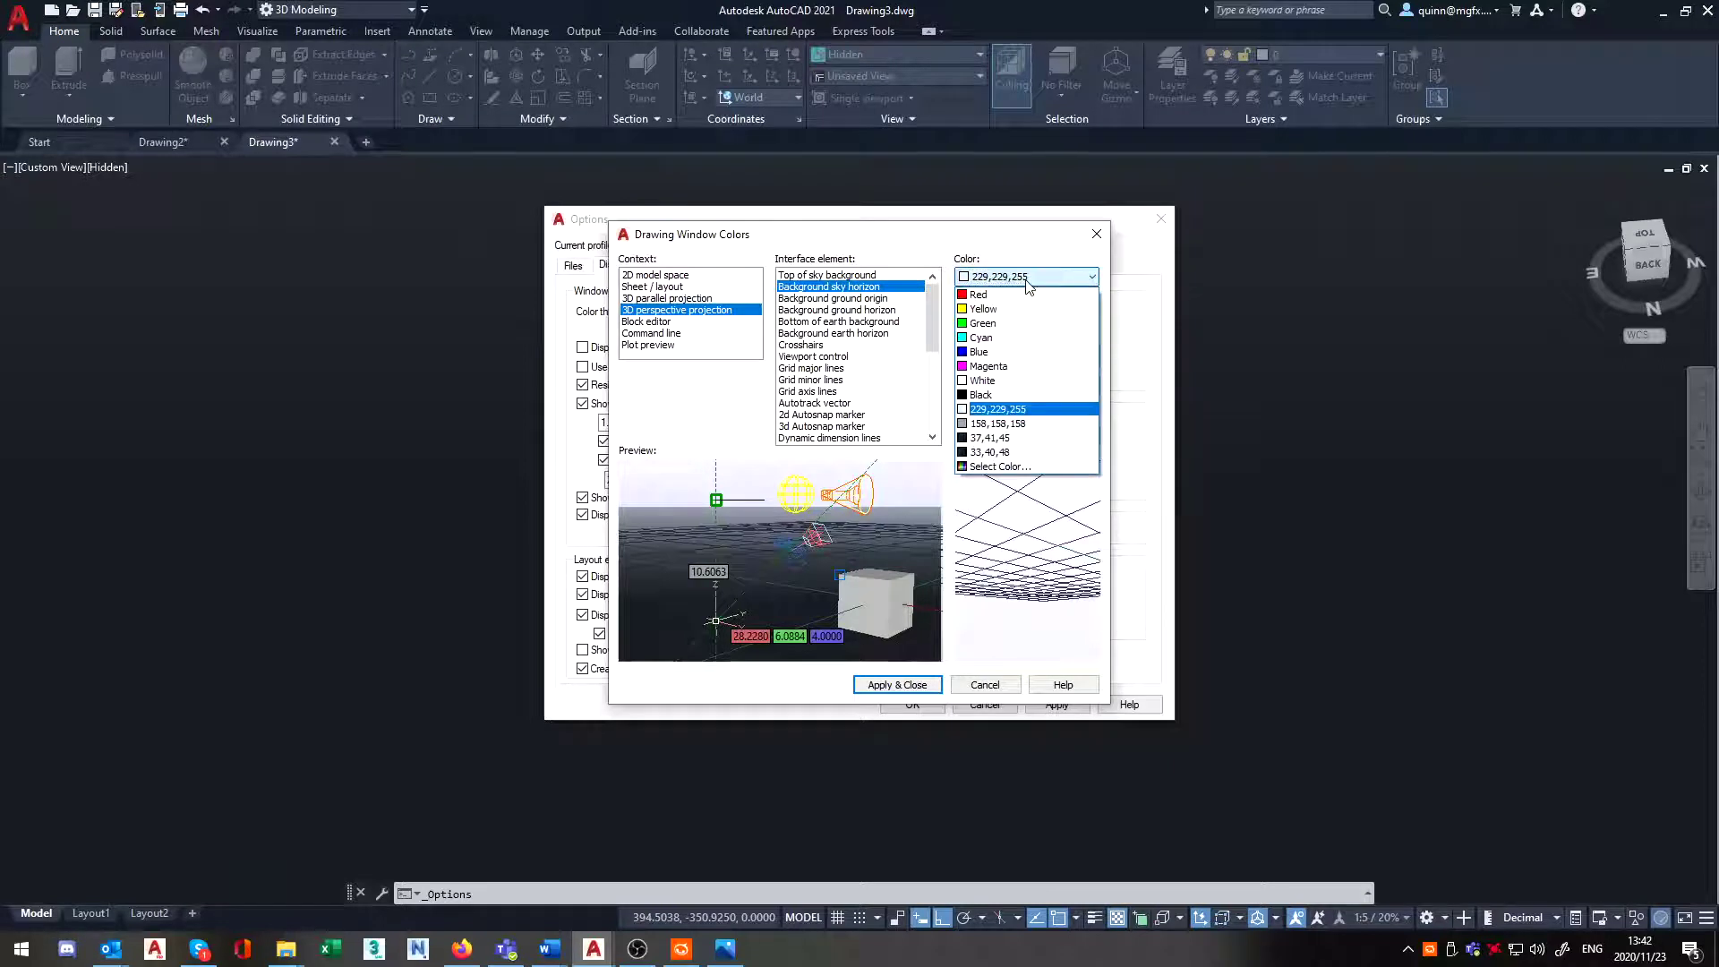
click(1012, 381)
- Set the background ground origin and background ground horizon of the 3D perspective projection to White
click(892, 299)
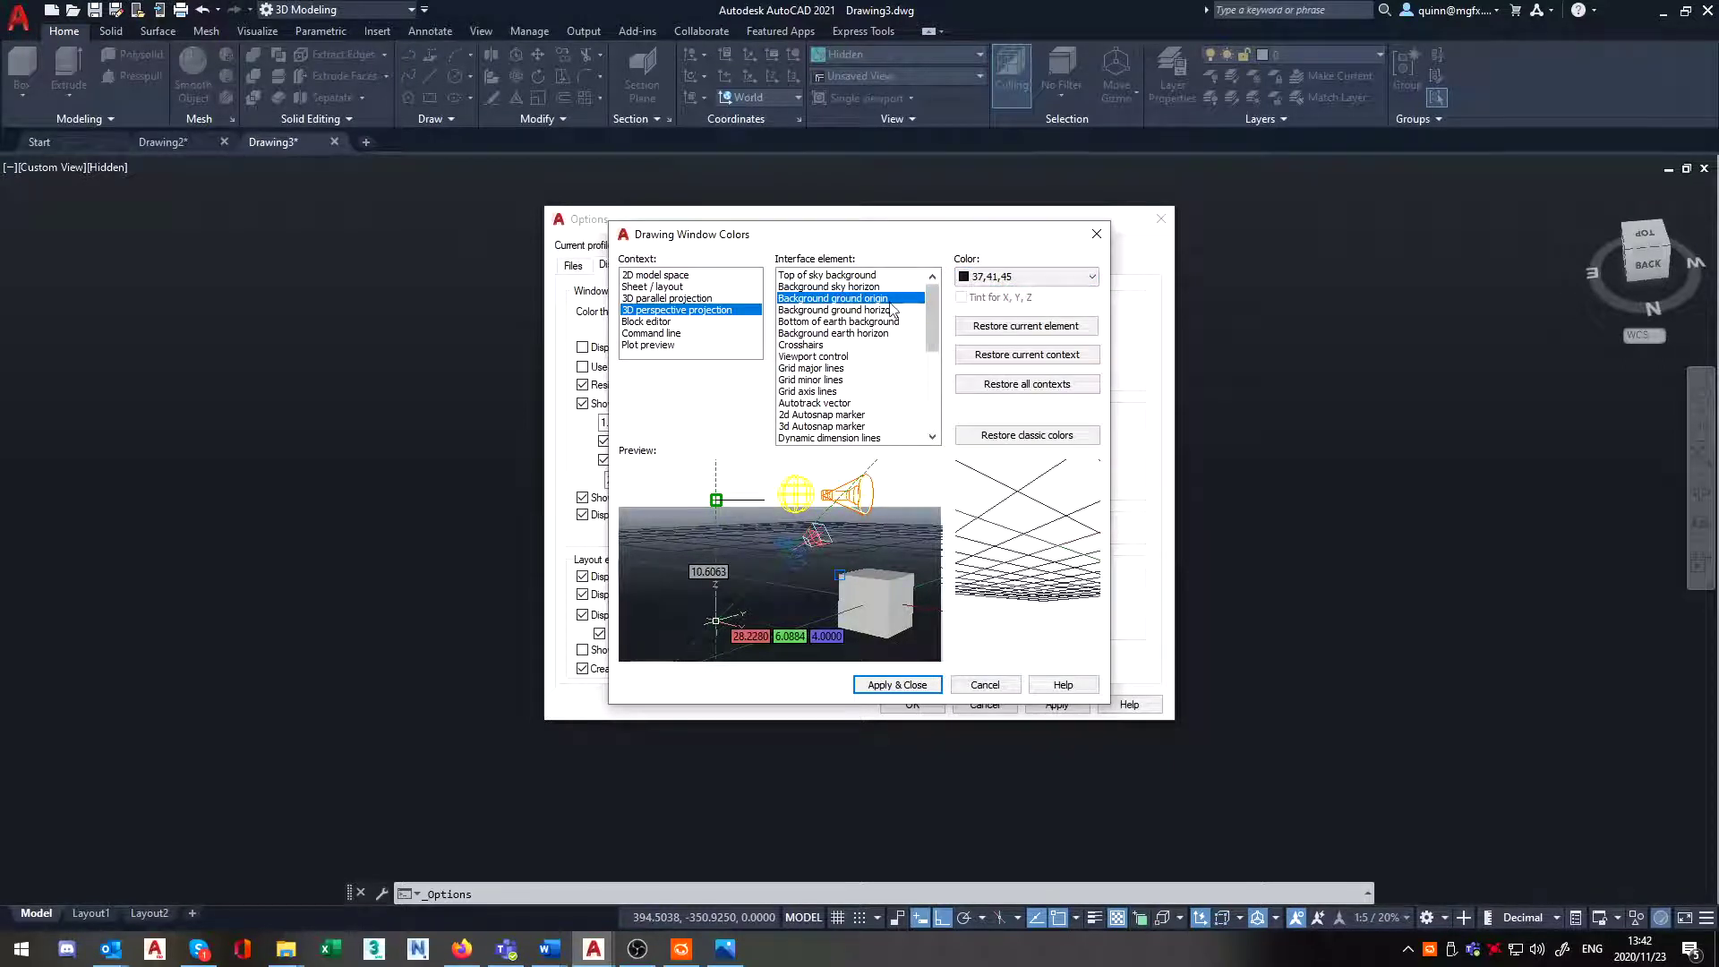
click(996, 279)
click(1001, 385)
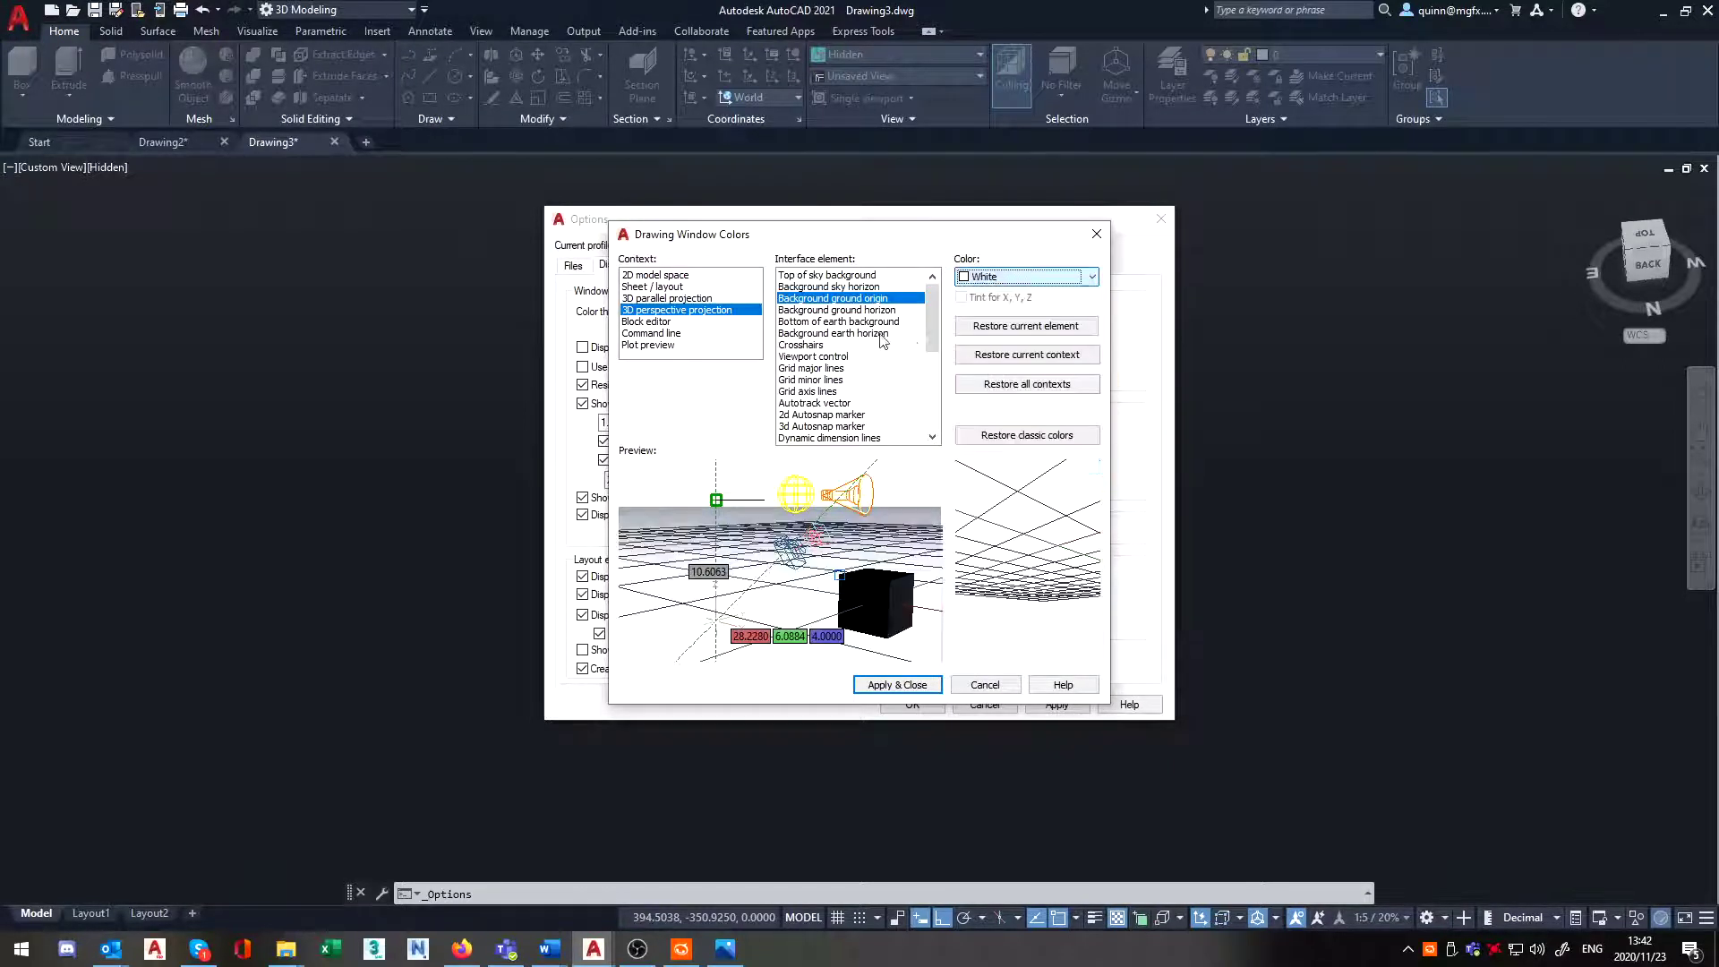
click(867, 312)
click(1013, 278)
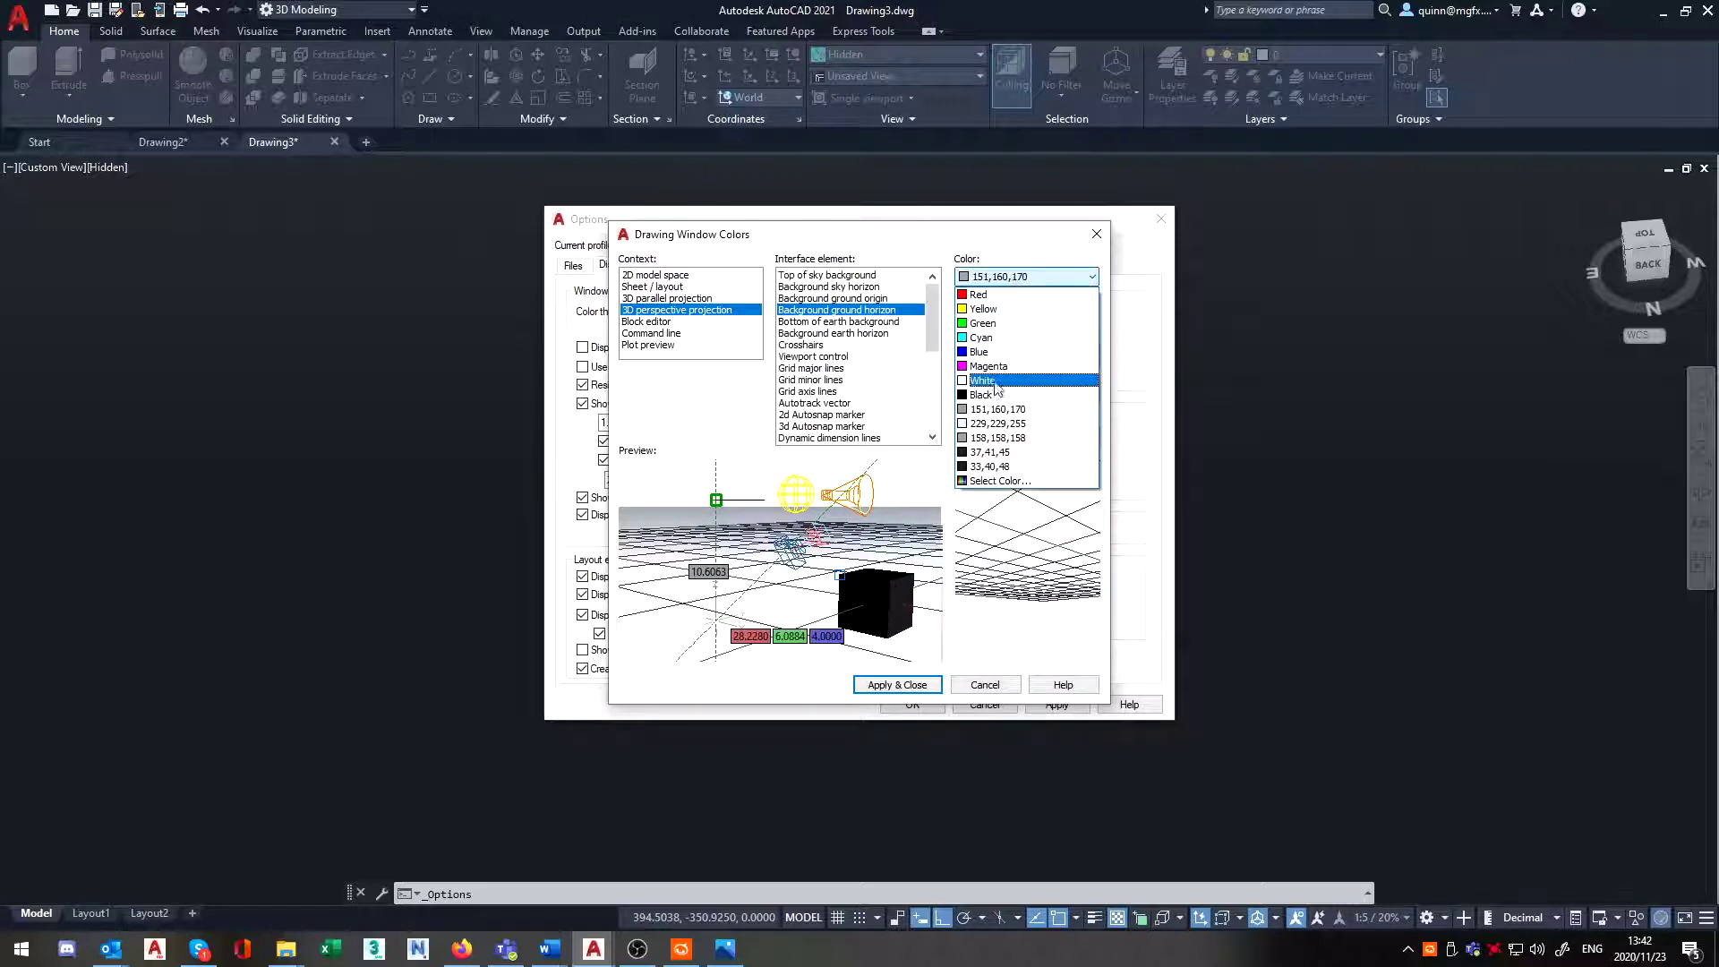
click(990, 379)
- Set the bottom of earth background and background earth horizon of the 3D perspective projection to White
click(845, 320)
click(1013, 275)
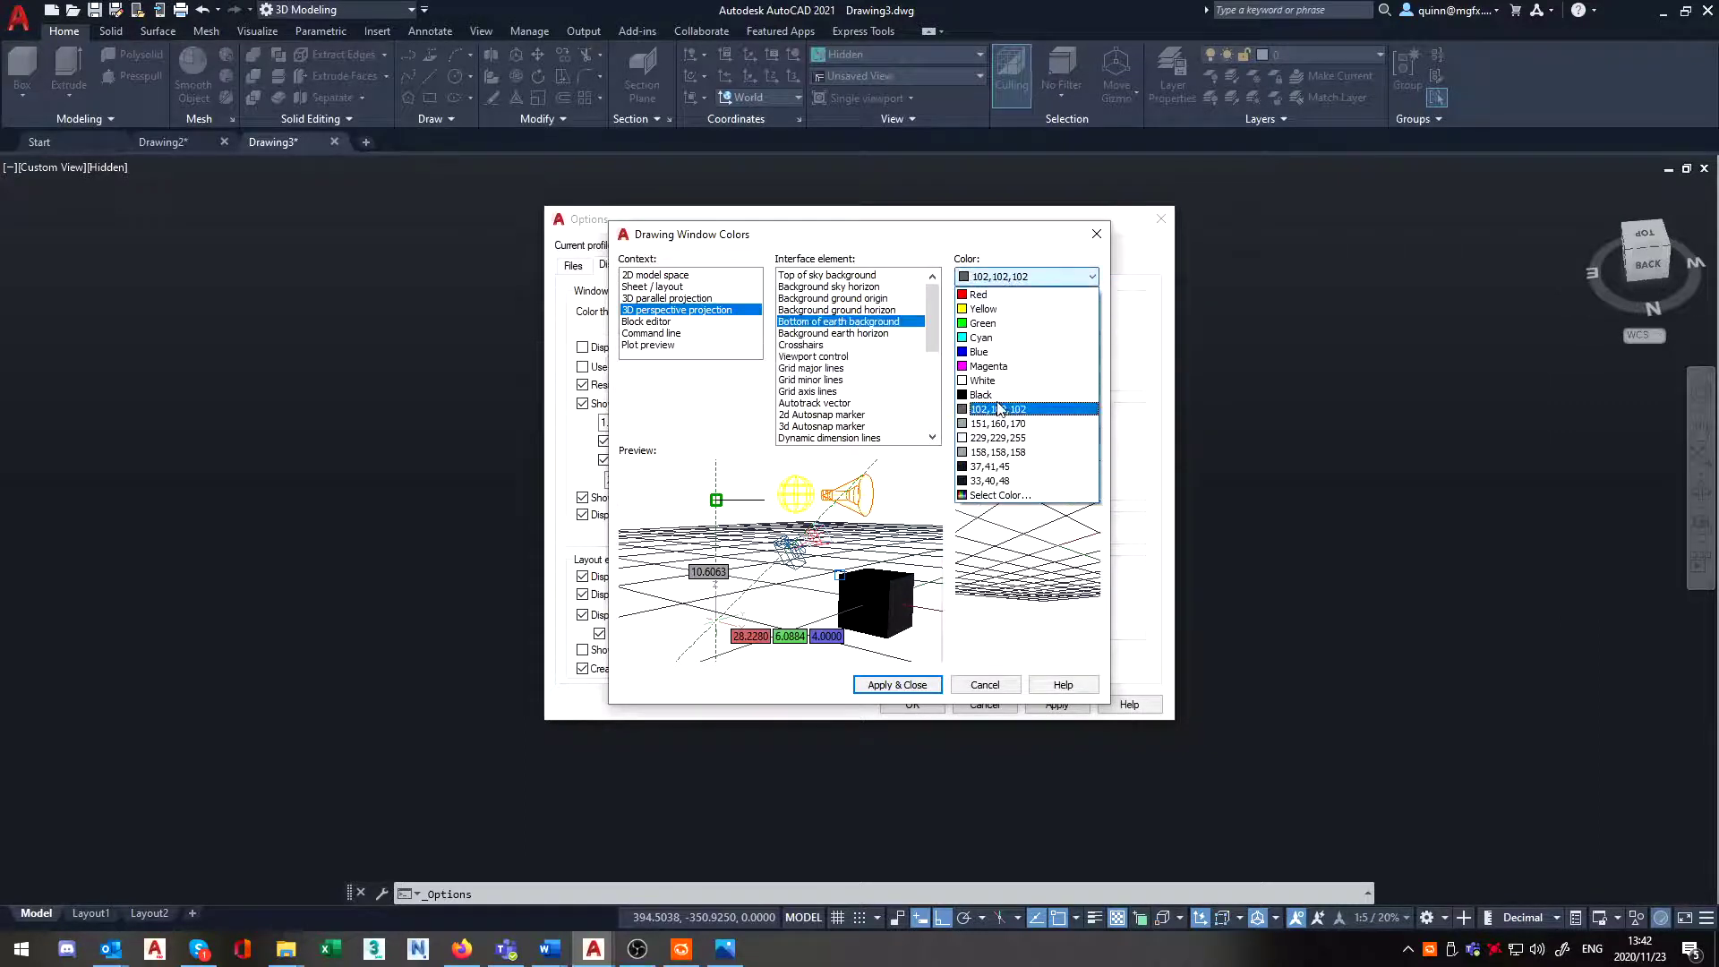
click(993, 384)
click(845, 332)
click(990, 279)
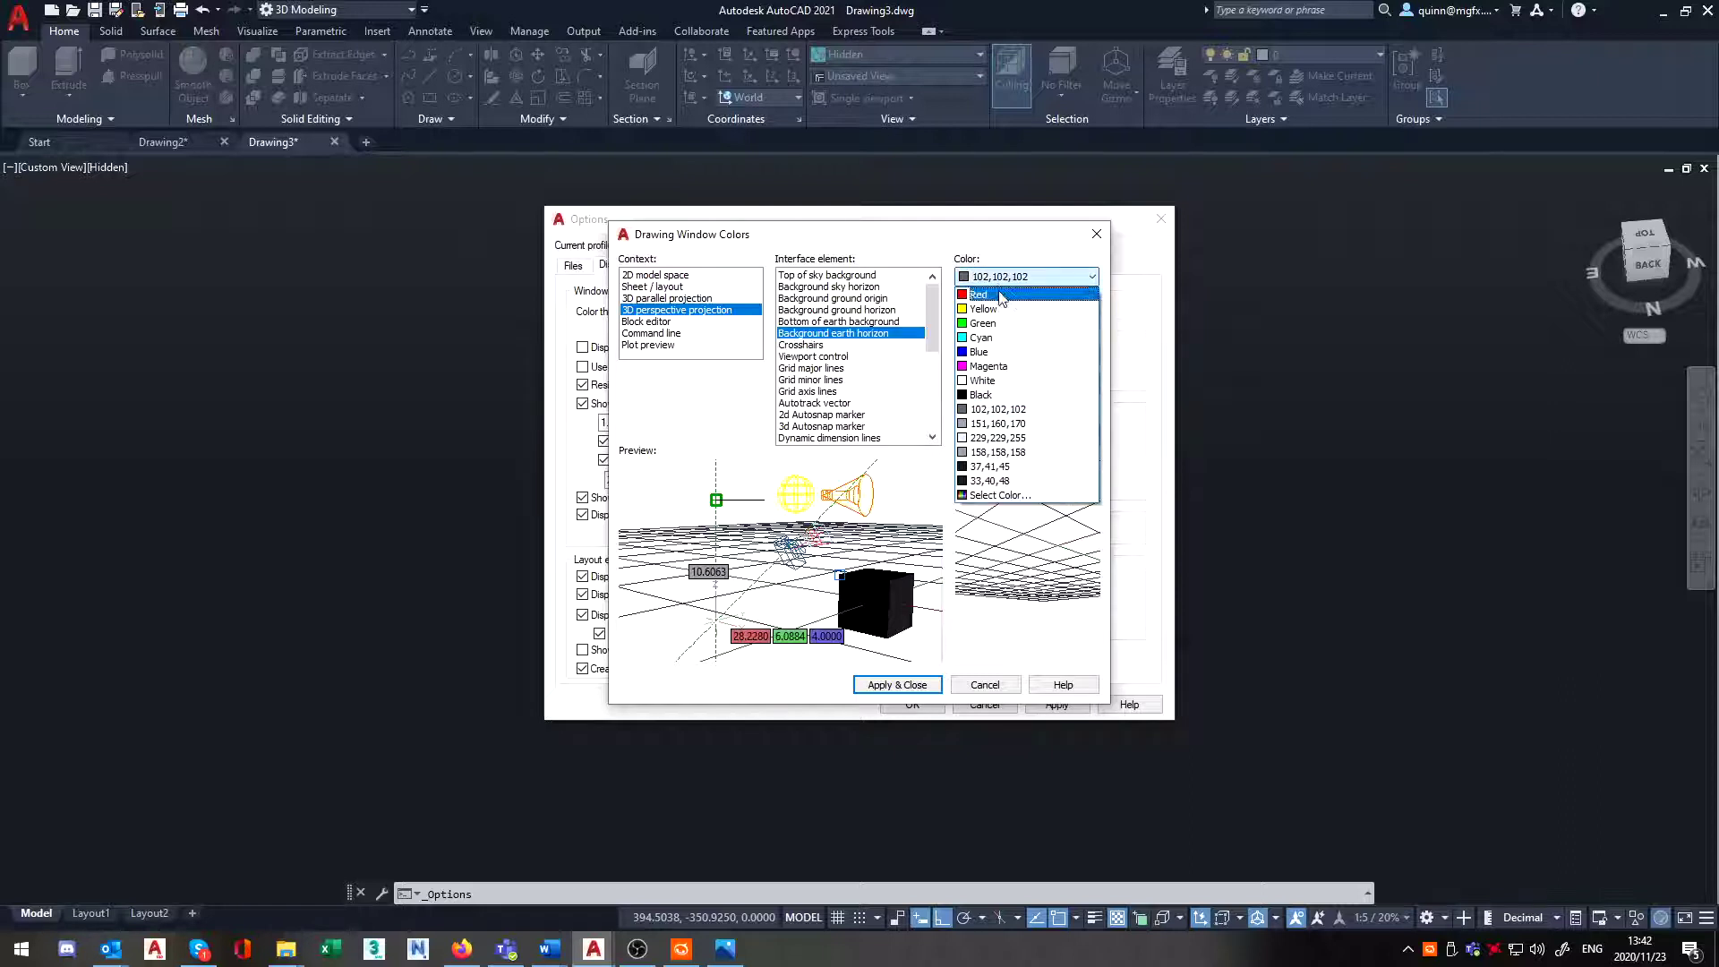
click(992, 384)
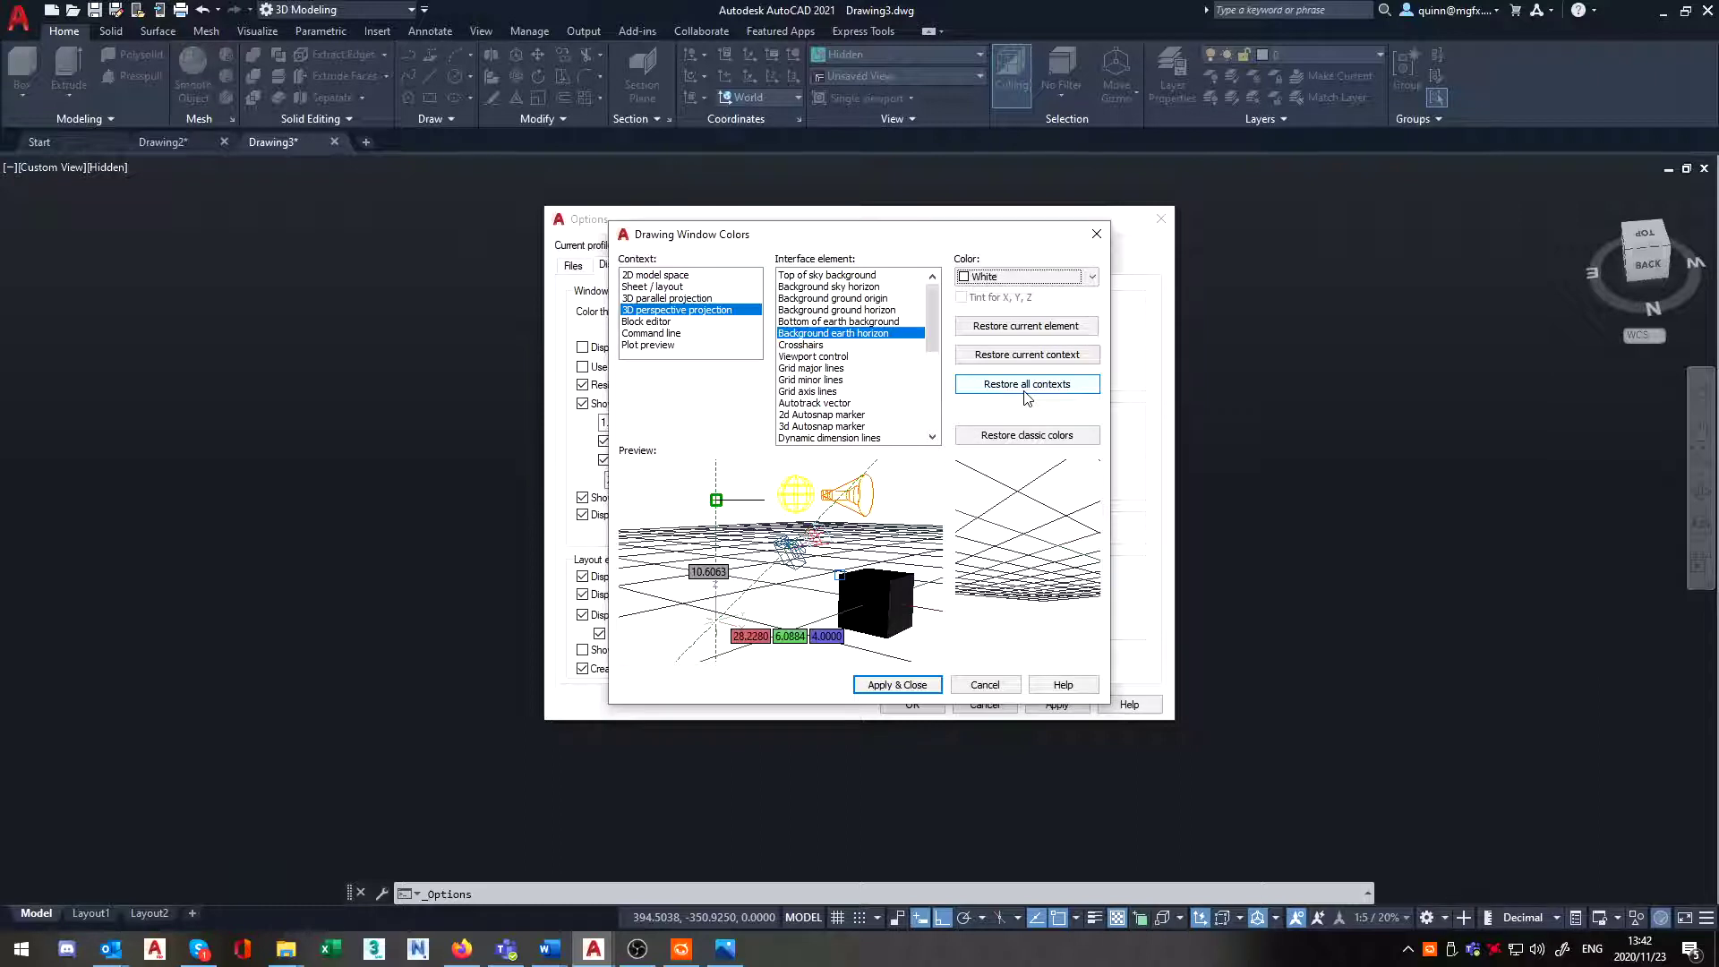
- Set the uniform background of the 3D parallel projection context to White
click(727, 299)
click(1026, 276)
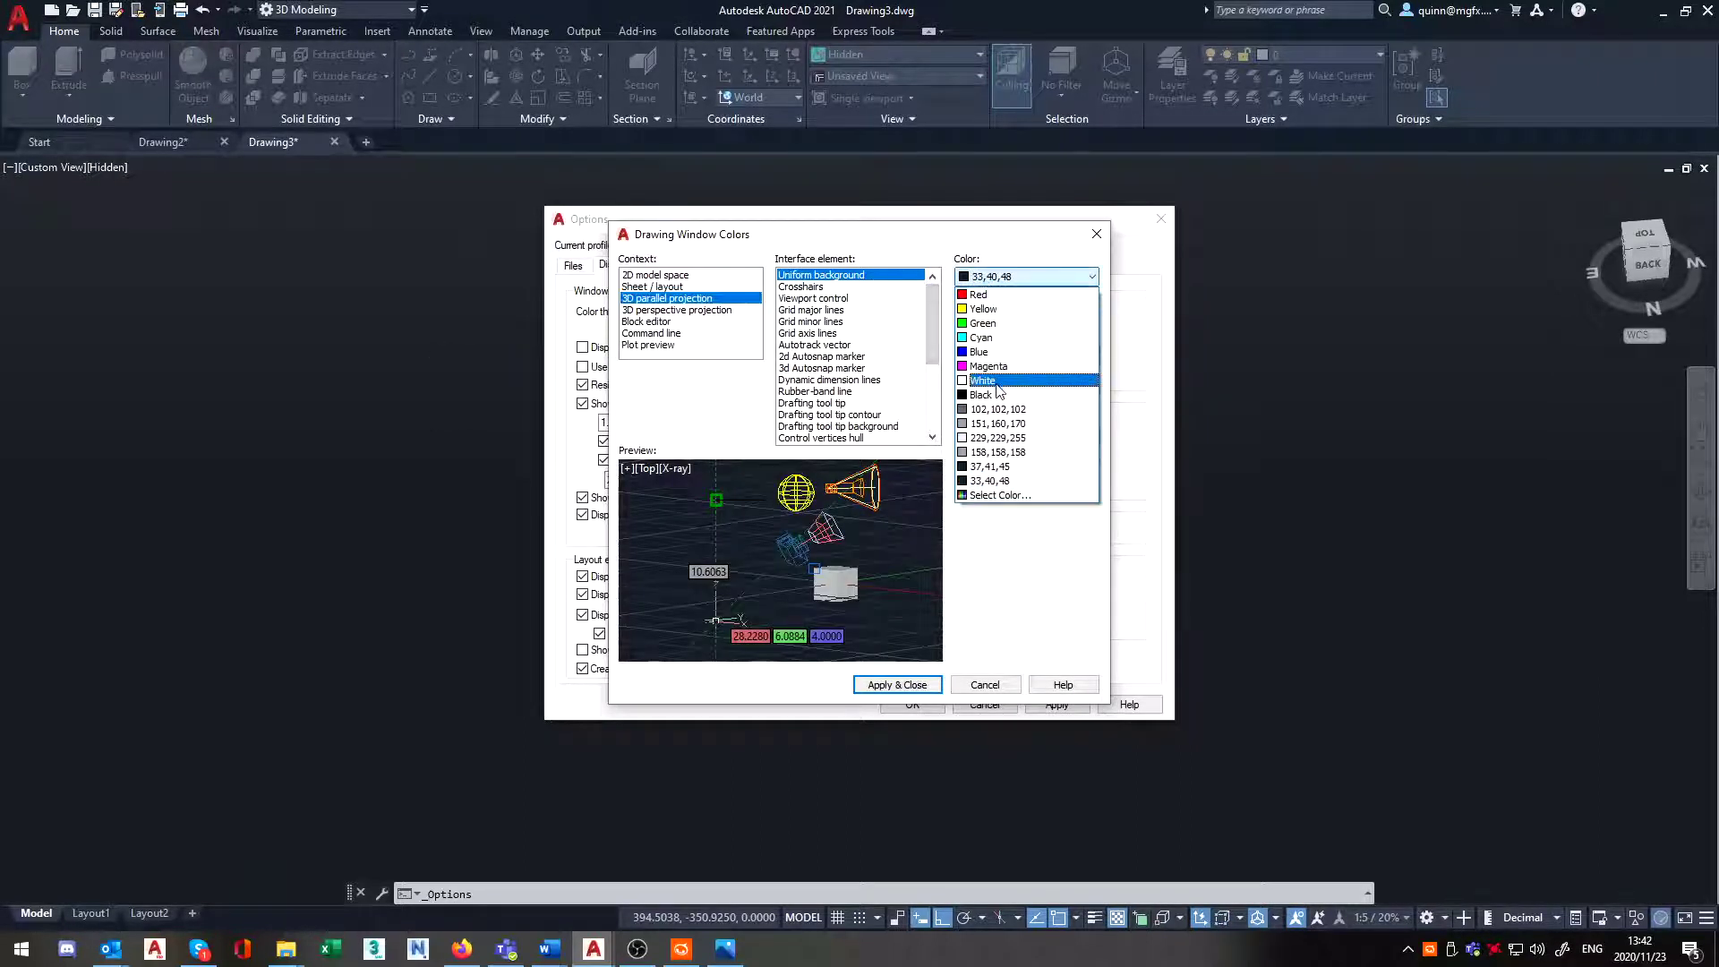
click(994, 381)
- Review the 3D projection and 2D model space background colors, and apply the color changes and close the options
click(669, 311)
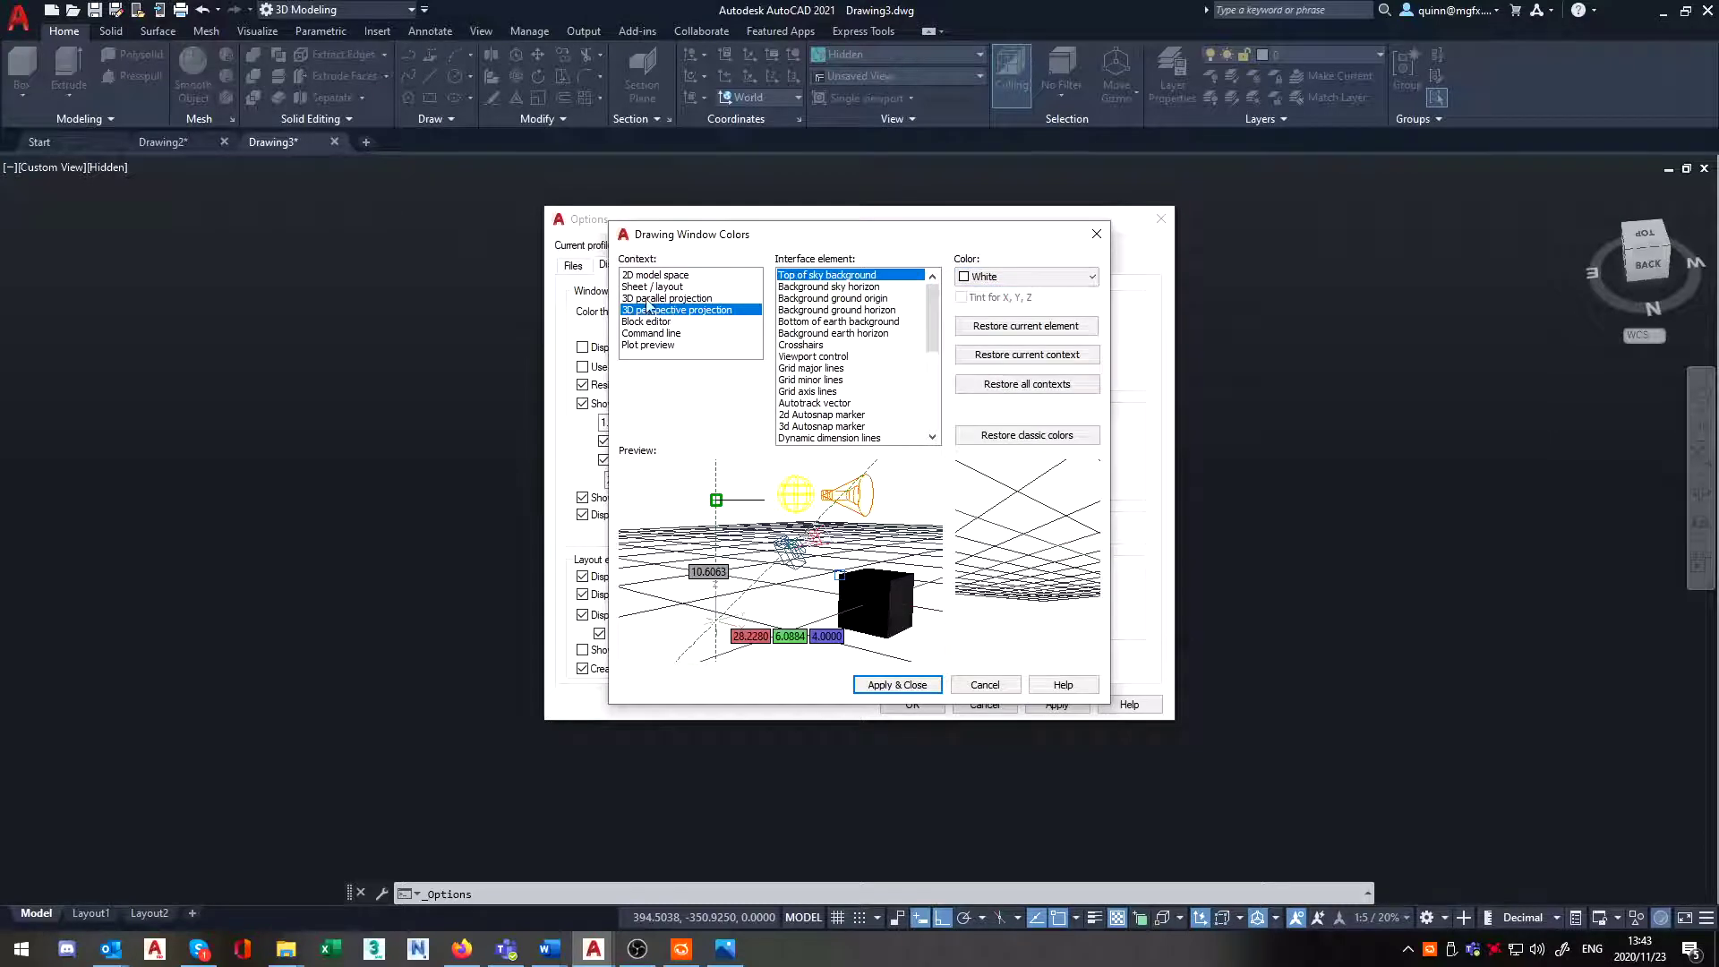
click(646, 298)
click(658, 310)
click(644, 275)
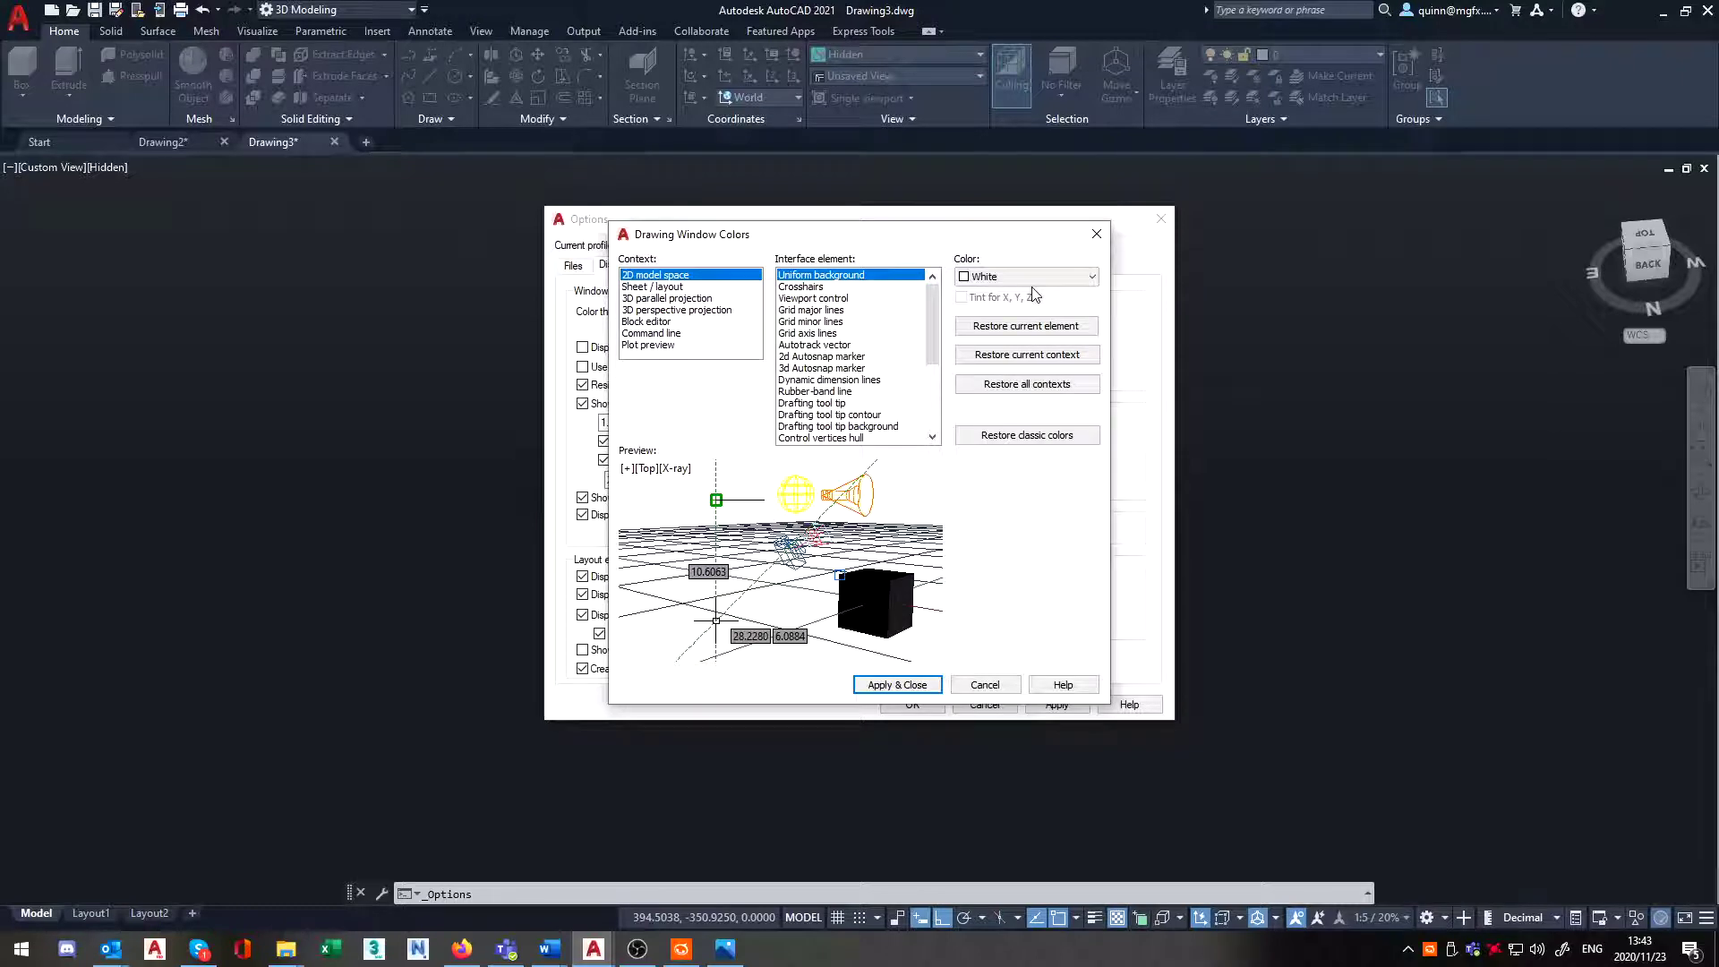
click(897, 685)
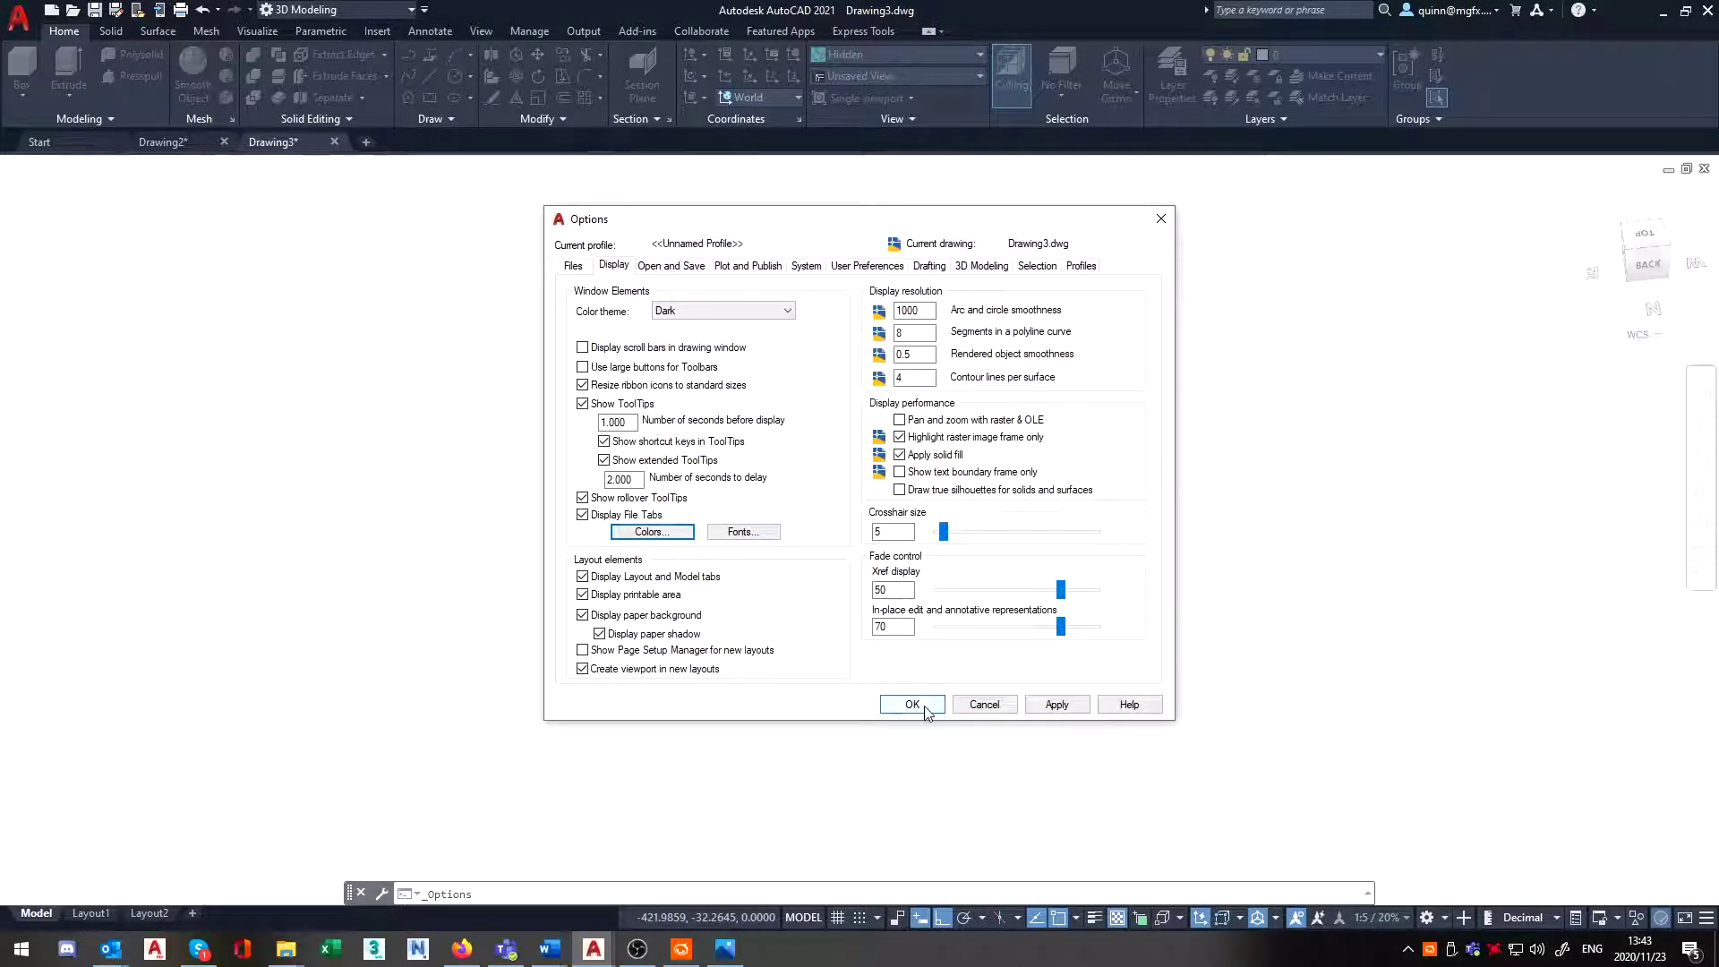
click(913, 704)
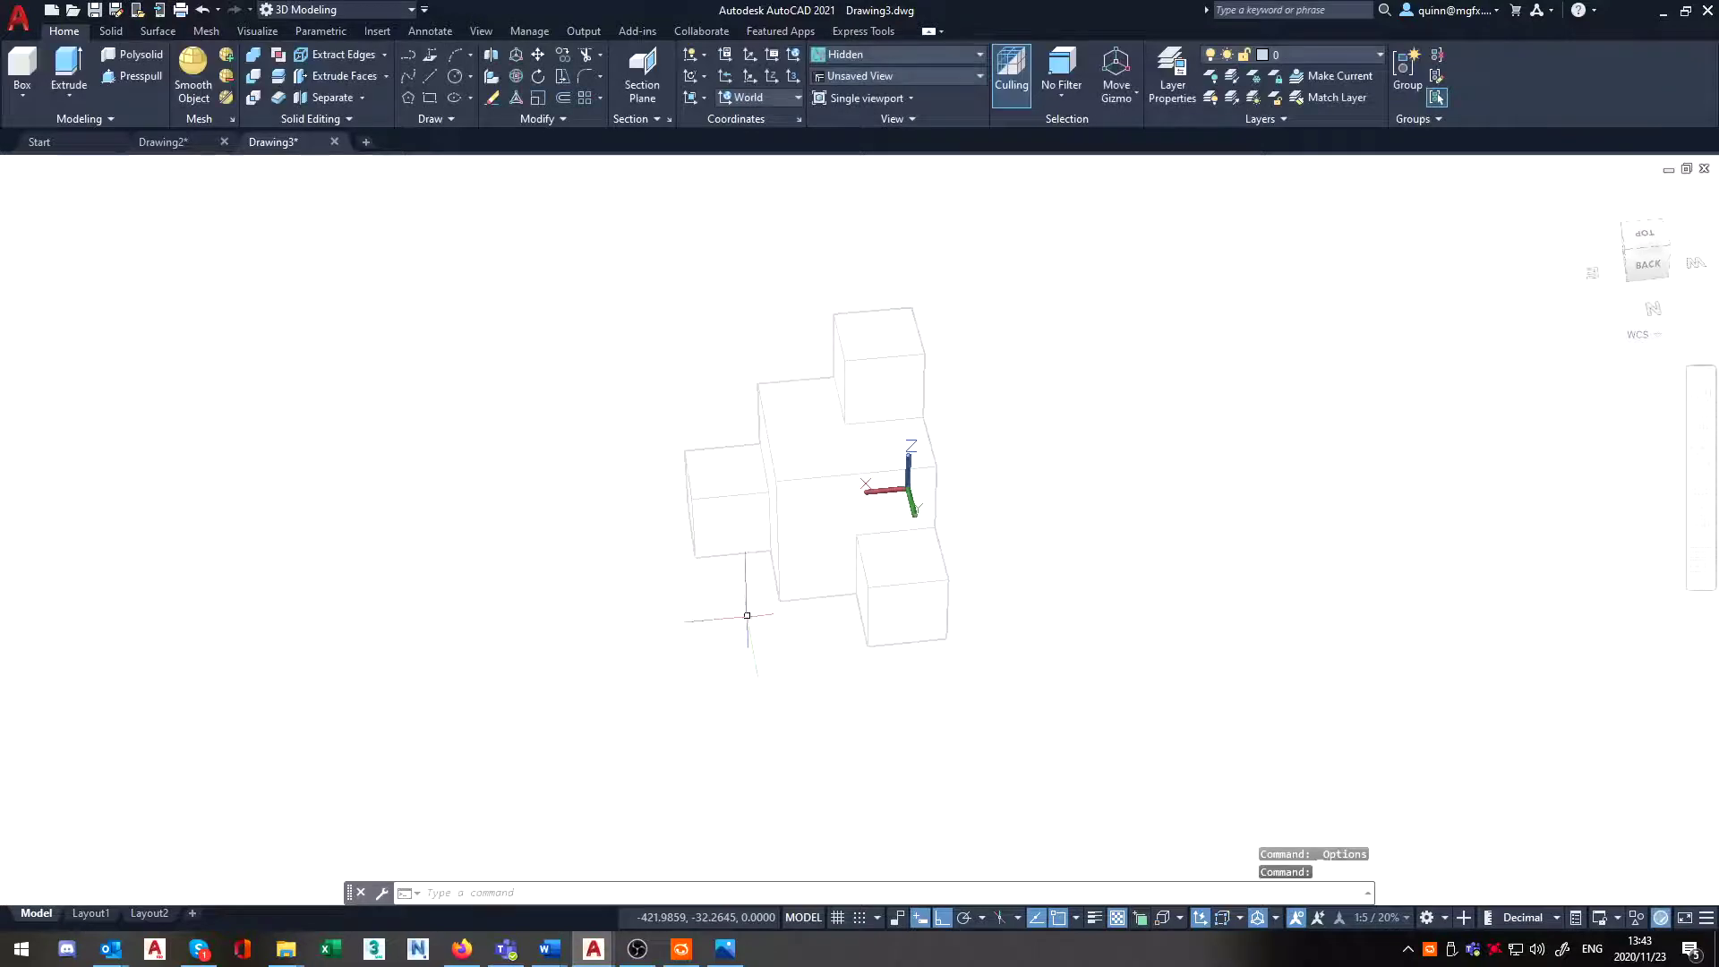
- Add a linear dimension along Y for the model's overall base width, placed outside the front lower cube
shift+middle_drag(660, 653, 813, 685)
mouse_move(1123, 617)
shift+middle_down()
mouse_move(1089, 511)
mouse_move(798, 633)
mouse_move(794, 687)
mouse_move(925, 674)
mouse_move(729, 327)
mouse_move(820, 330)
shift+middle_up()
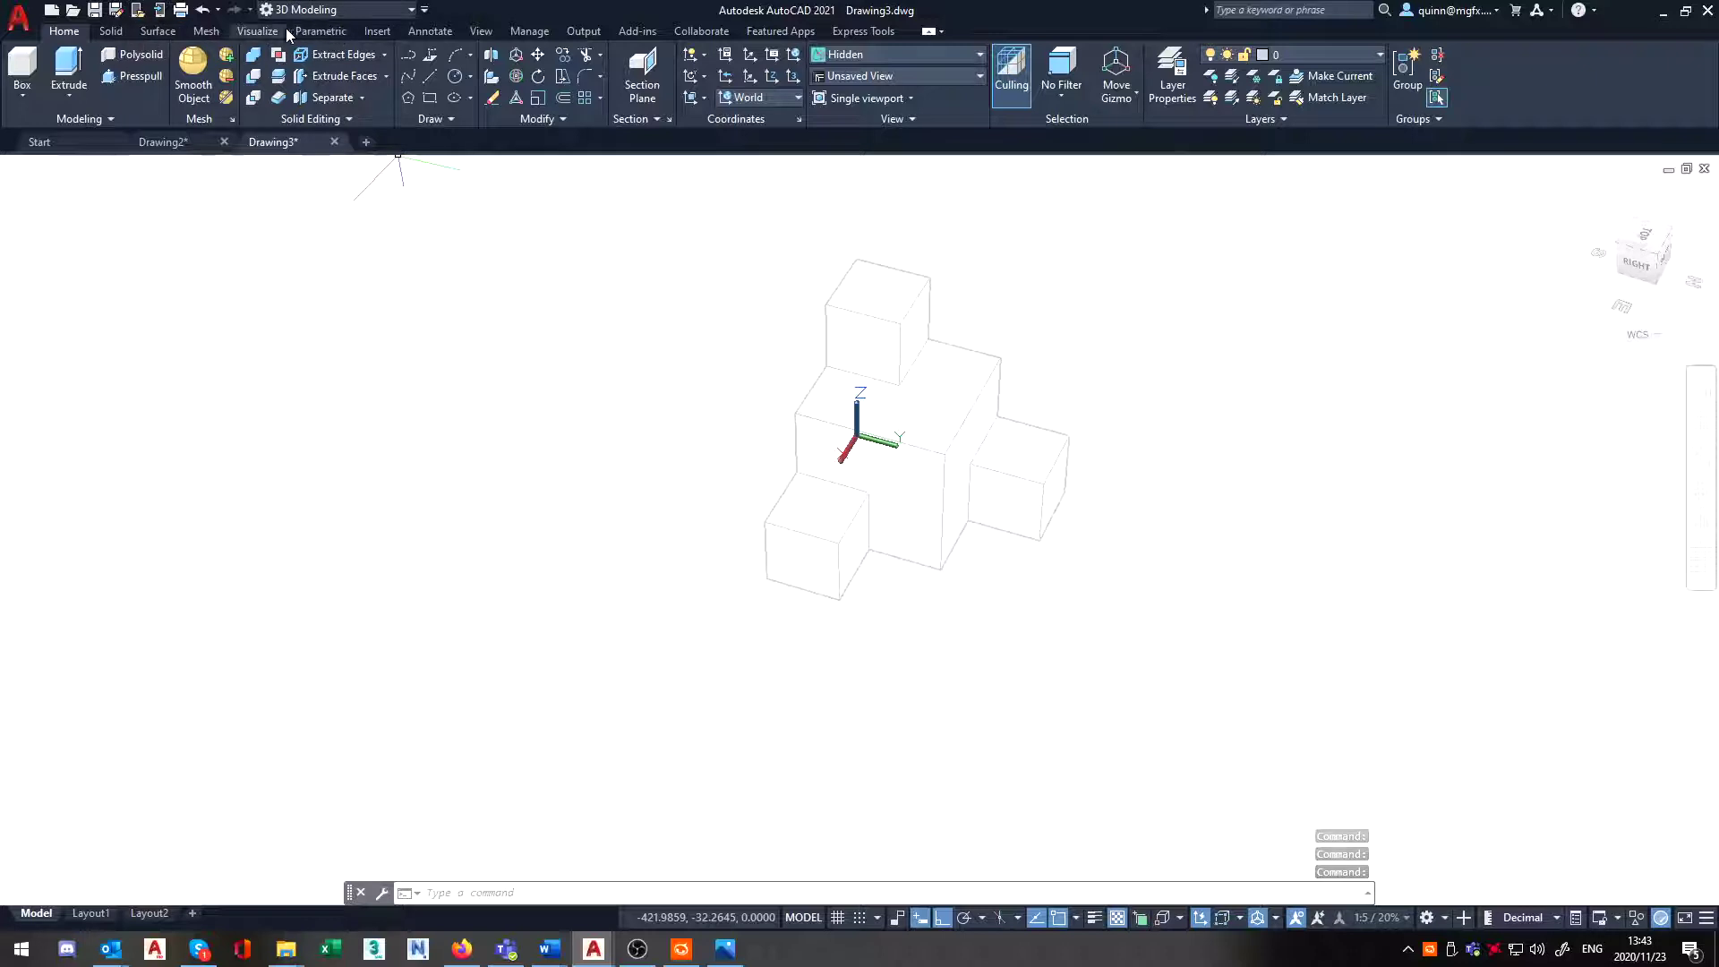
click(430, 31)
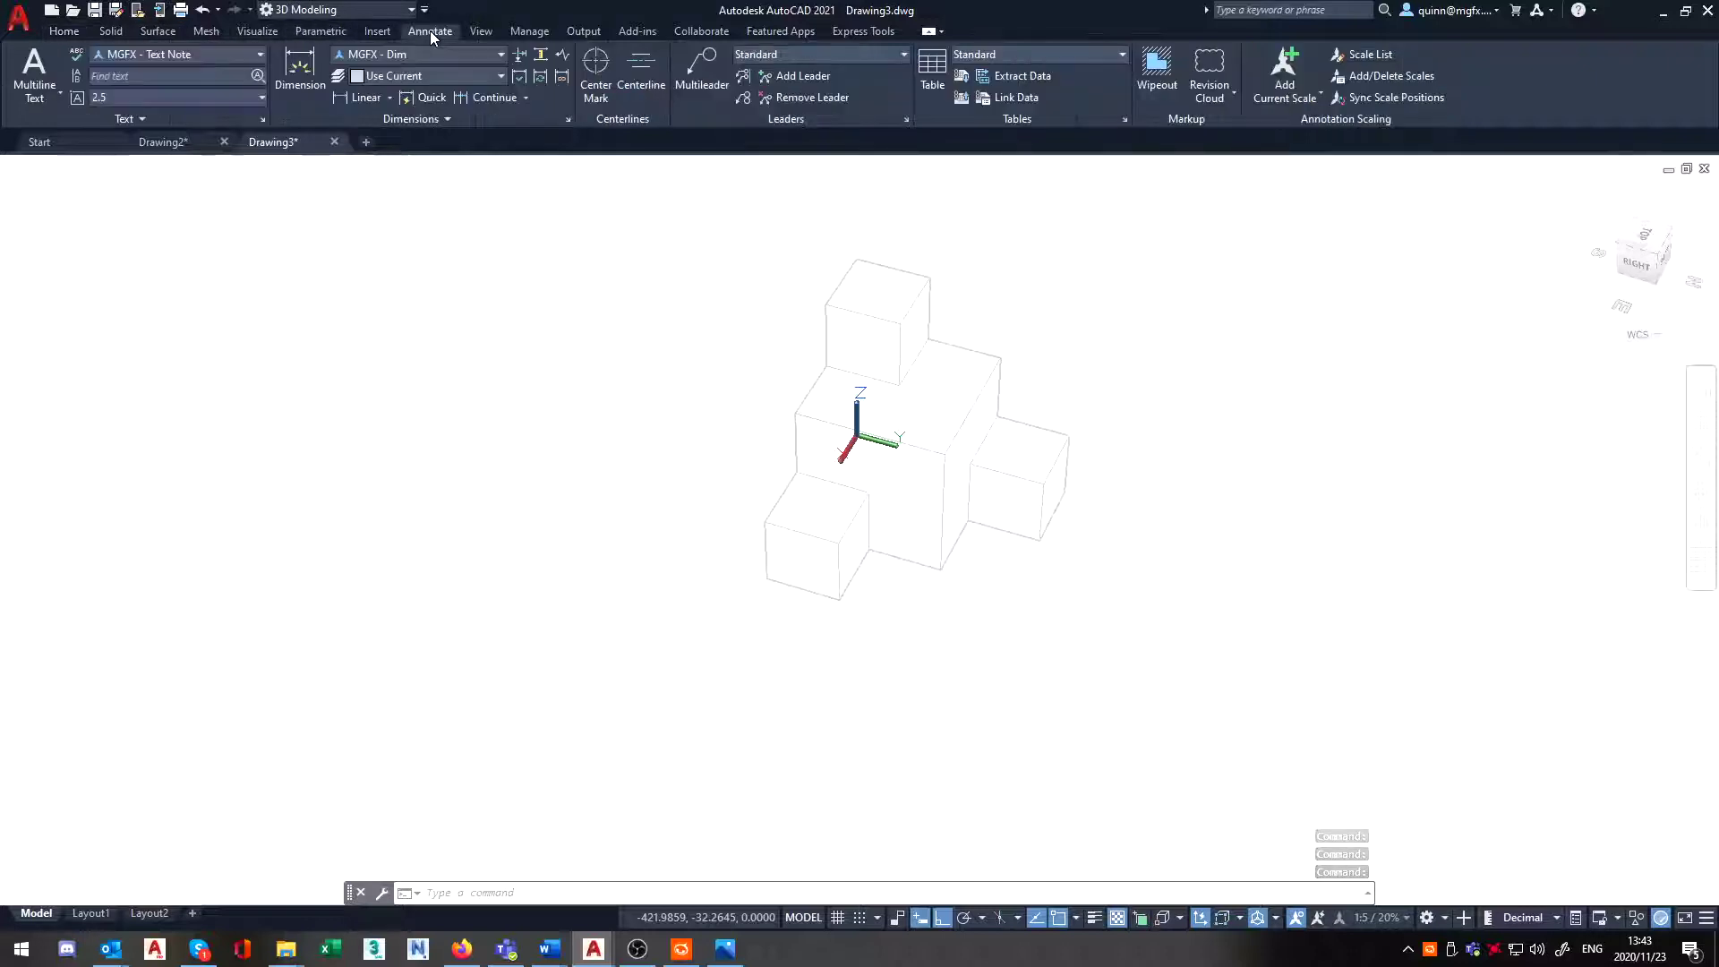
click(363, 97)
click(767, 578)
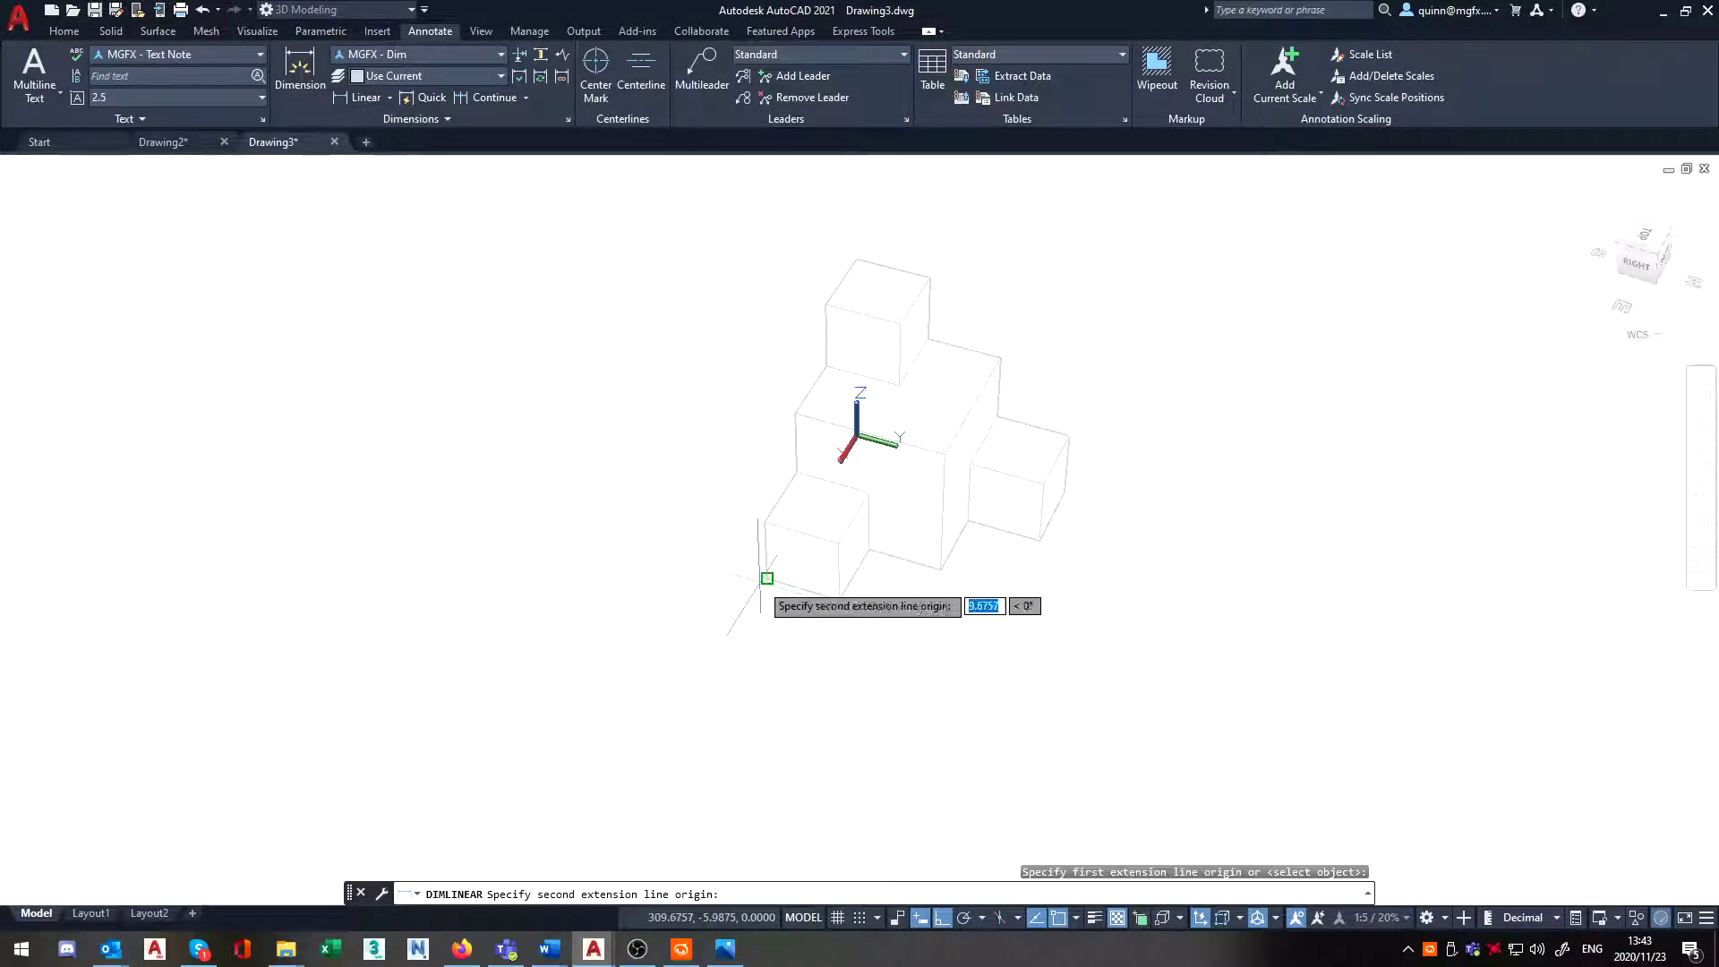
click(1038, 540)
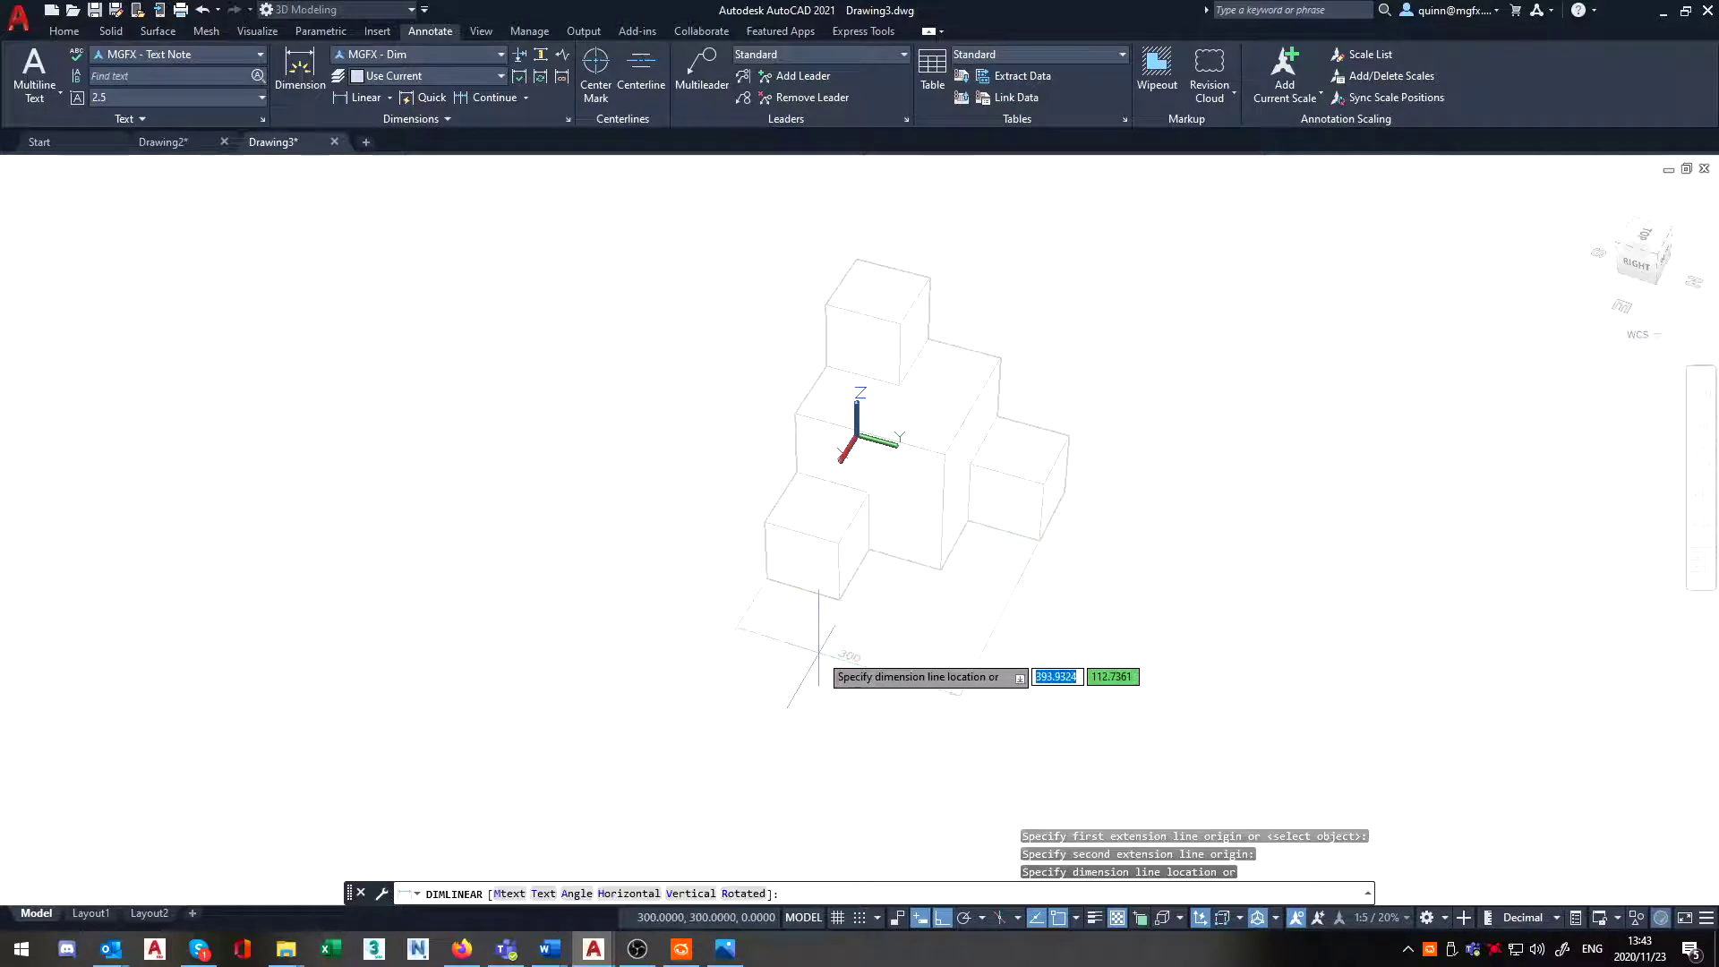
click(818, 656)
- Add a linear dimension along X for the model's overall base depth, placed beside the side lower cube
key(Return)
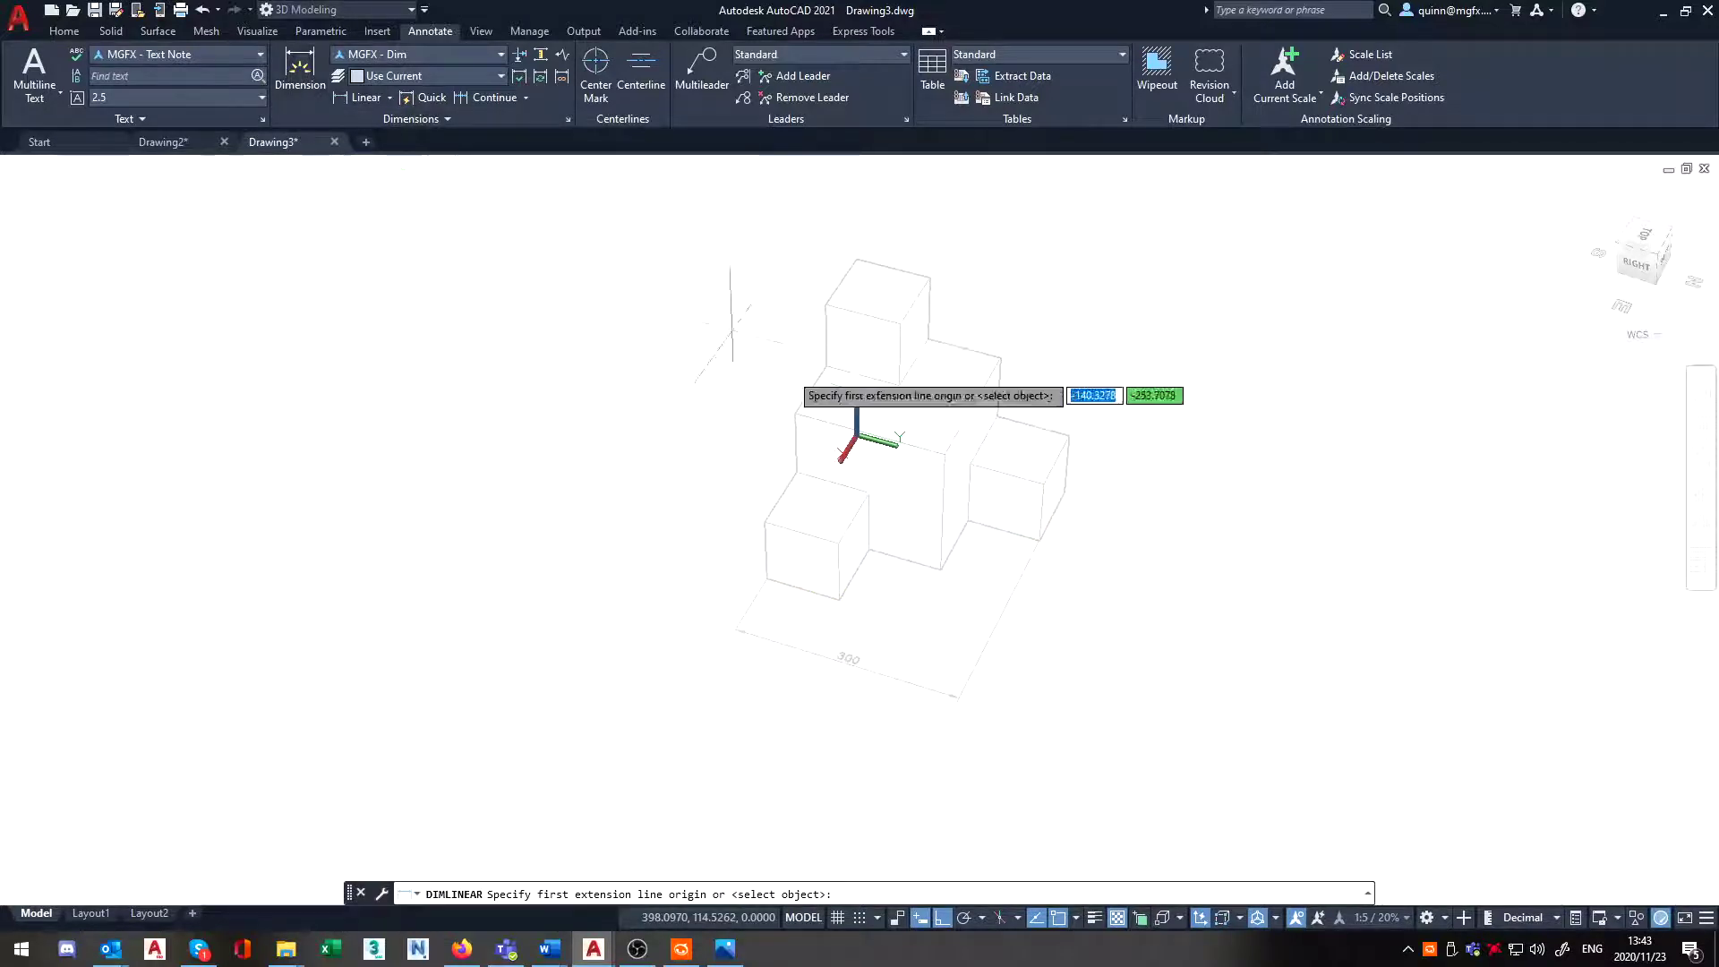
click(839, 599)
click(1057, 492)
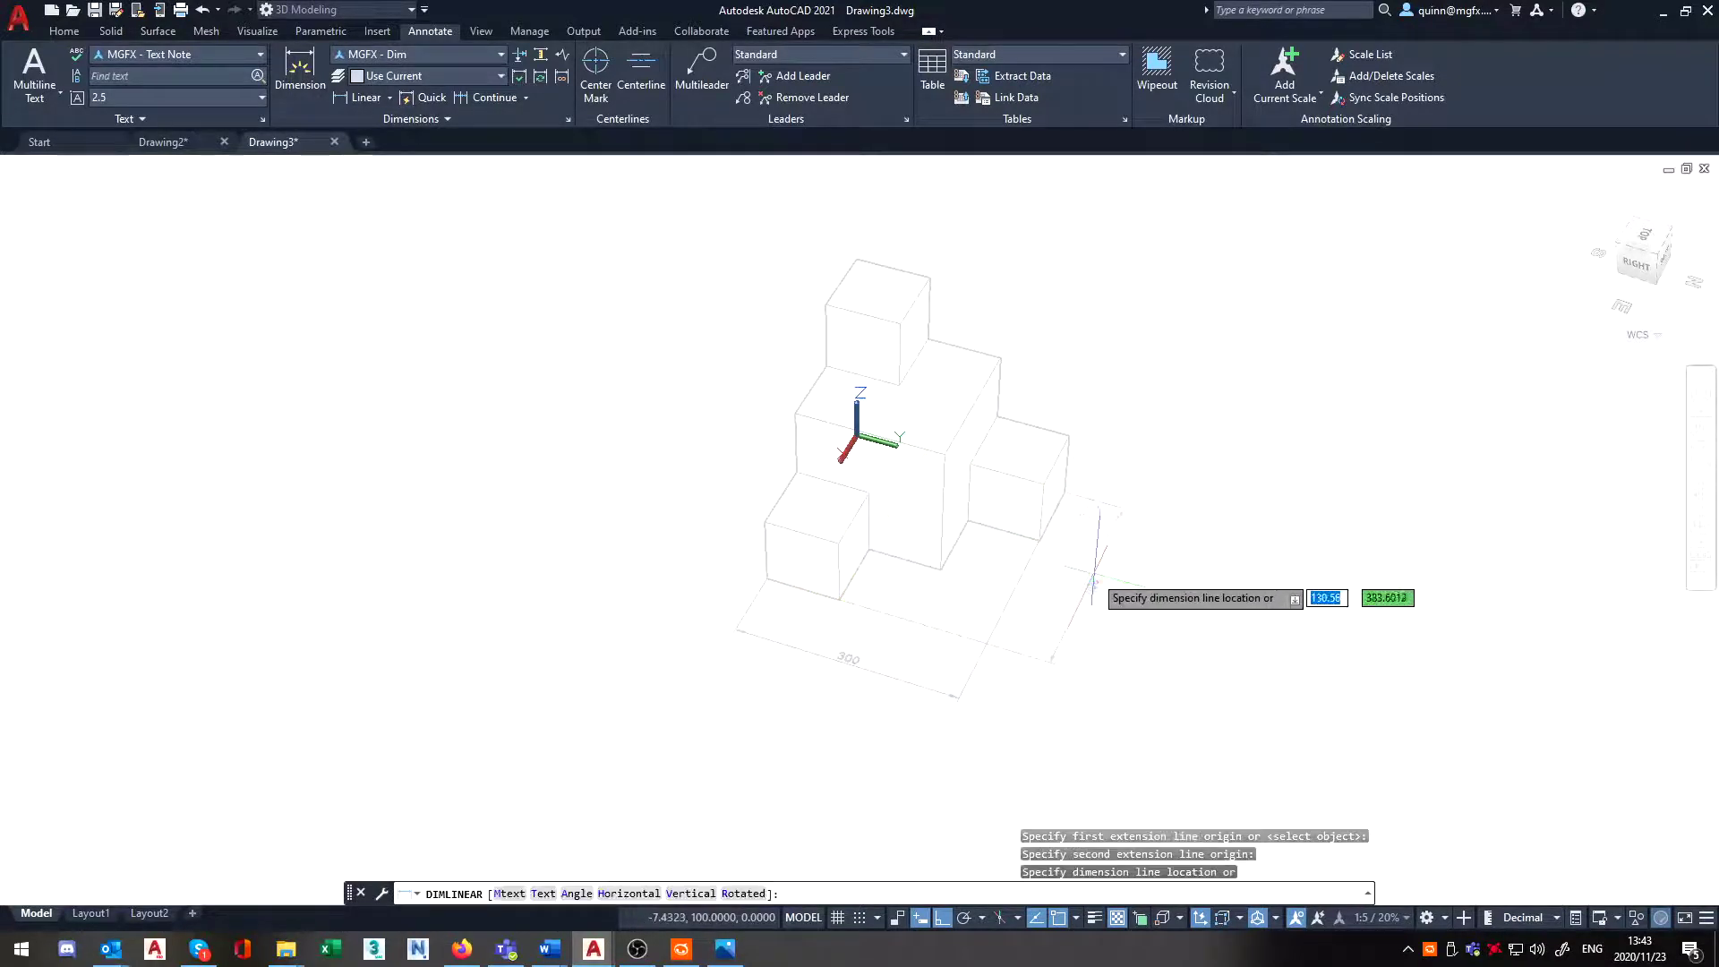
click(1065, 583)
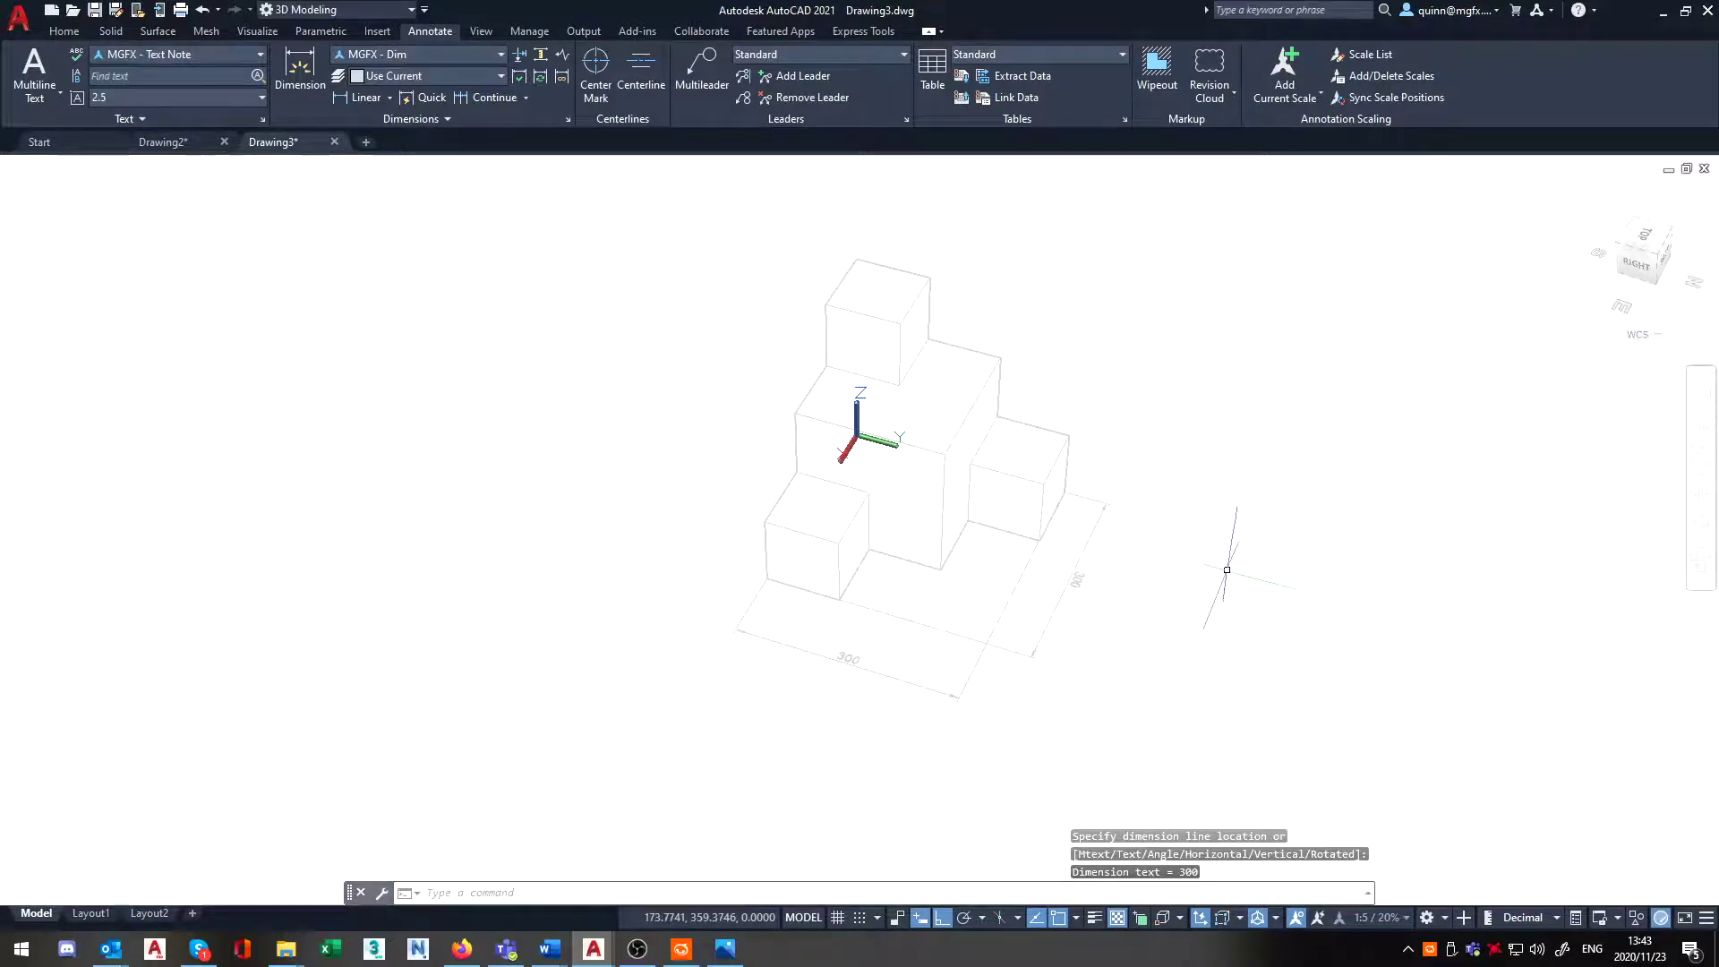
shift+middle_drag(1227, 570, 1078, 537)
click(344, 100)
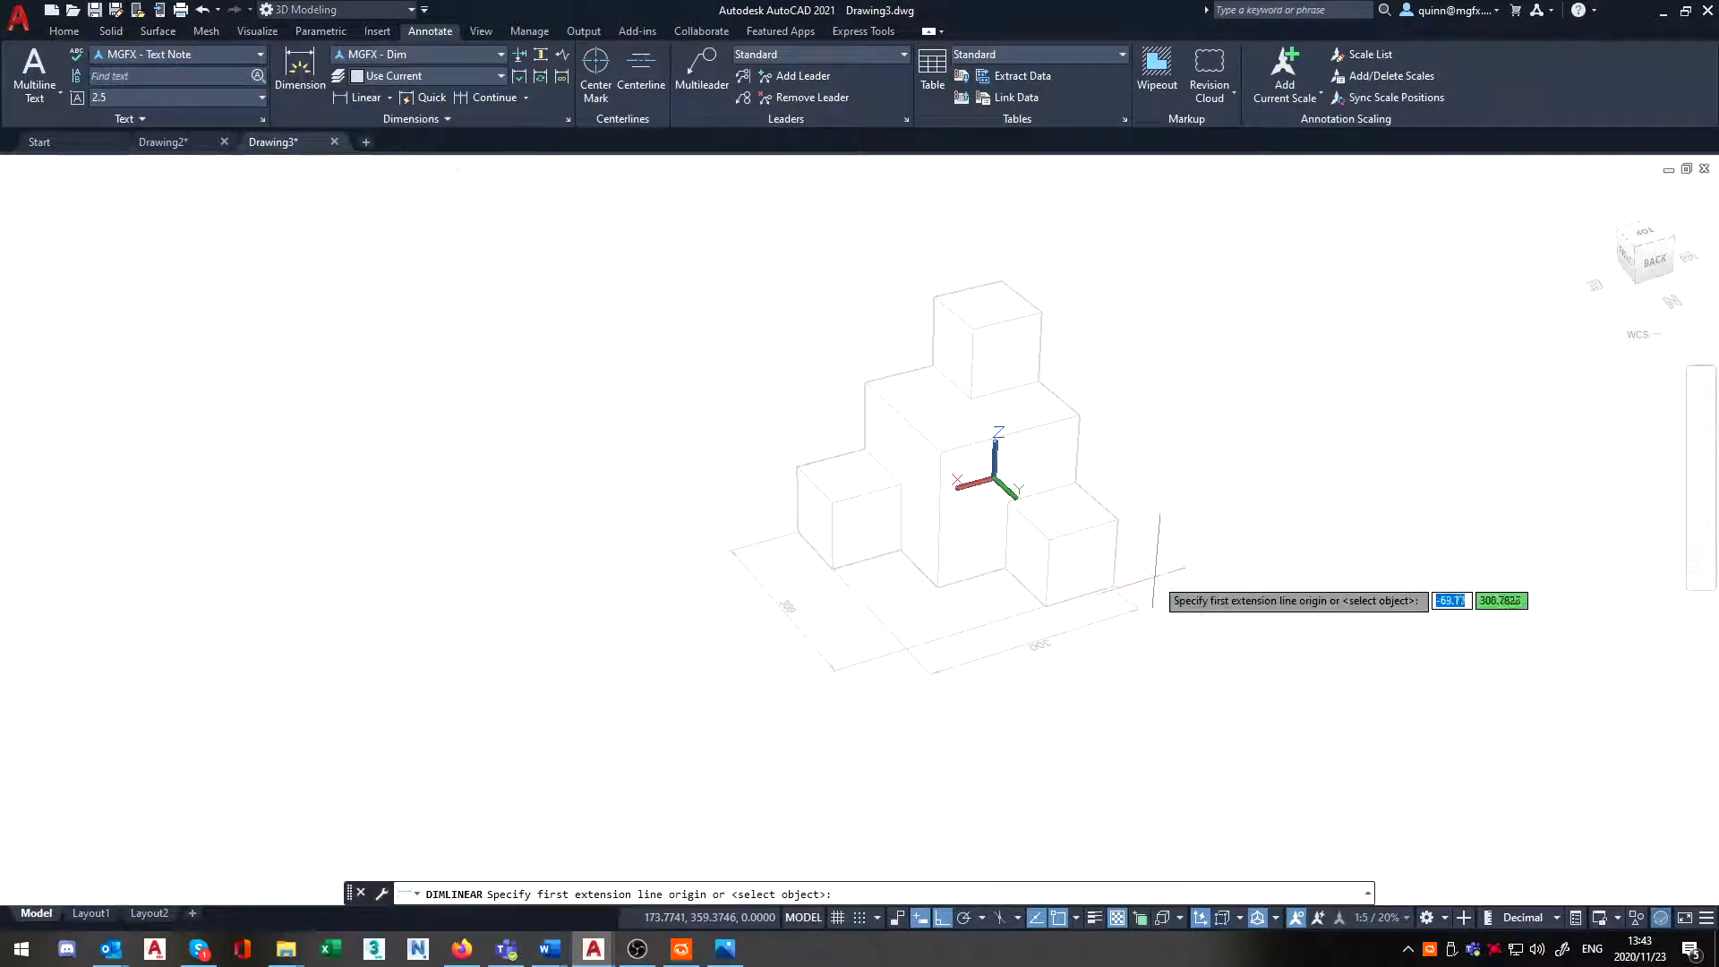
click(1116, 586)
click(1042, 314)
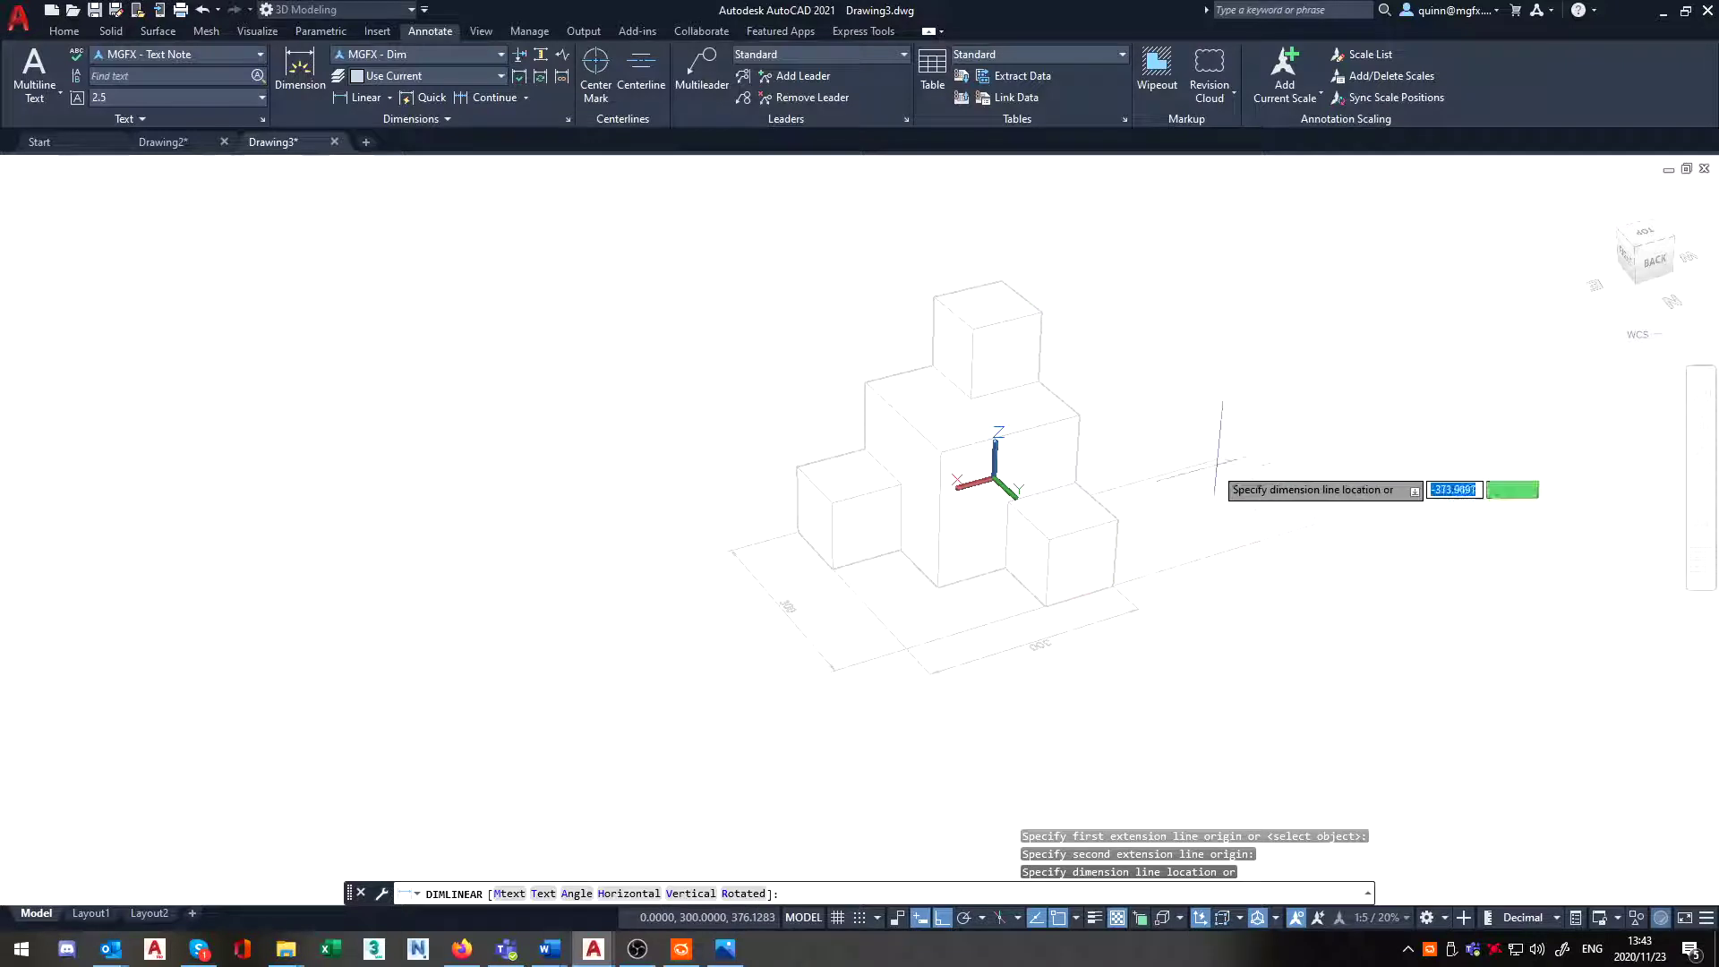
key(Escape)
- Redefine the UCS by its Z-axis, with the origin at the model's bottom back corner and Z pointing along the former X axis
click(66, 31)
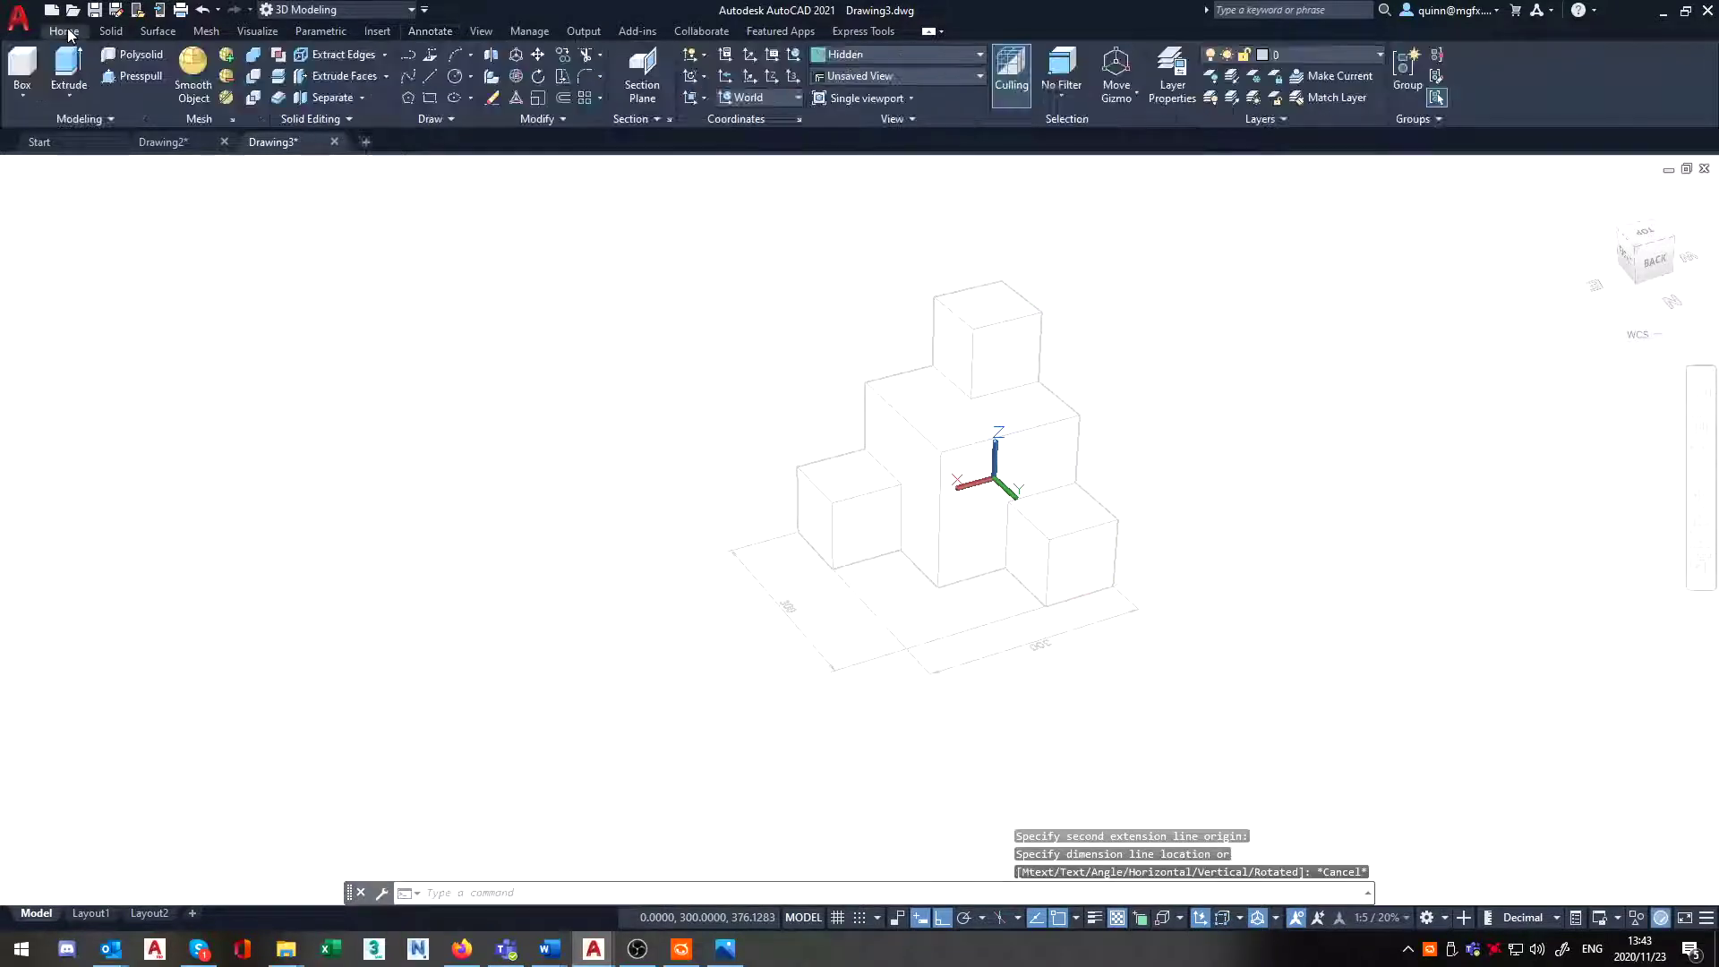
click(772, 83)
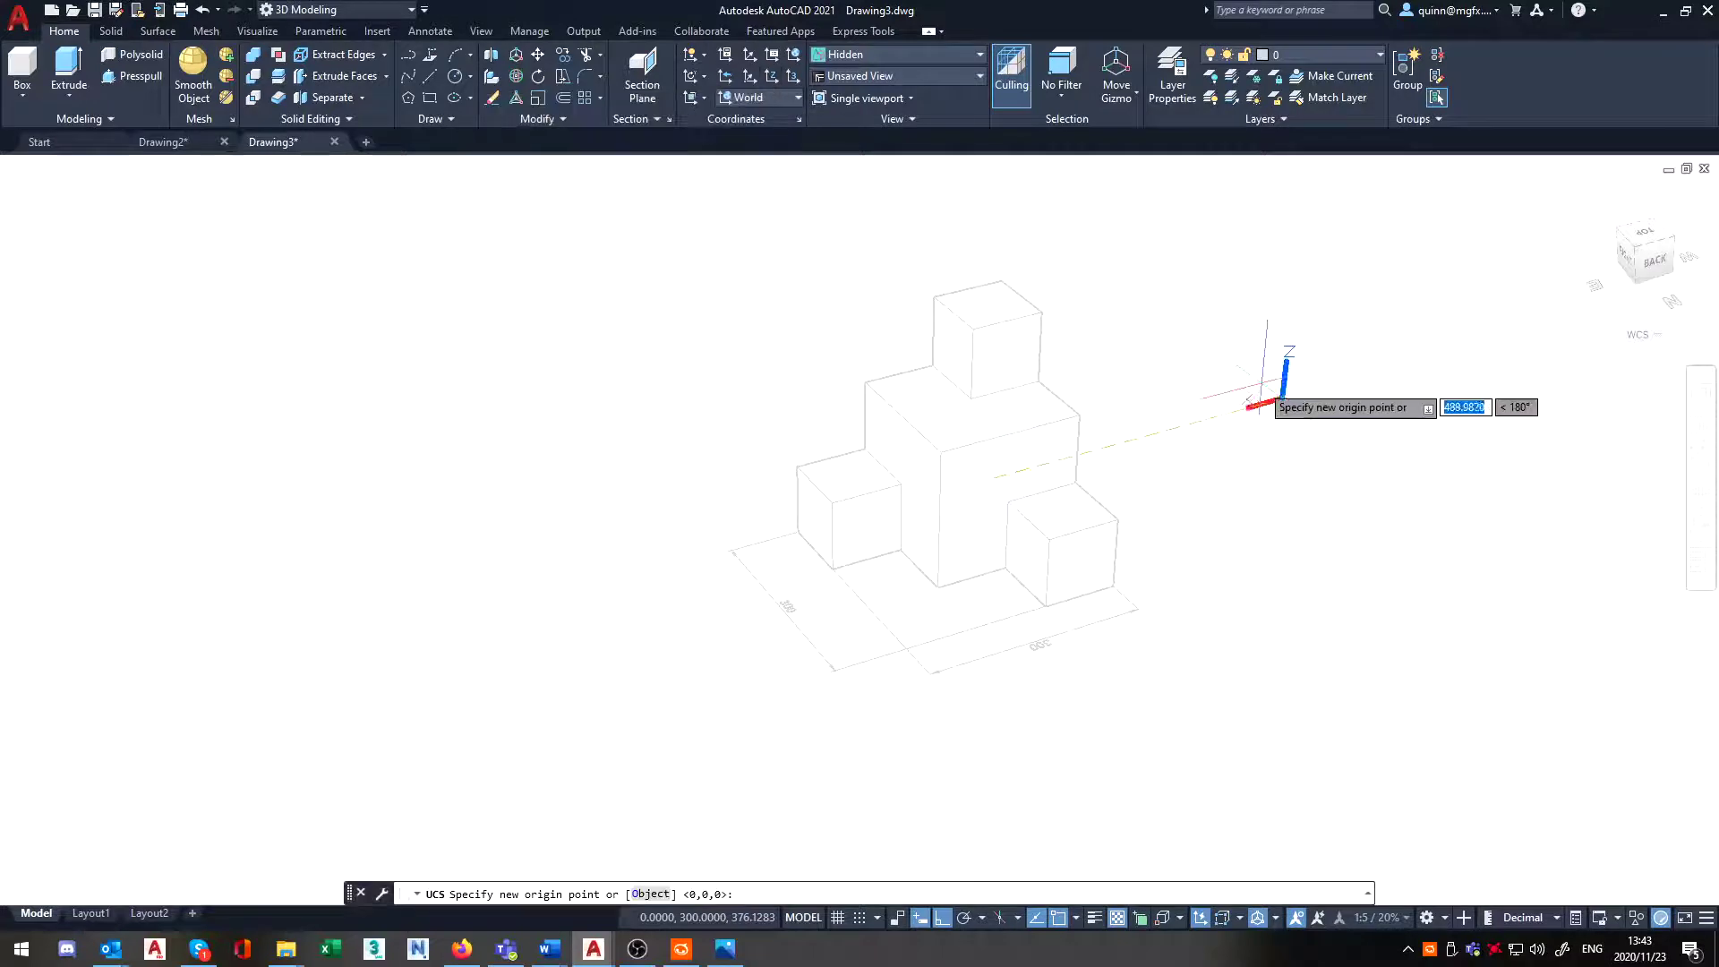
shift+middle_drag(1281, 396, 1002, 393)
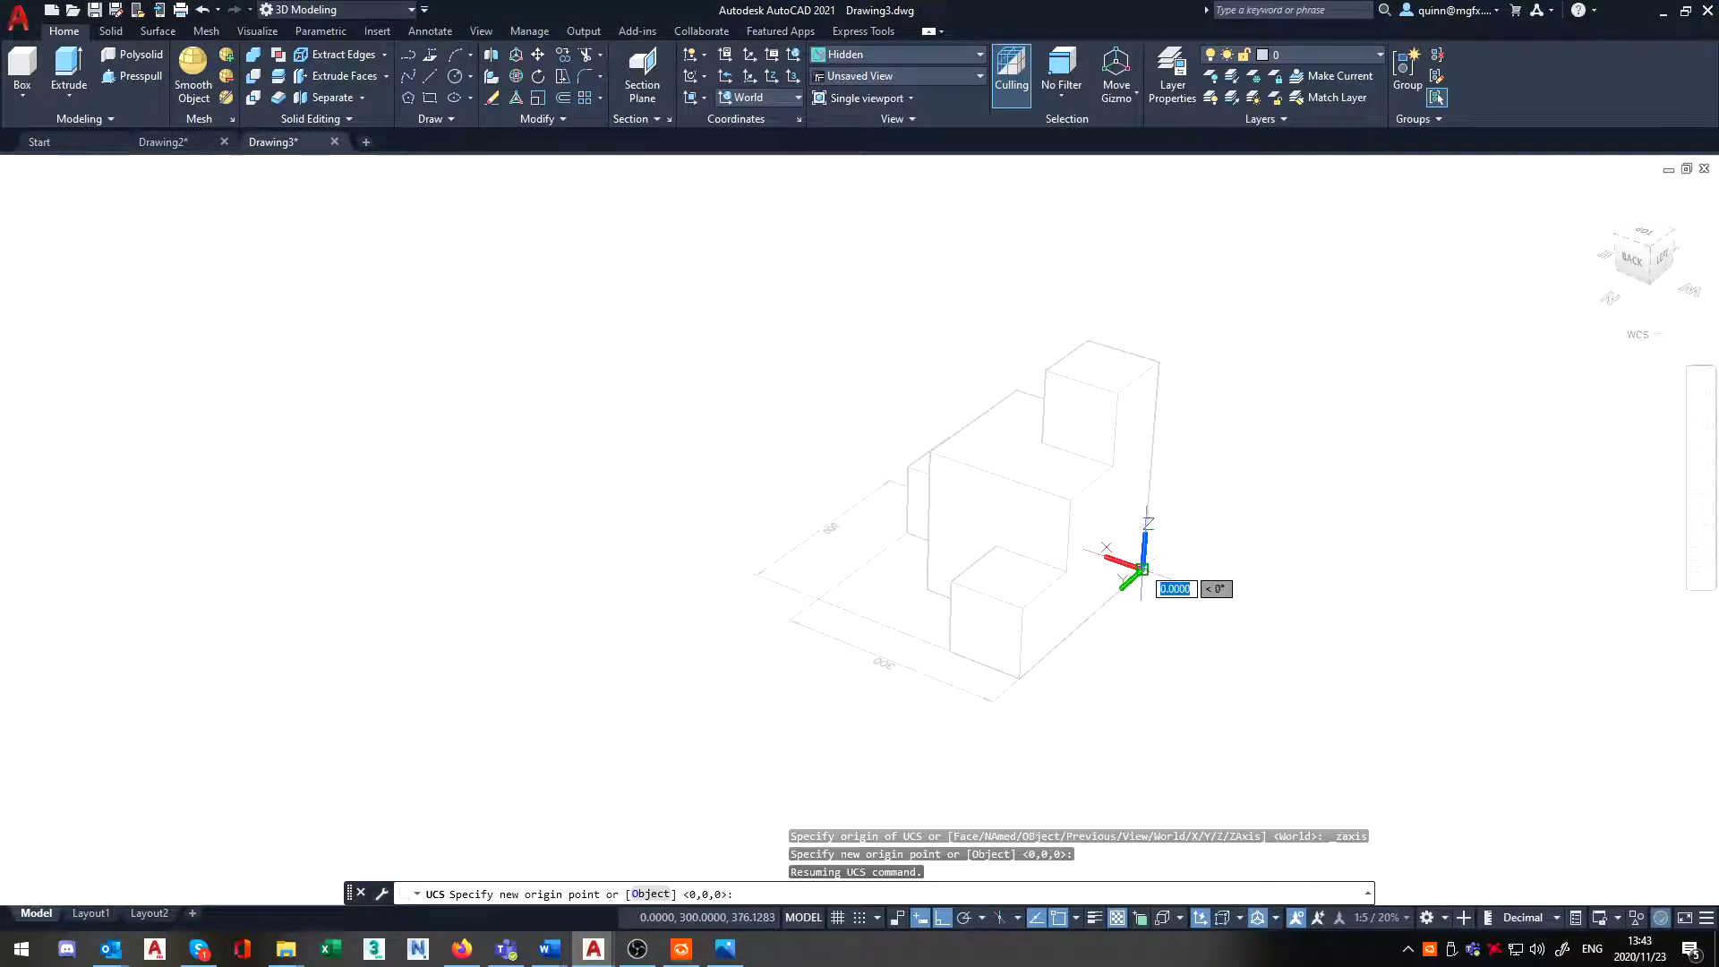
click(1143, 571)
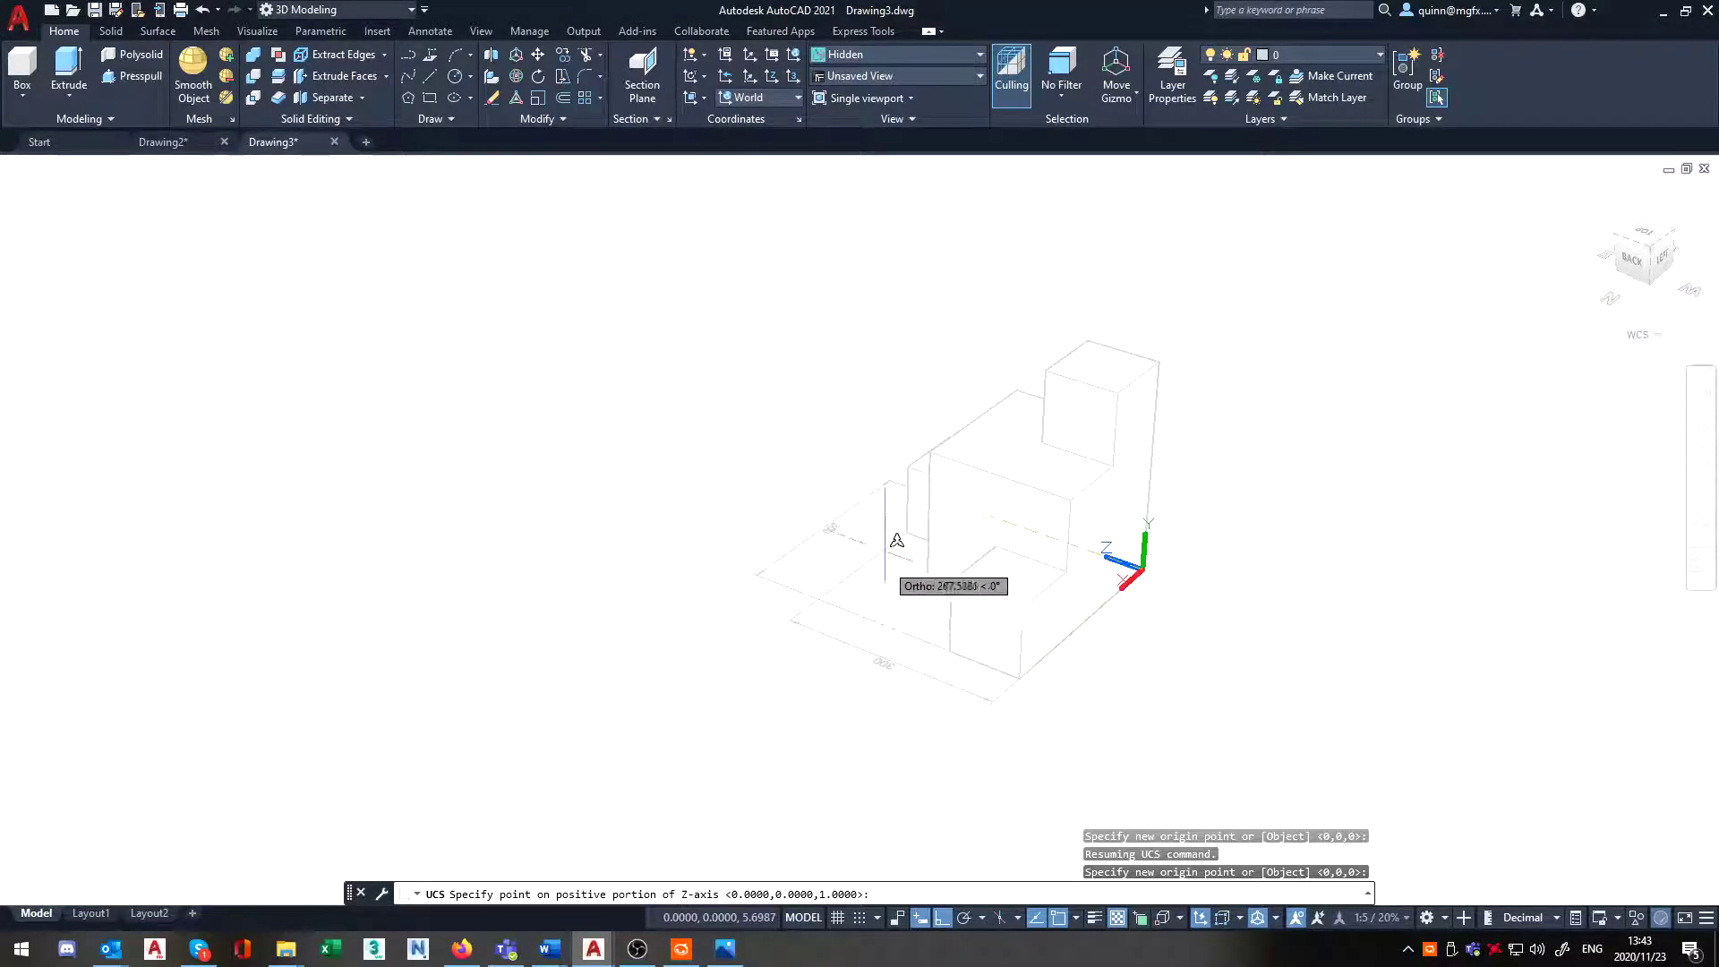
click(778, 413)
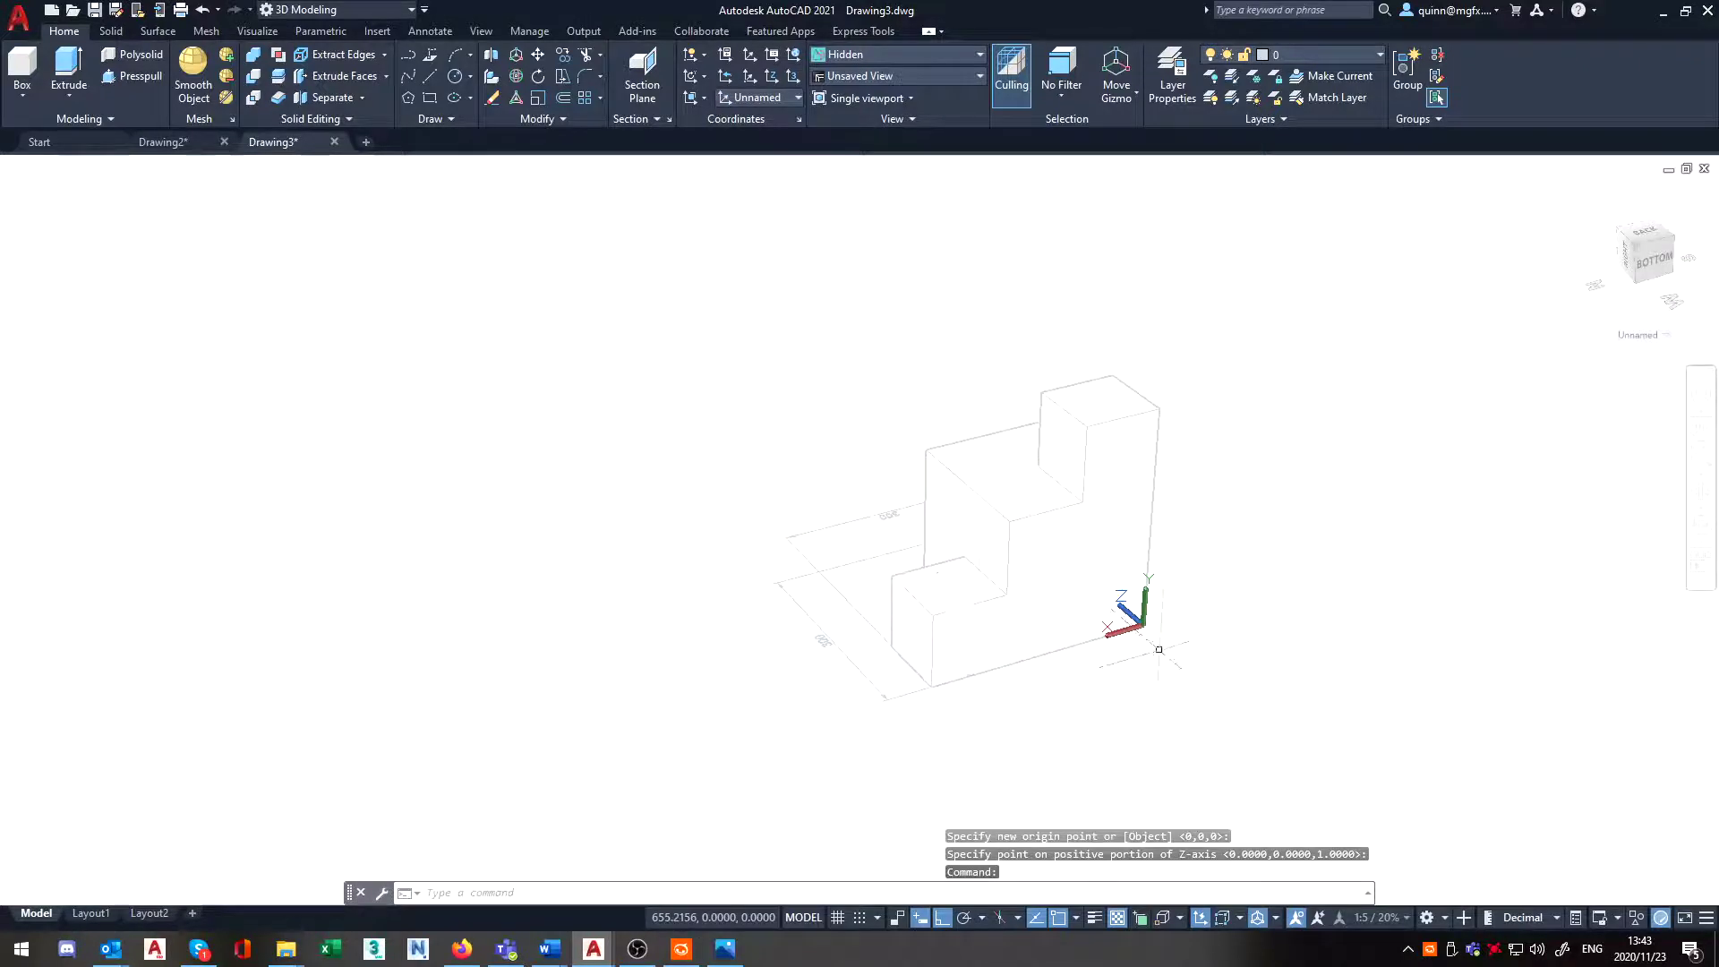
- Add a linear dimension for the model's overall height, from the top cube's upper corner to the lower cube's bottom corner
middle_drag(552, 213, 766, 273)
middle_drag(1123, 391, 875, 269)
scroll(992, 384, up, 2)
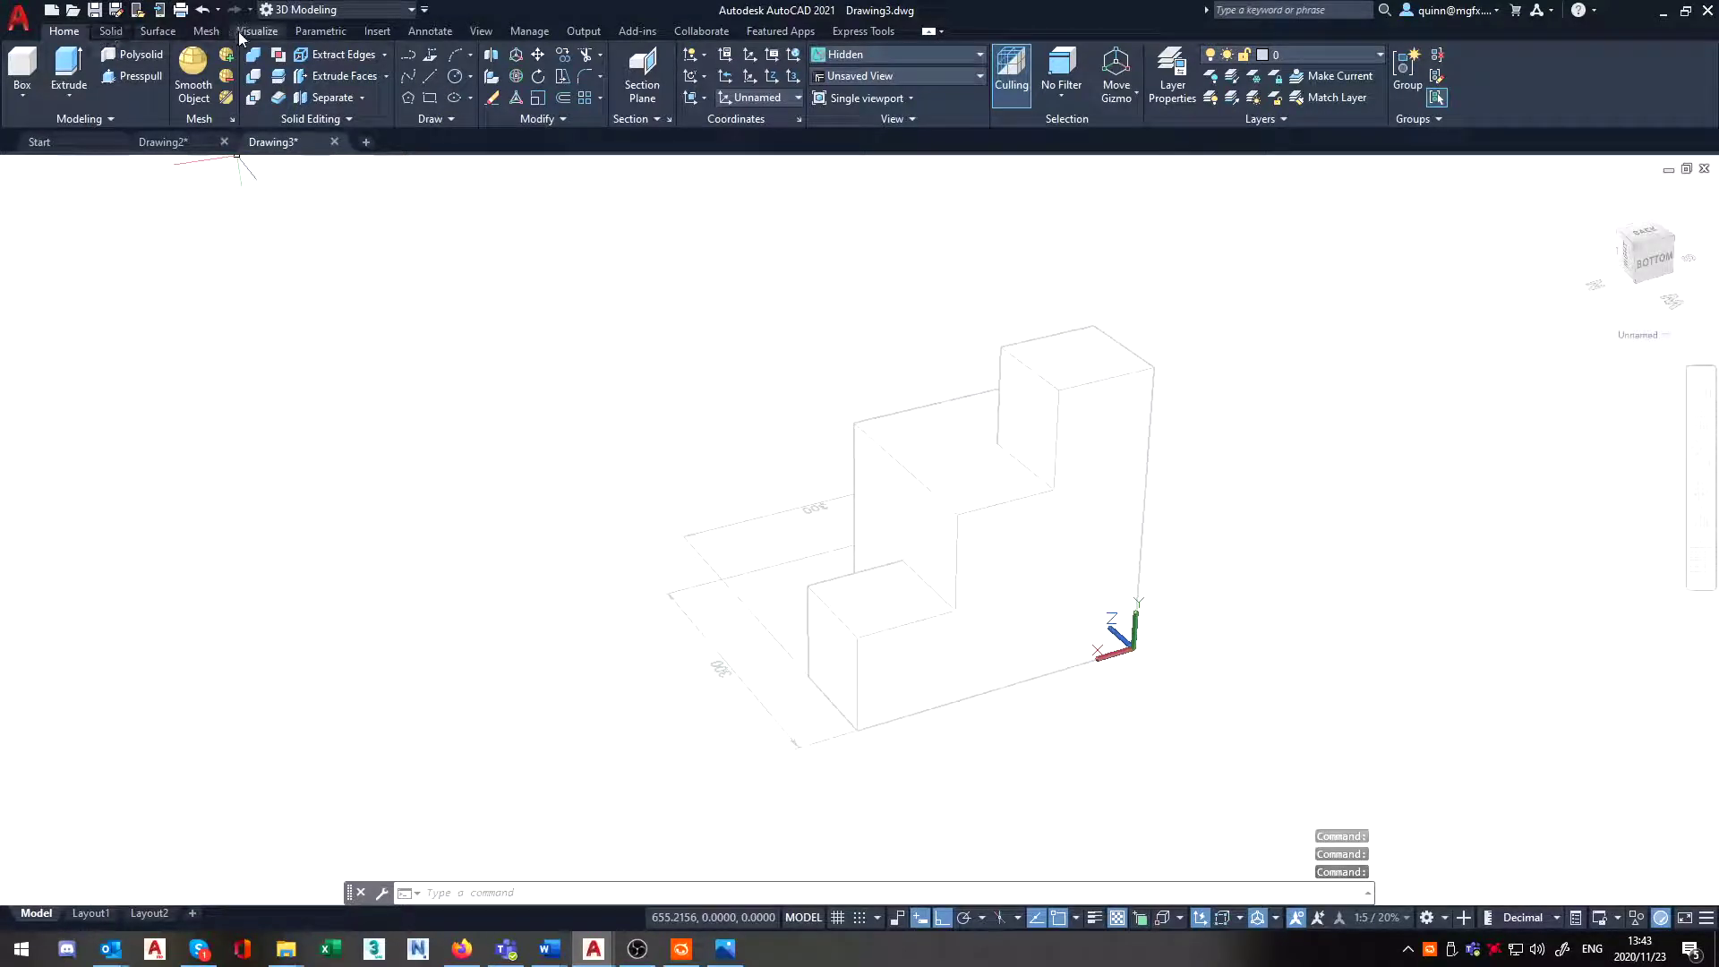
click(430, 33)
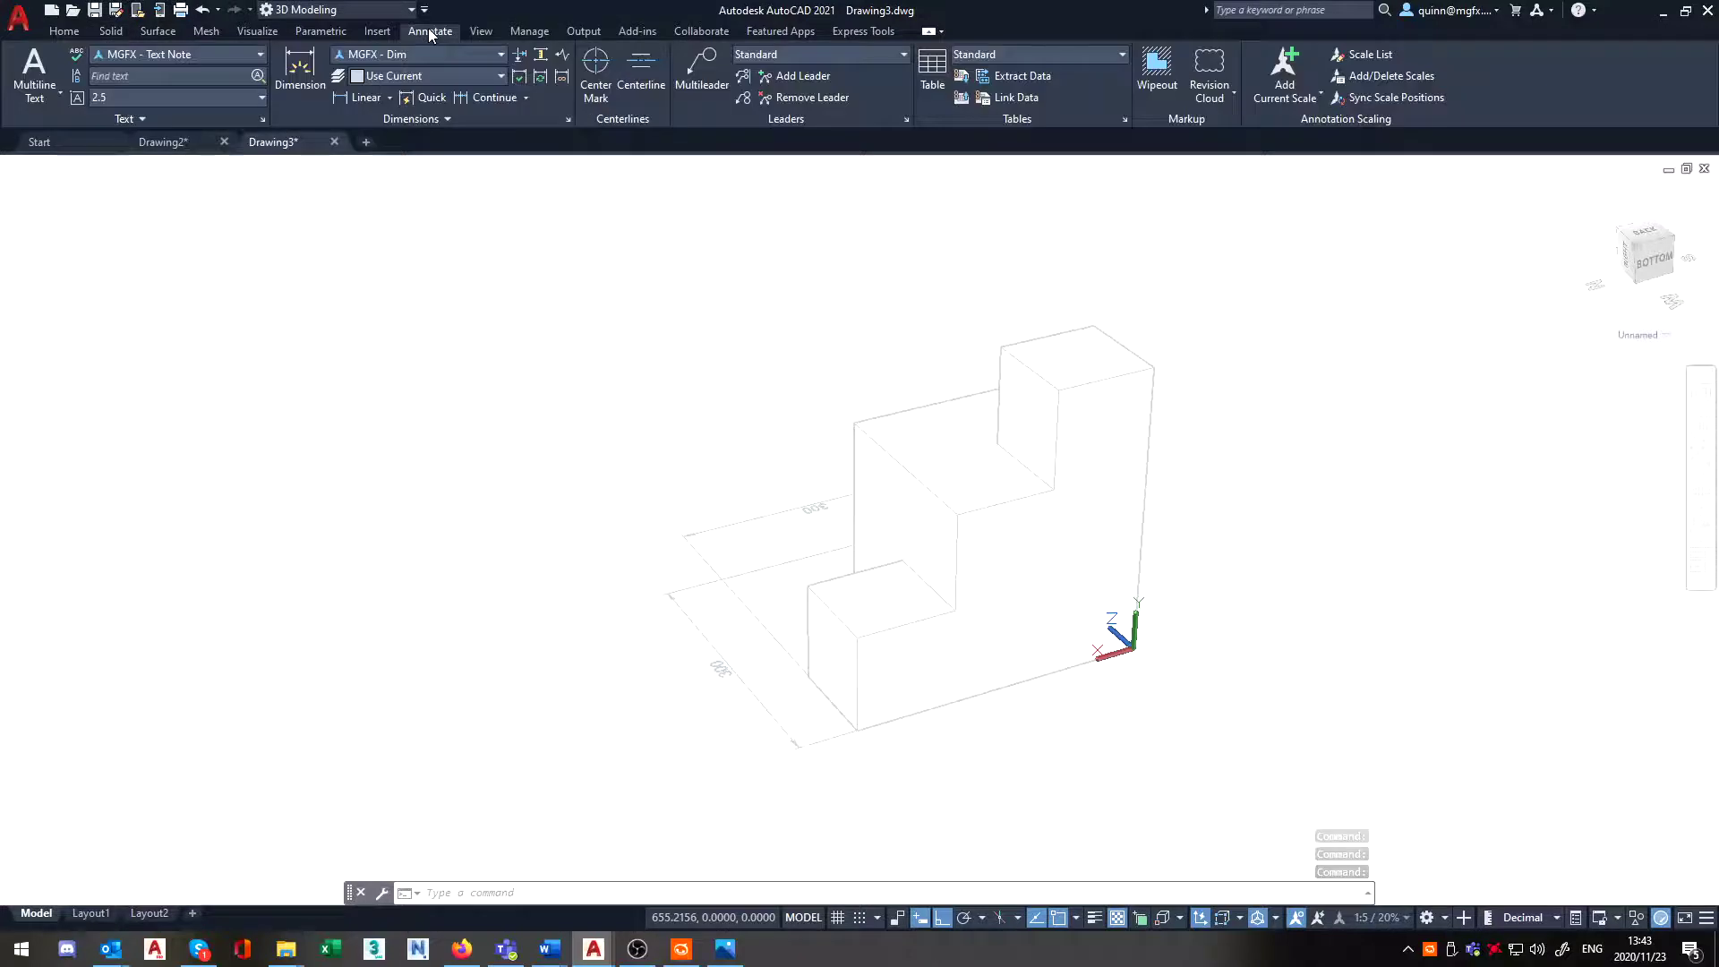
click(363, 97)
click(1057, 387)
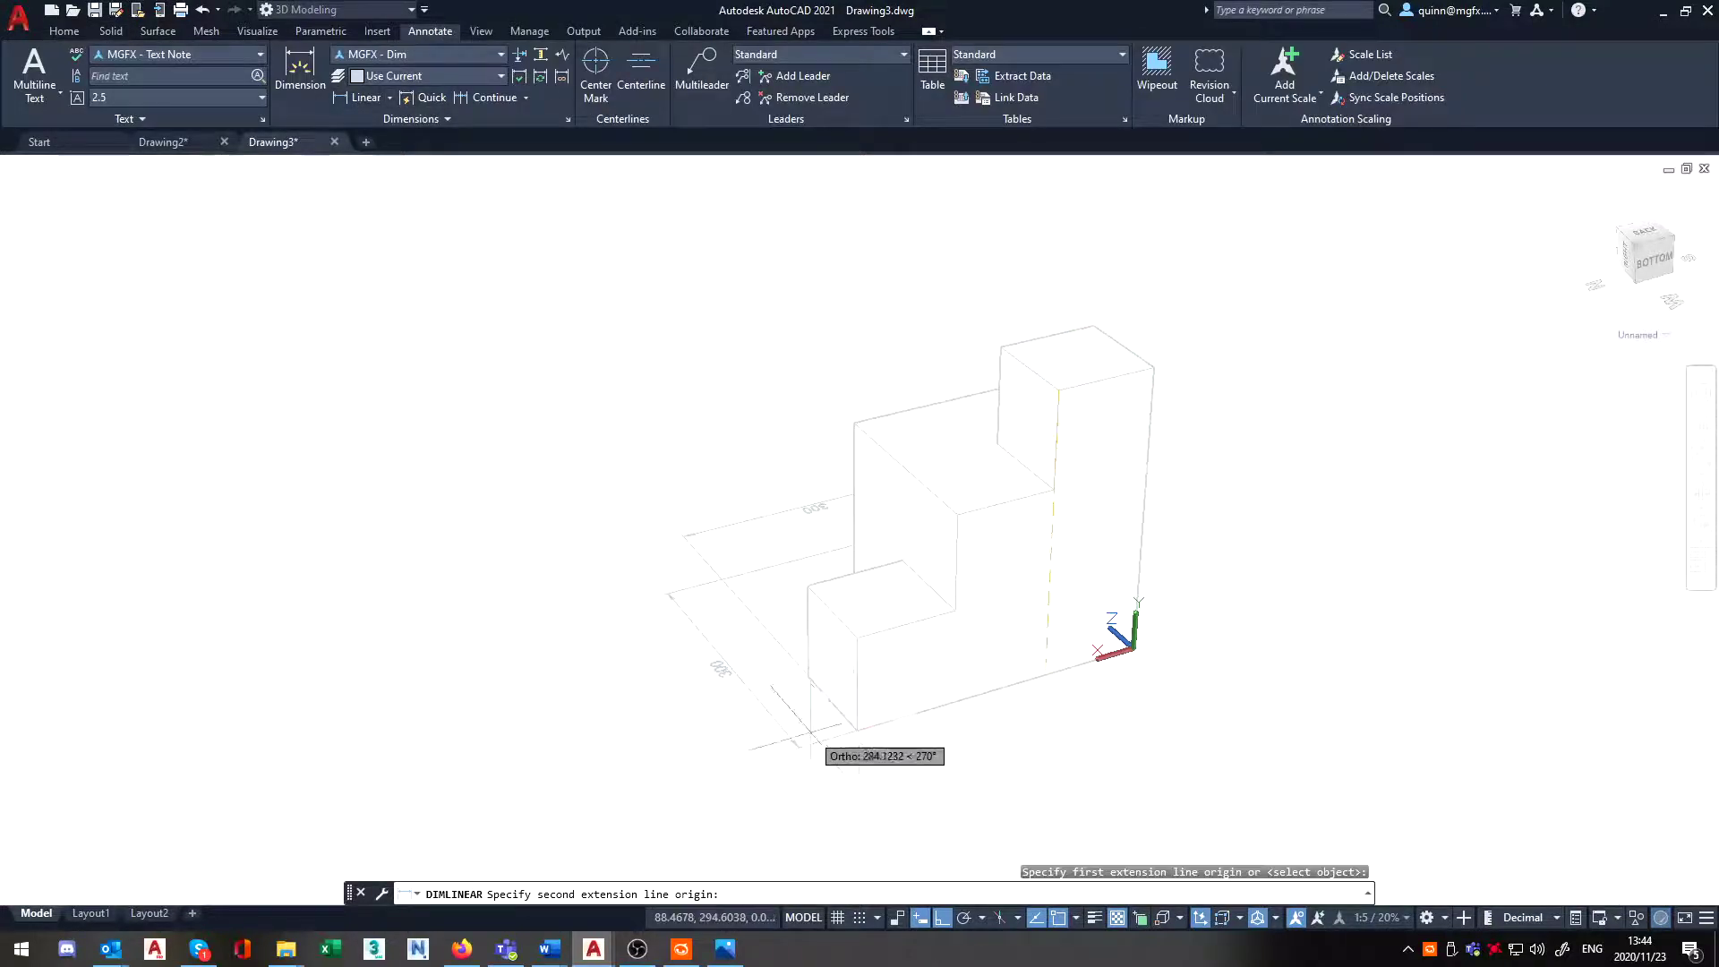
click(857, 729)
click(669, 680)
- Move the height dimension line horizontally closer to the model and clear the selection
shift+middle_drag(514, 646, 963, 633)
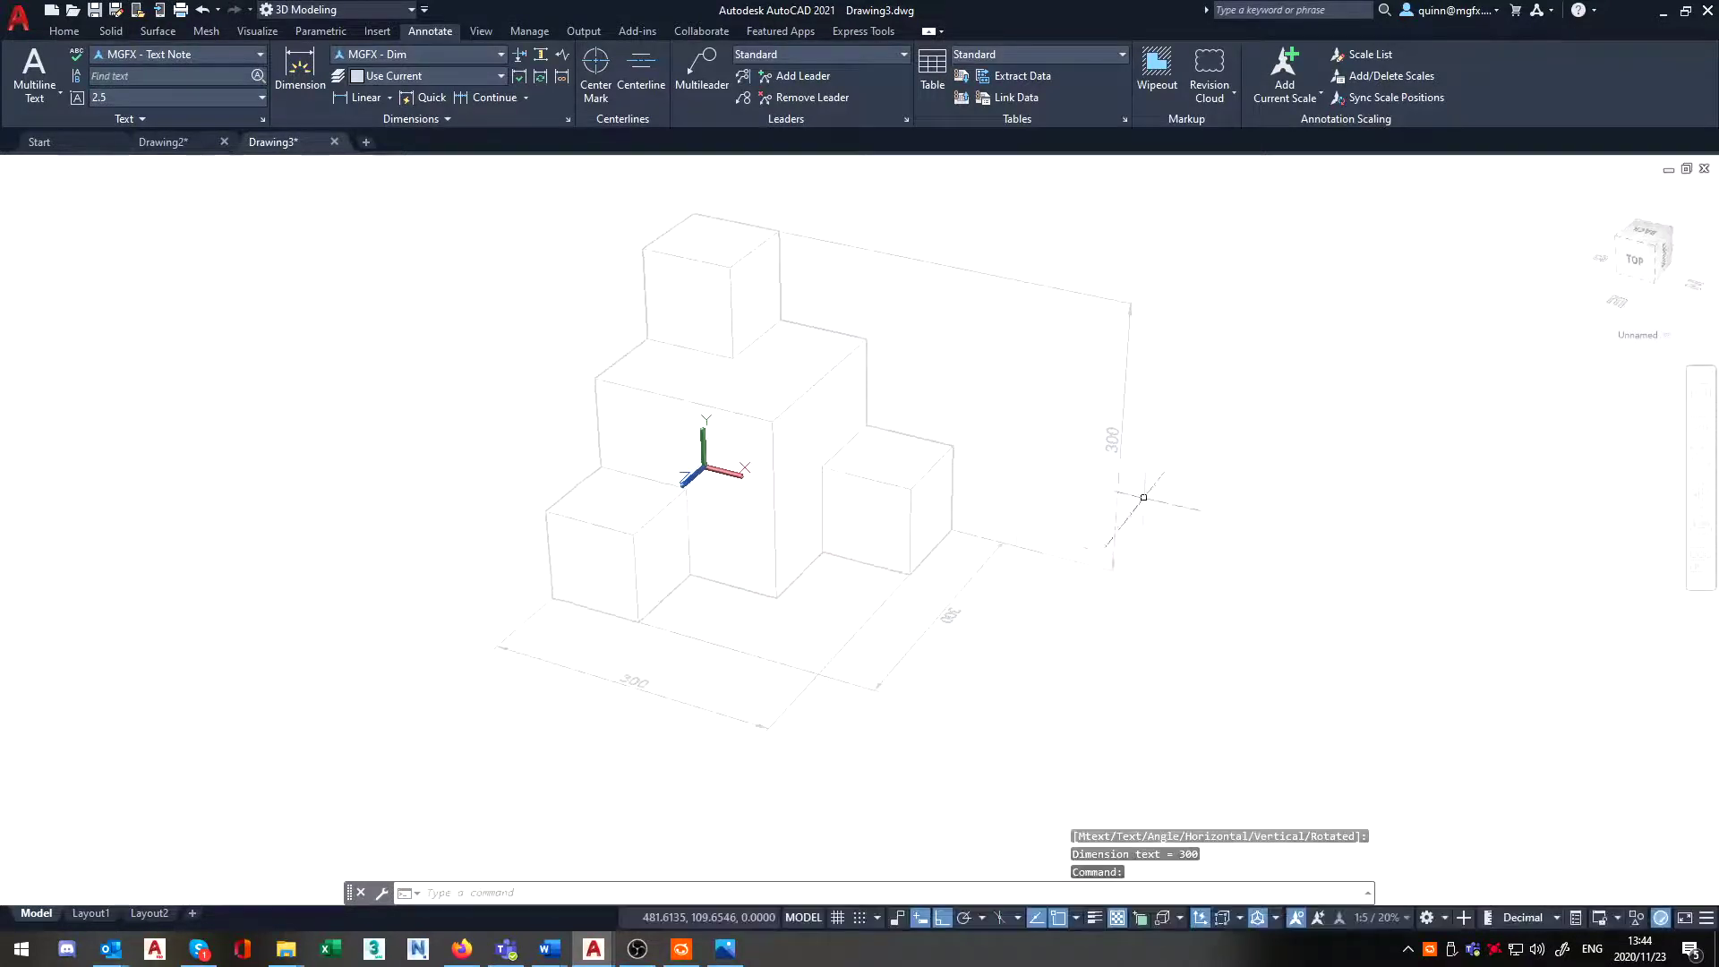
click(1144, 497)
click(1110, 463)
click(1112, 437)
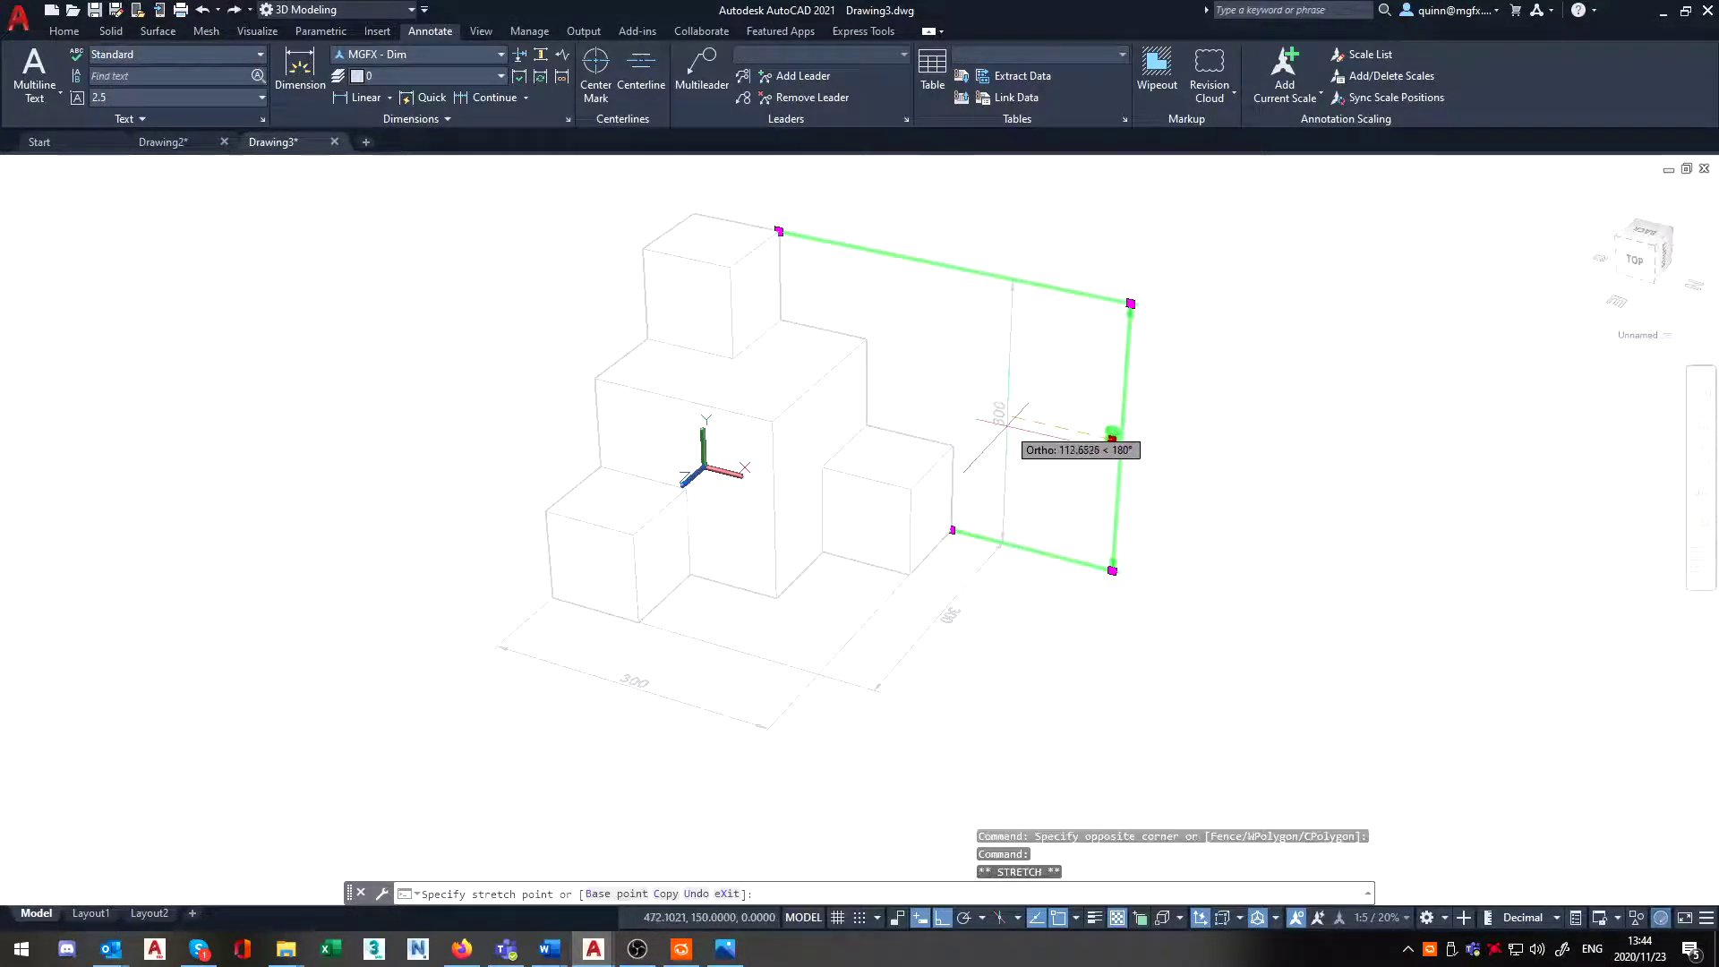
key(Escape)
- Hide the UCS icon in the near-isometric view of the dimensioned model
shift+middle_drag(1172, 491, 1152, 562)
scroll(1167, 533, up, 2)
scroll(1152, 566, down, 3)
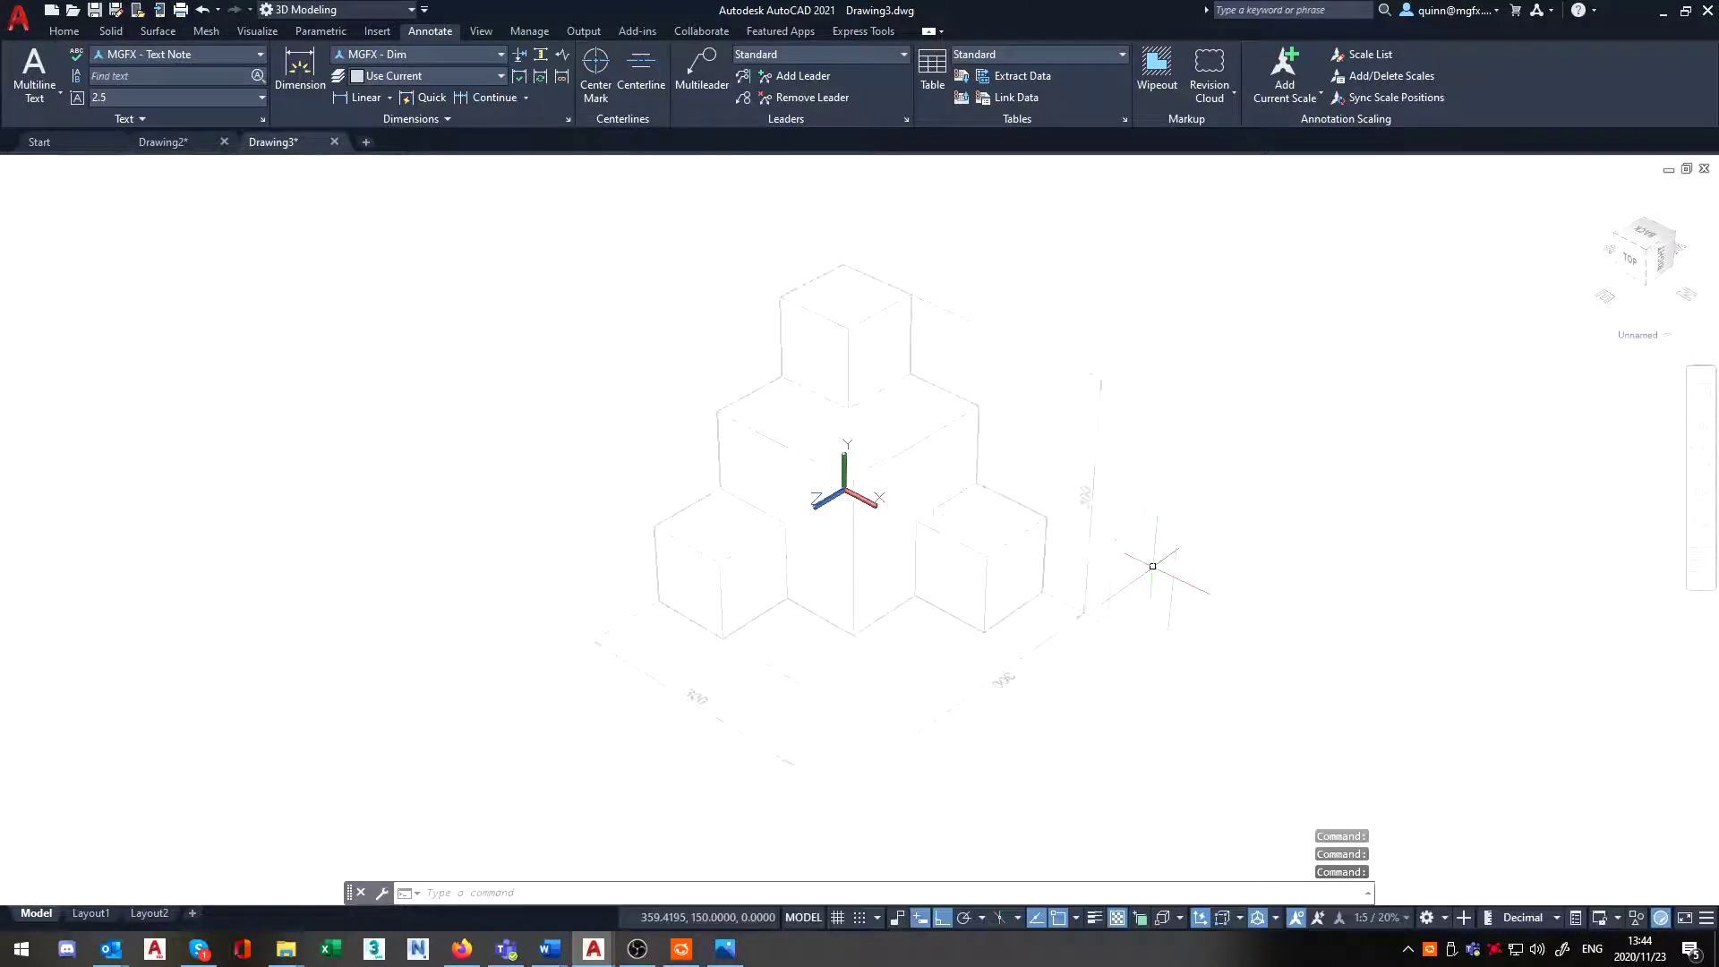
shift+middle_drag(859, 502, 896, 488)
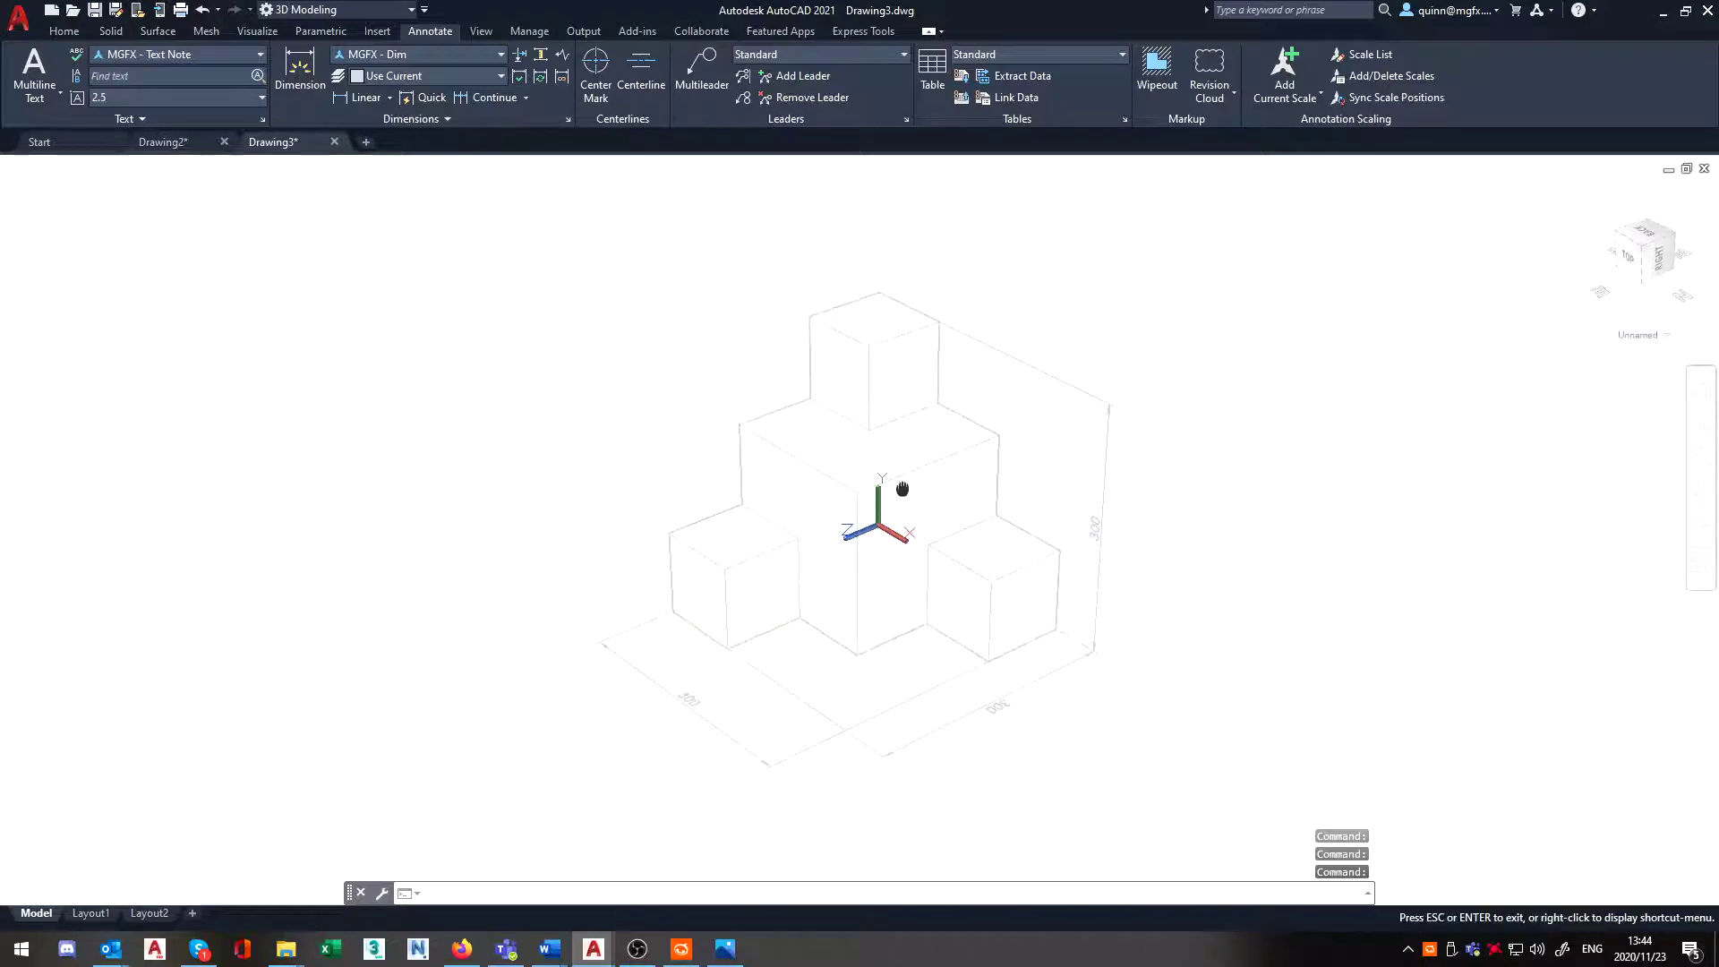
click(66, 31)
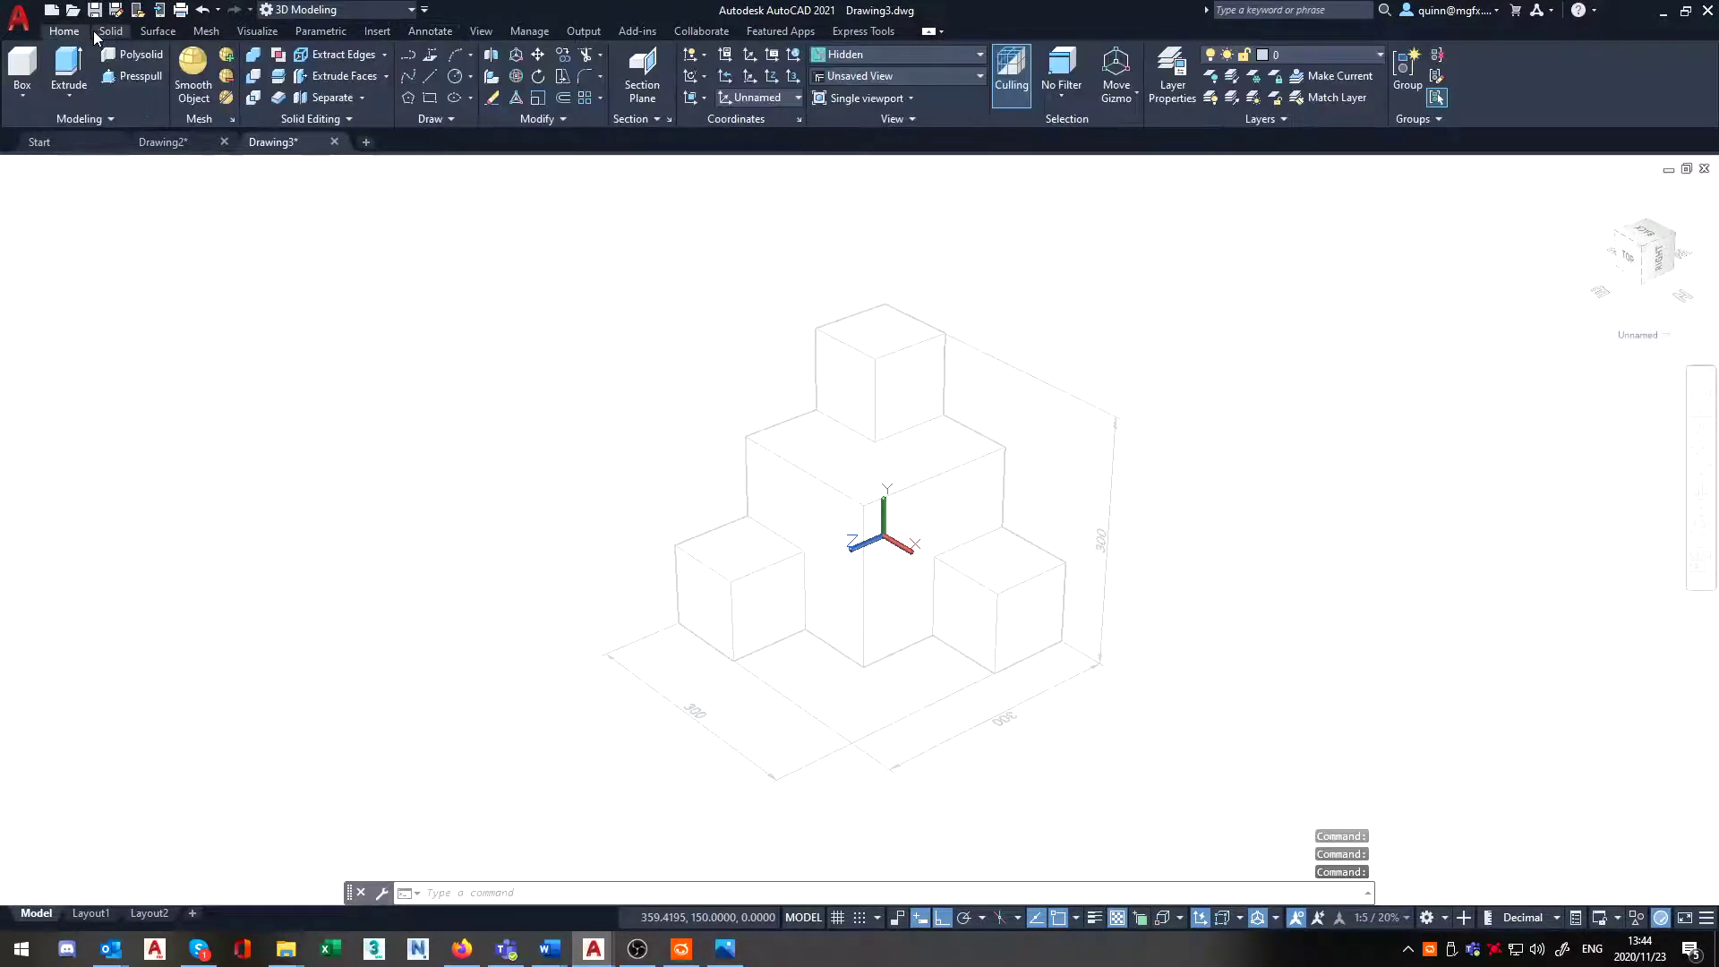
click(704, 54)
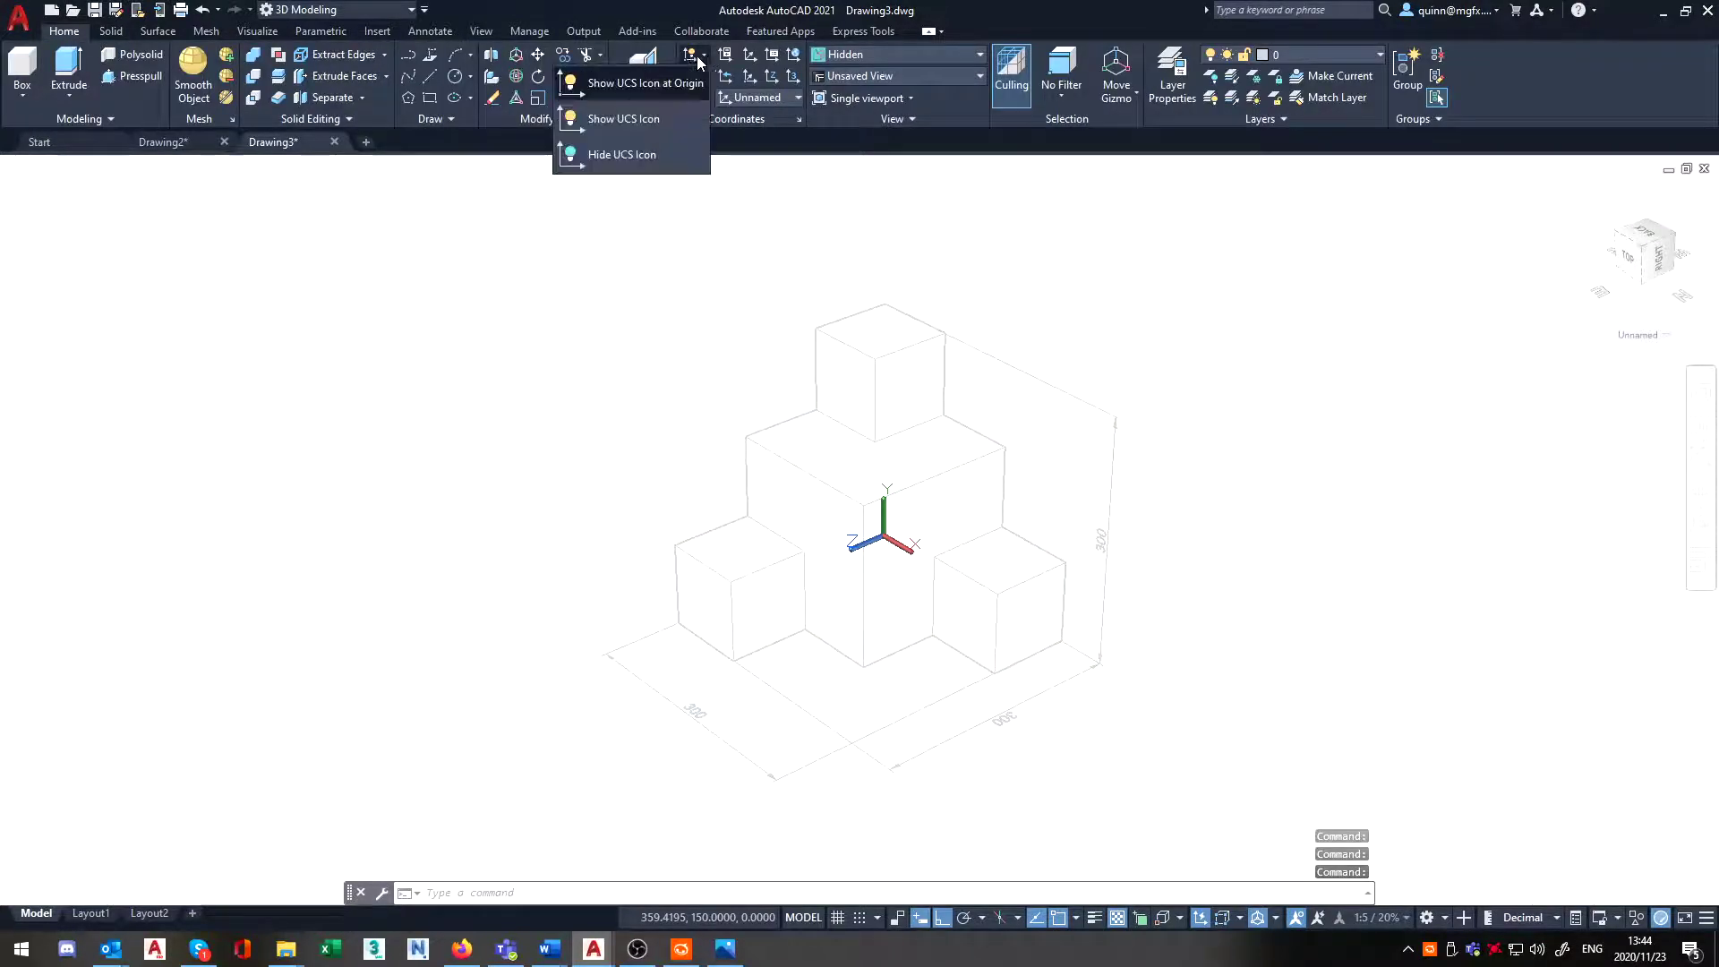
click(636, 154)
- Switch to Snip & Sketch and capture a rectangular snip of the whole model with its three dimensions
key(ctrl)
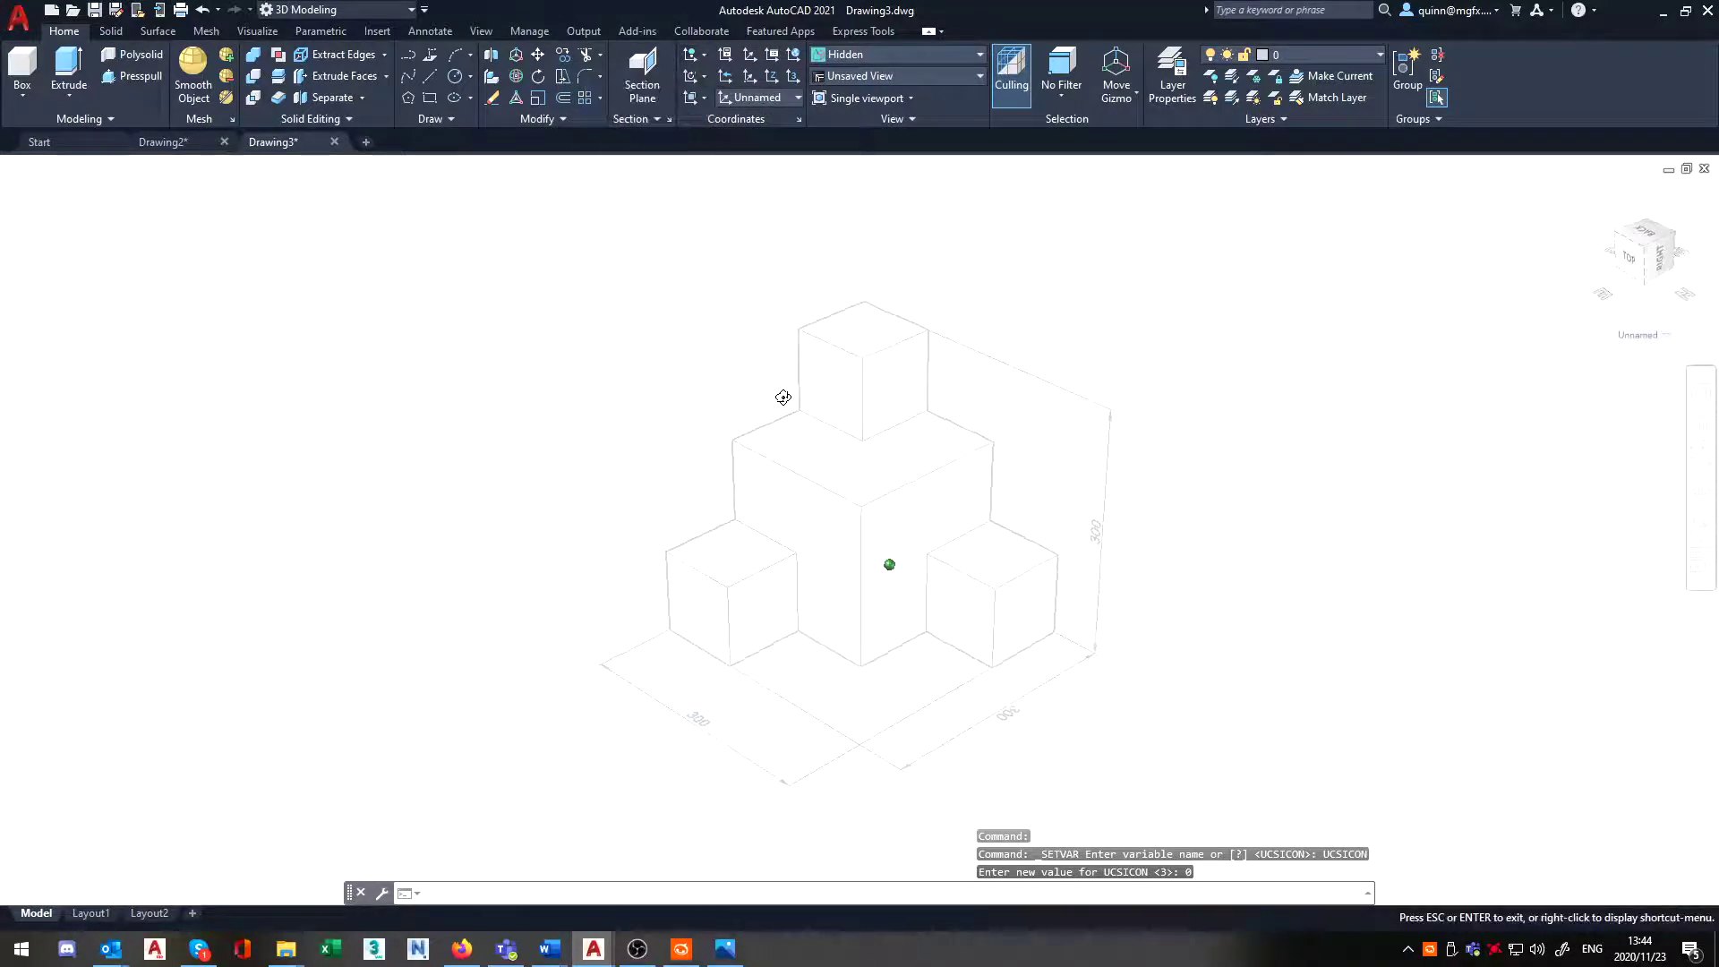
scroll(828, 392, down, 2)
scroll(870, 420, up, 2)
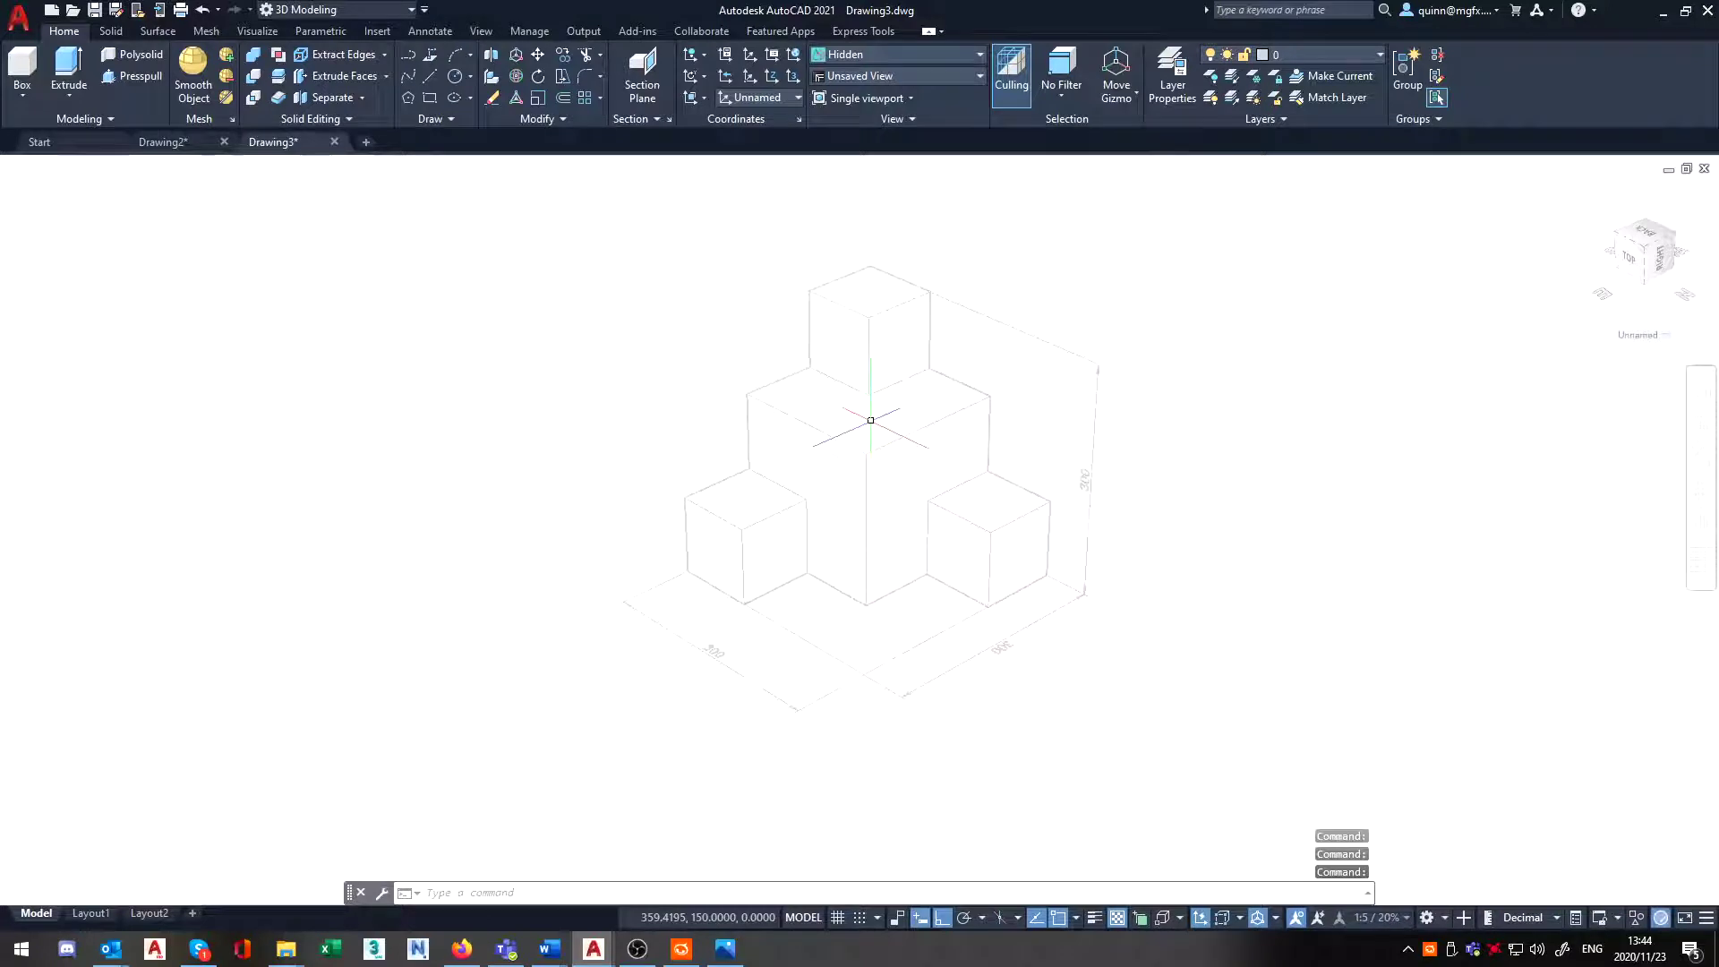
click(484, 465)
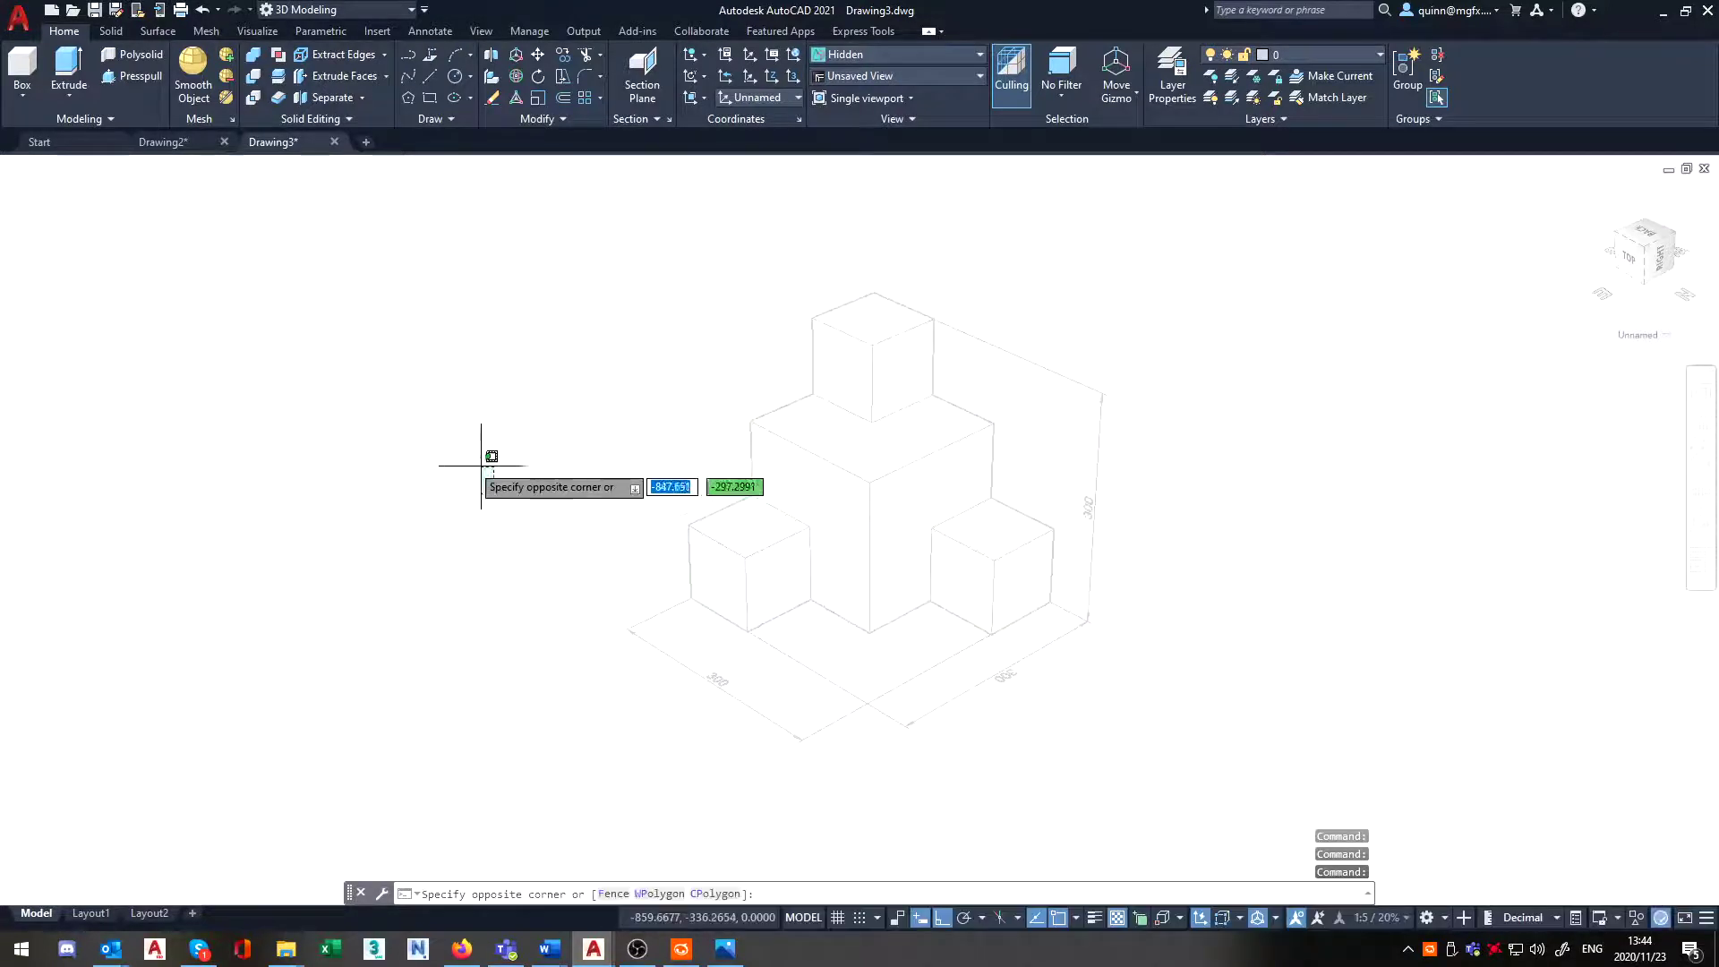
click(484, 465)
click(20, 948)
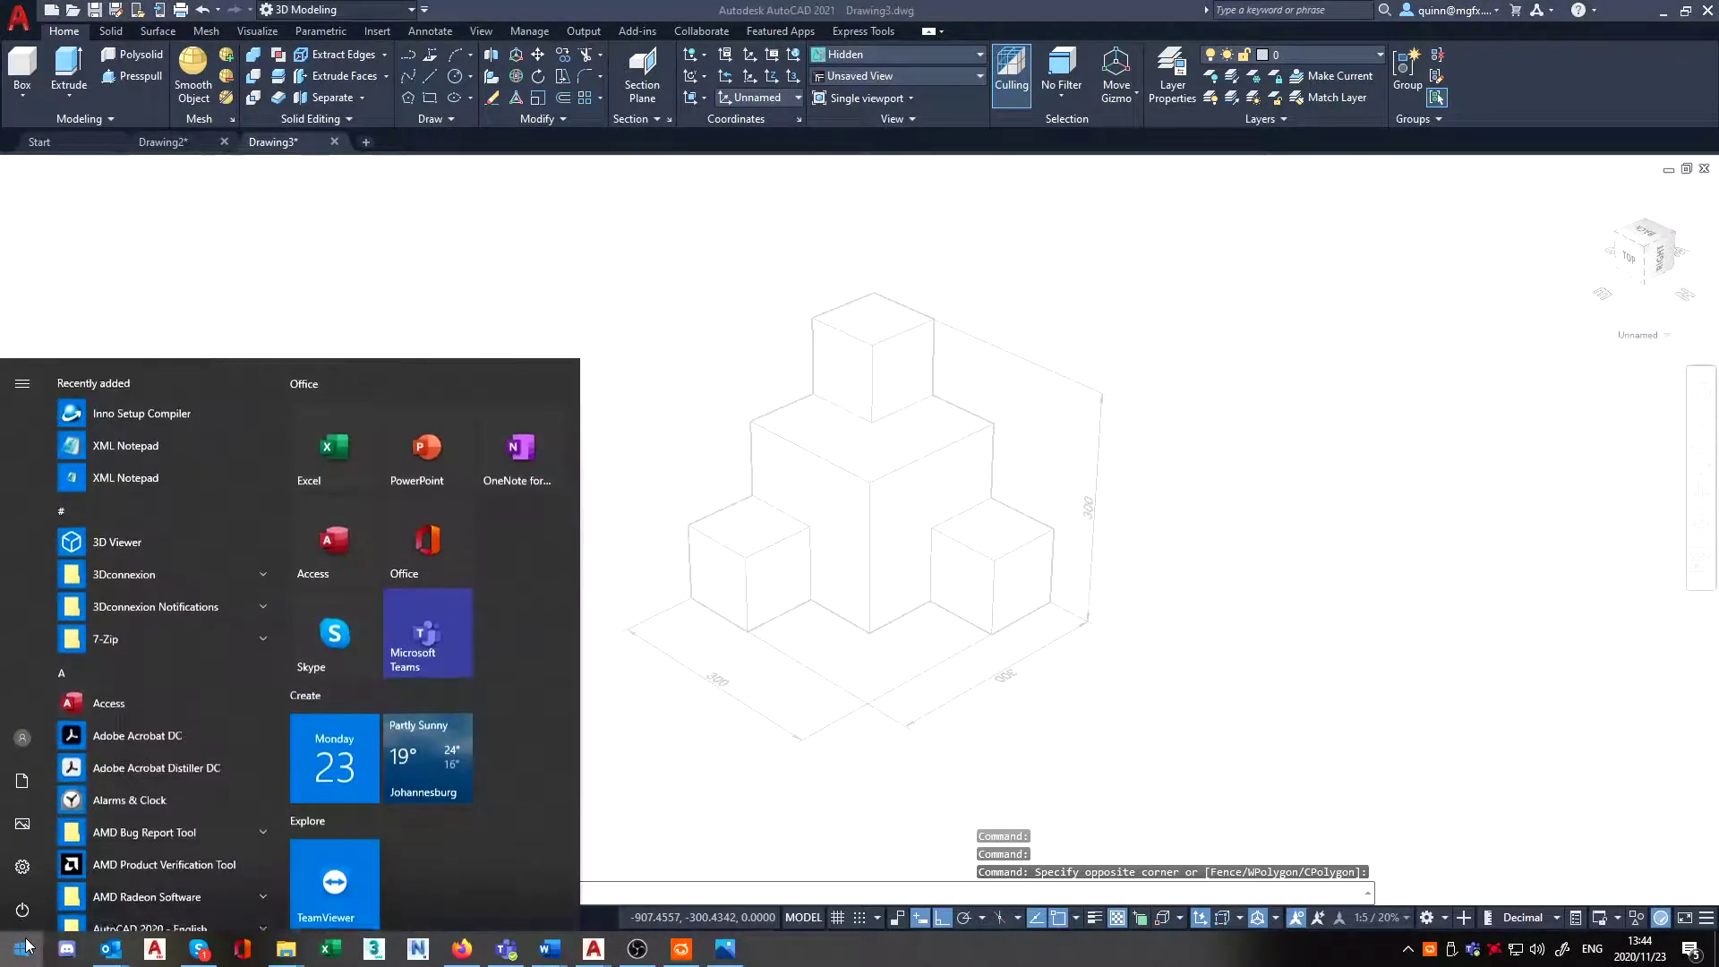
text(sn)
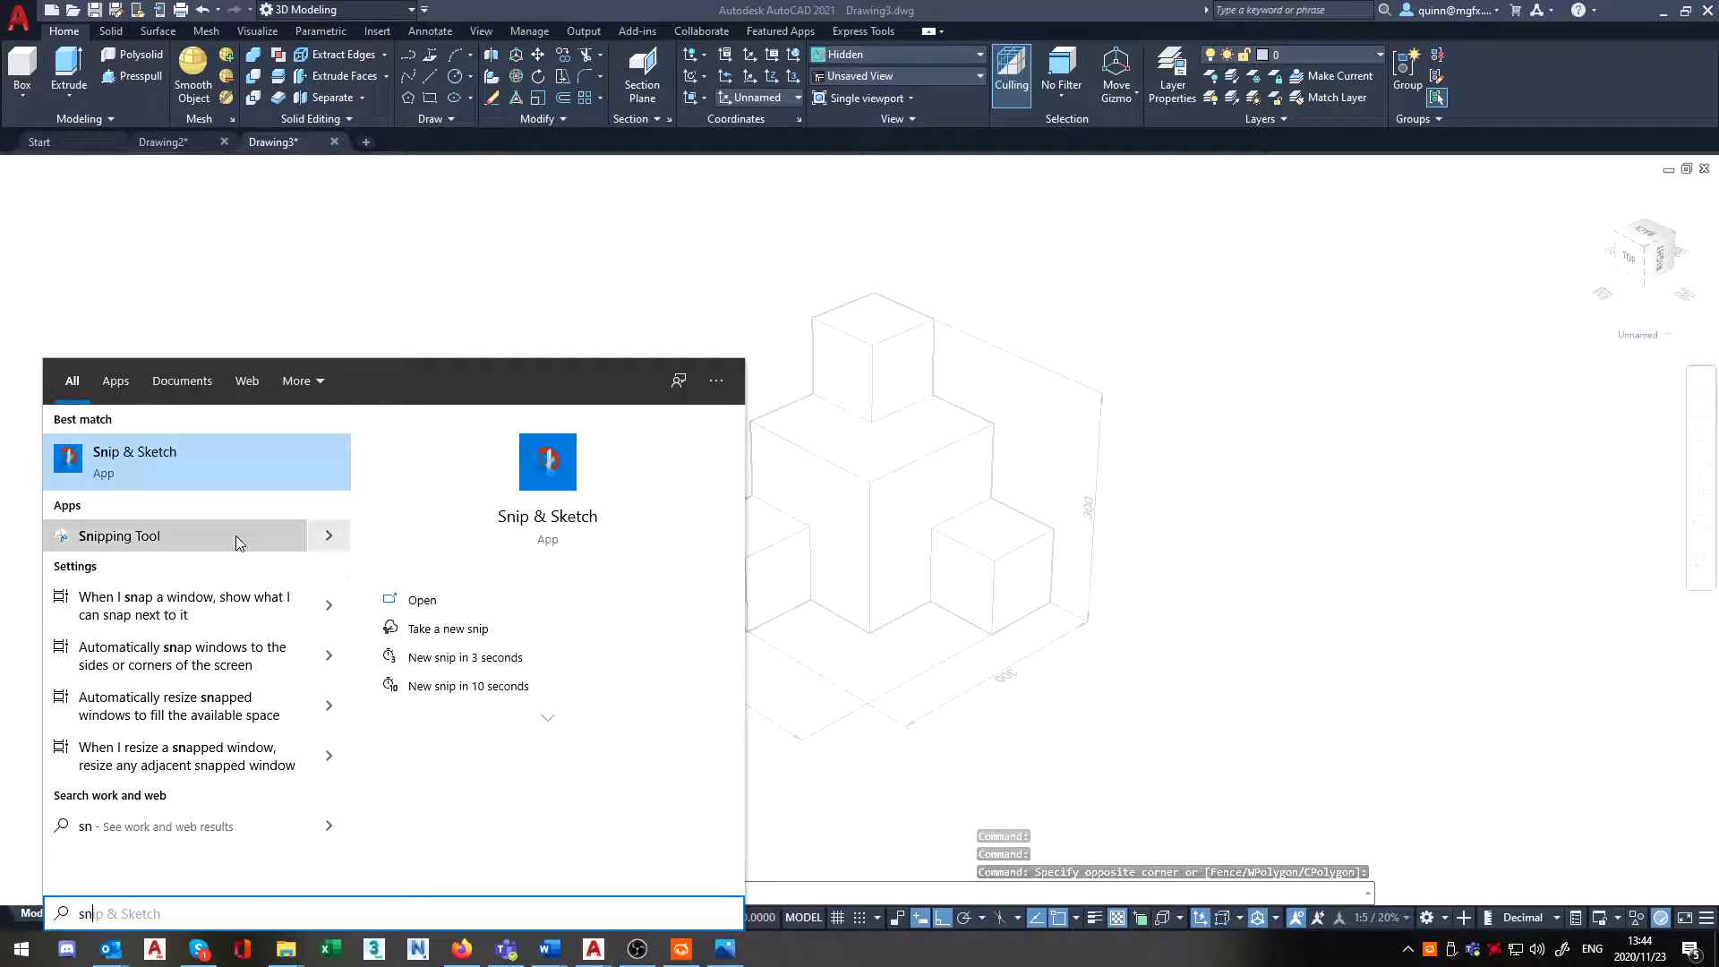
click(206, 459)
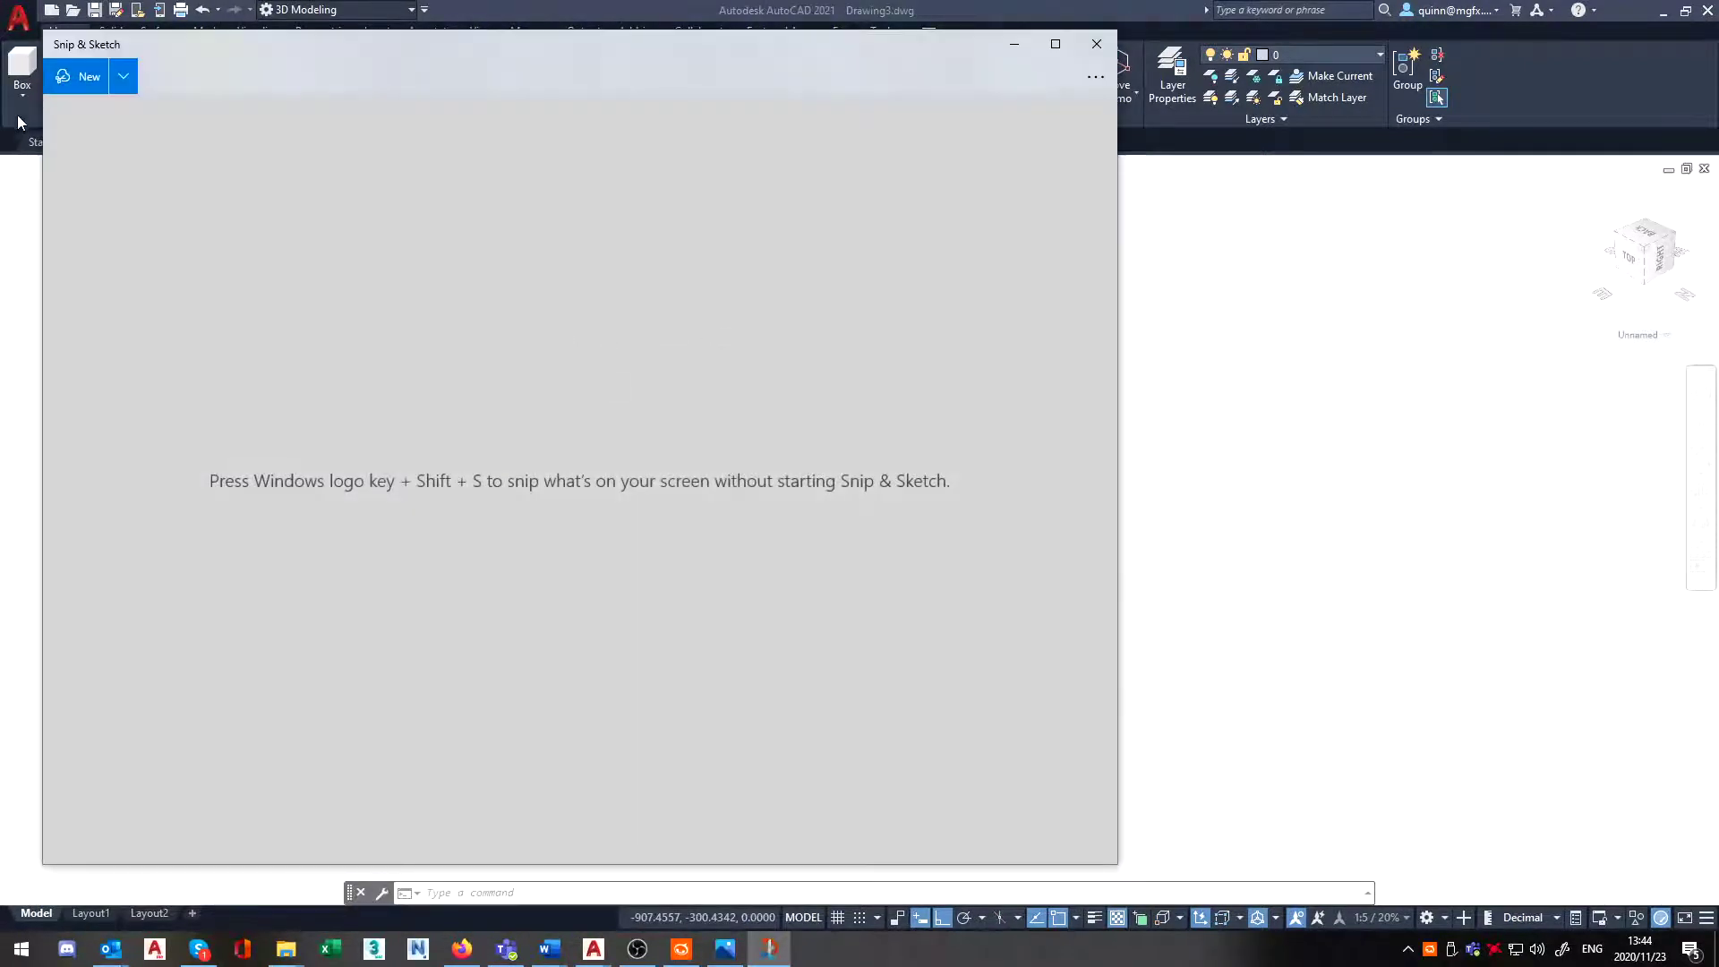
click(73, 83)
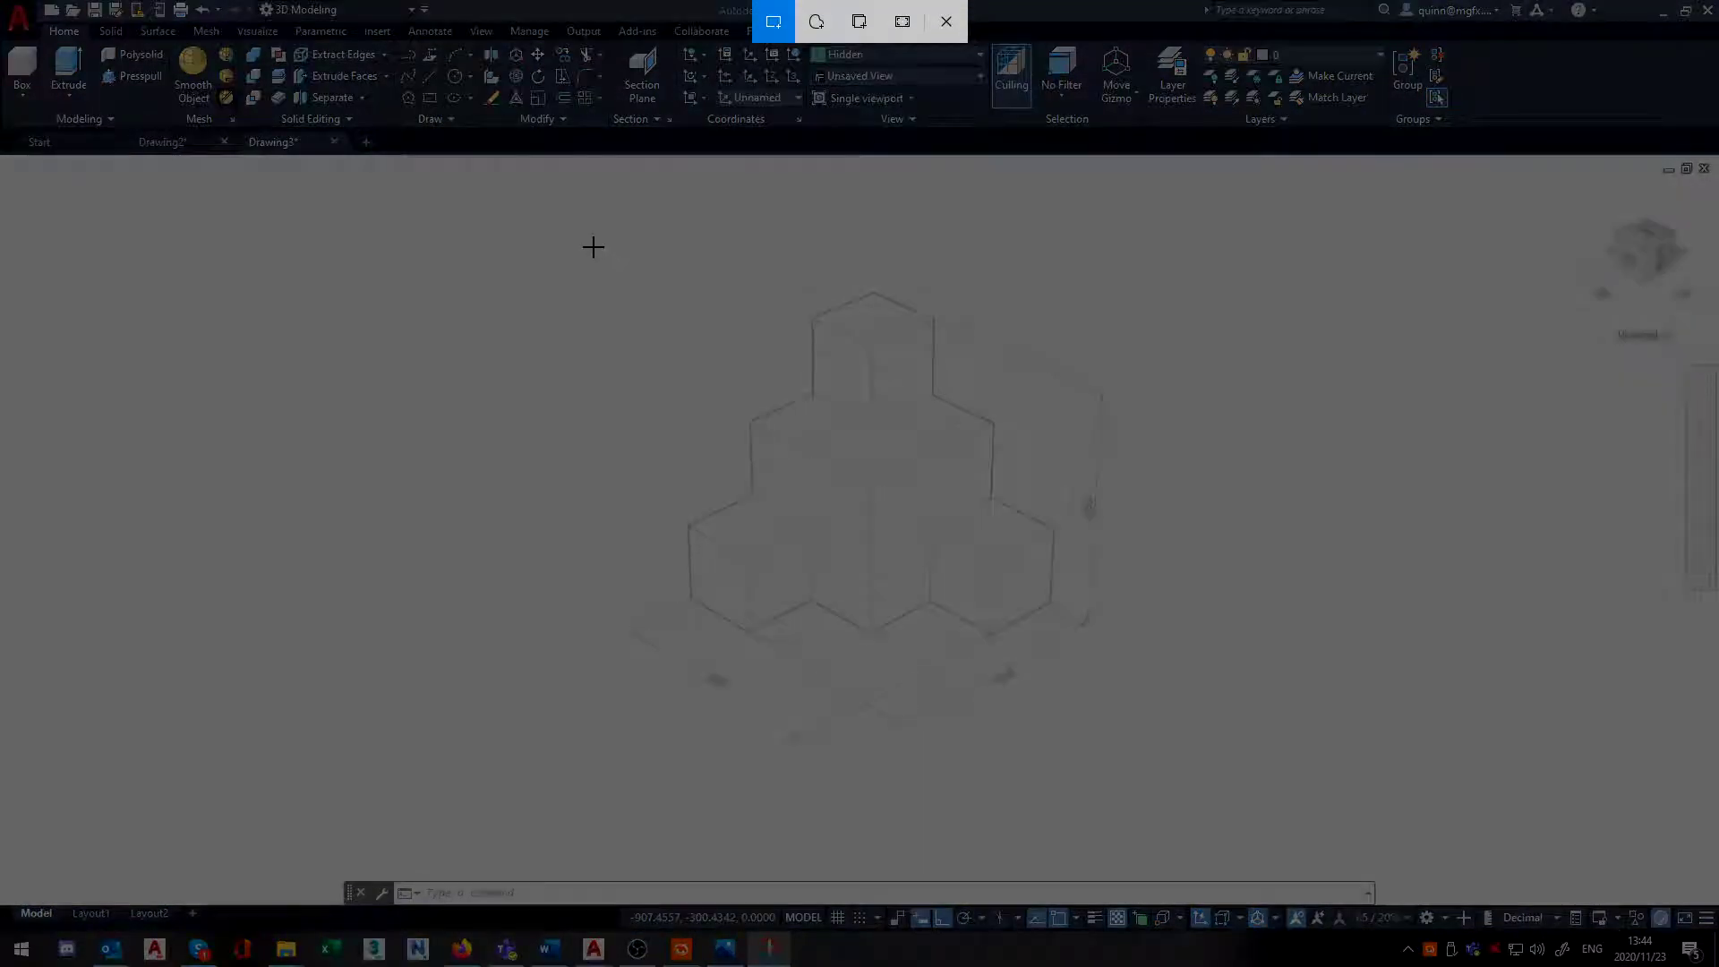
mouse_move(594, 247)
mouse_down()
mouse_move(1009, 548)
mouse_move(1130, 763)
mouse_up()
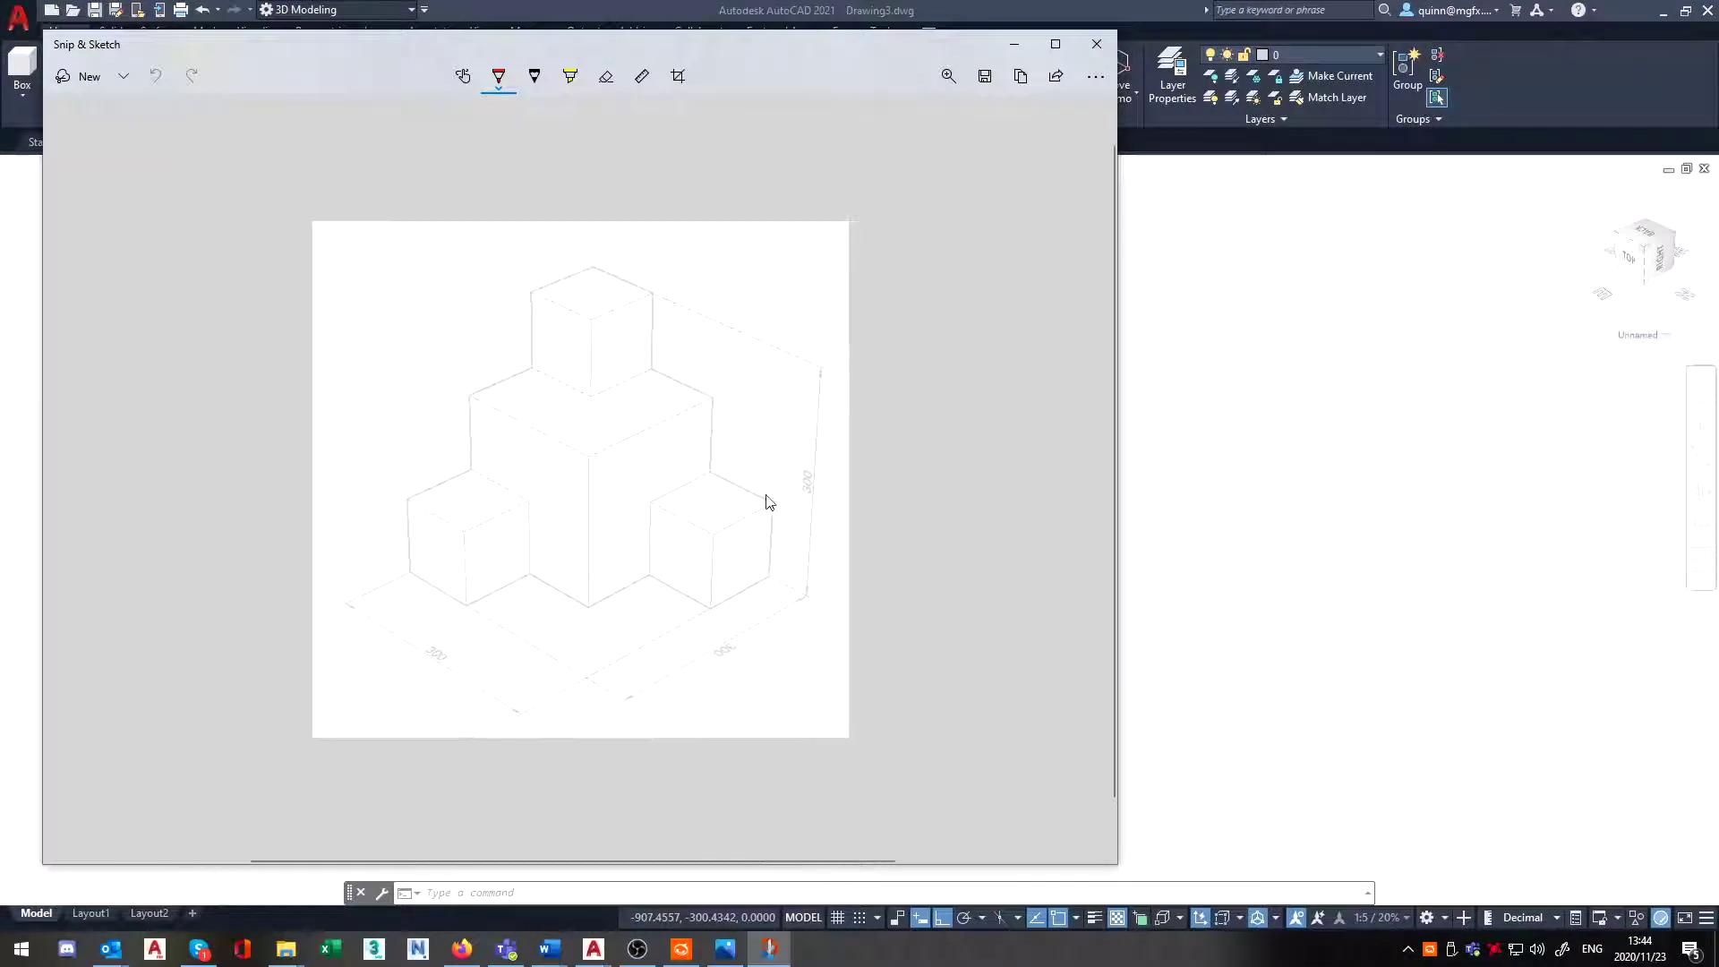